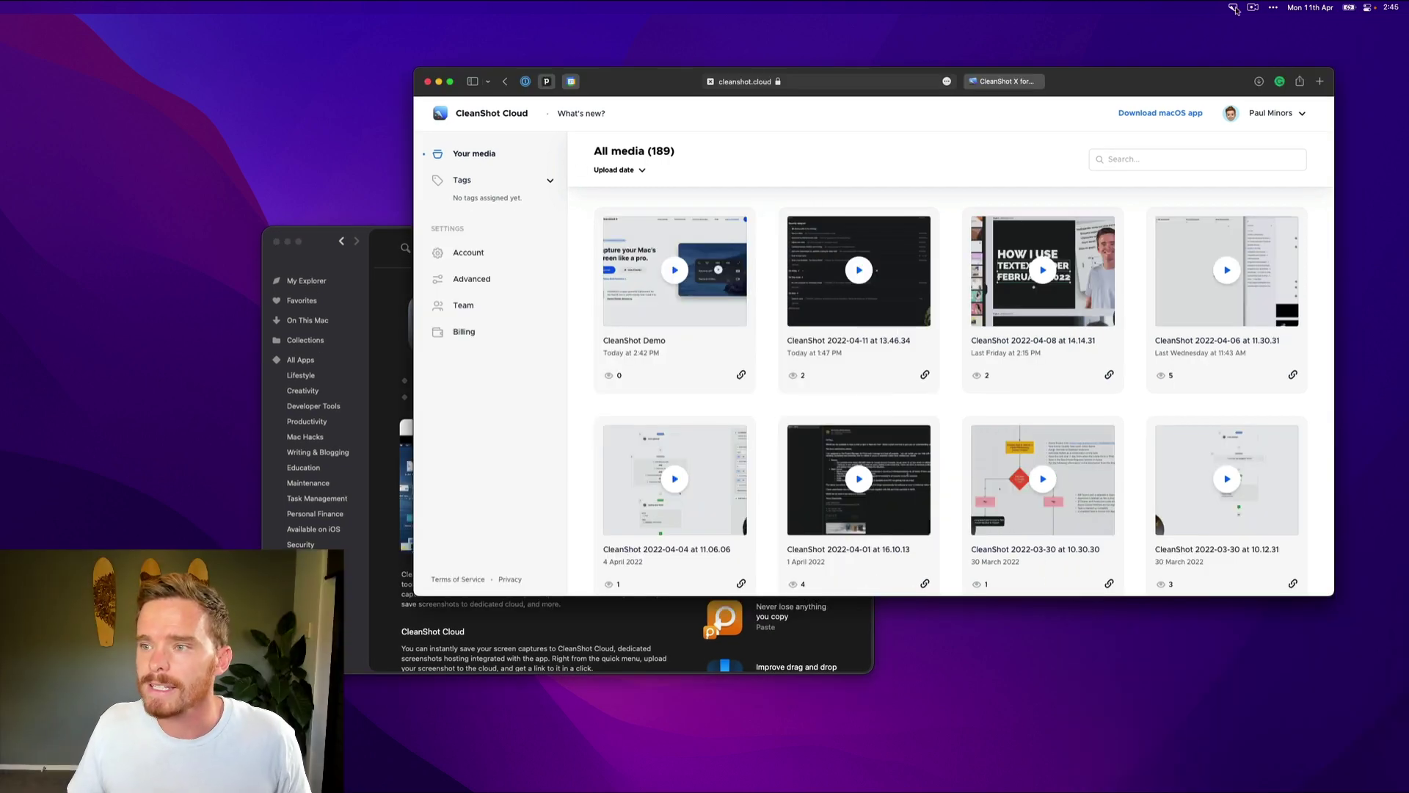
# View All media in the CleanShot Cloud web library, now listing 188 uploaded items.
pyautogui.click(1204, 7)
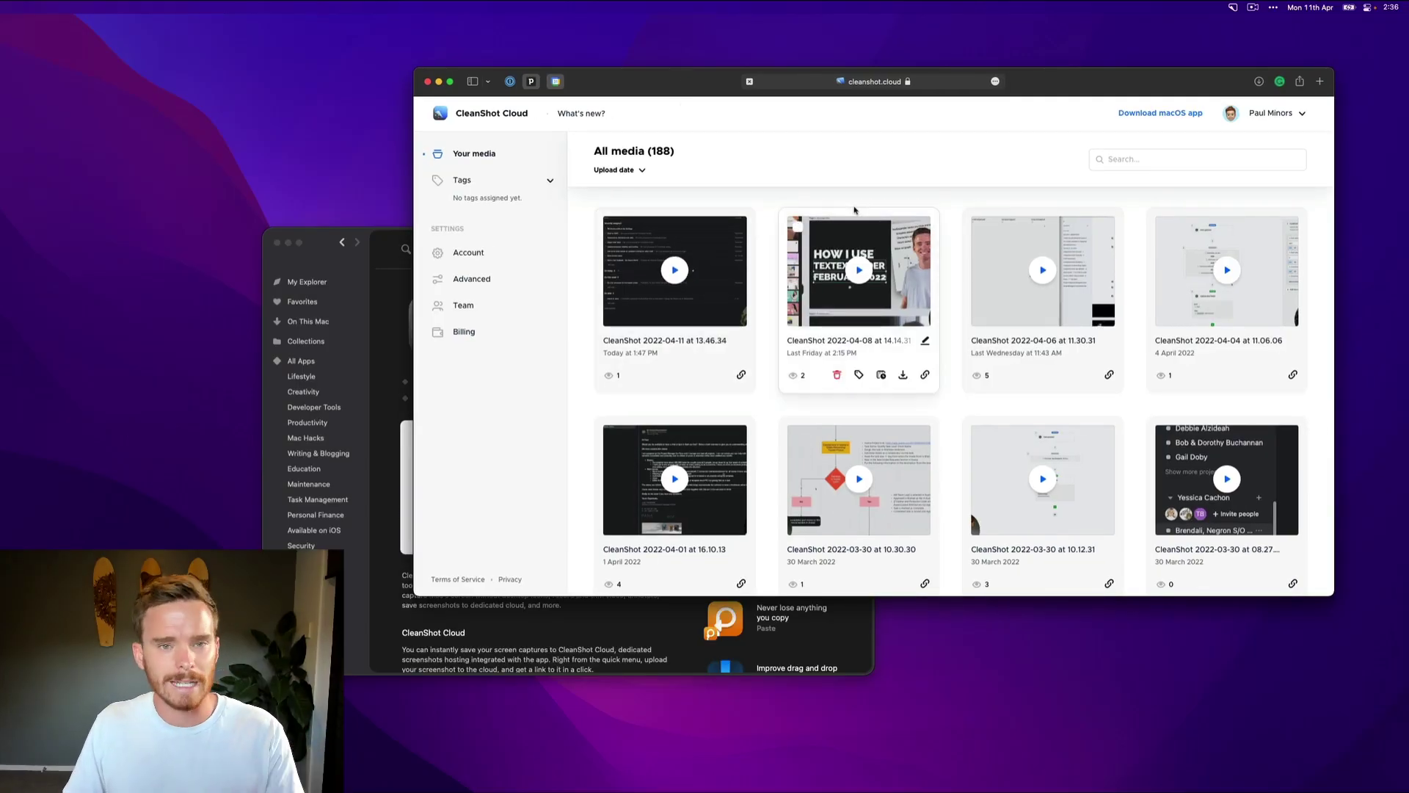
# Take a Capture Area screenshot of the CleanShot Cloud media grid.
pyautogui.click(1233, 8)
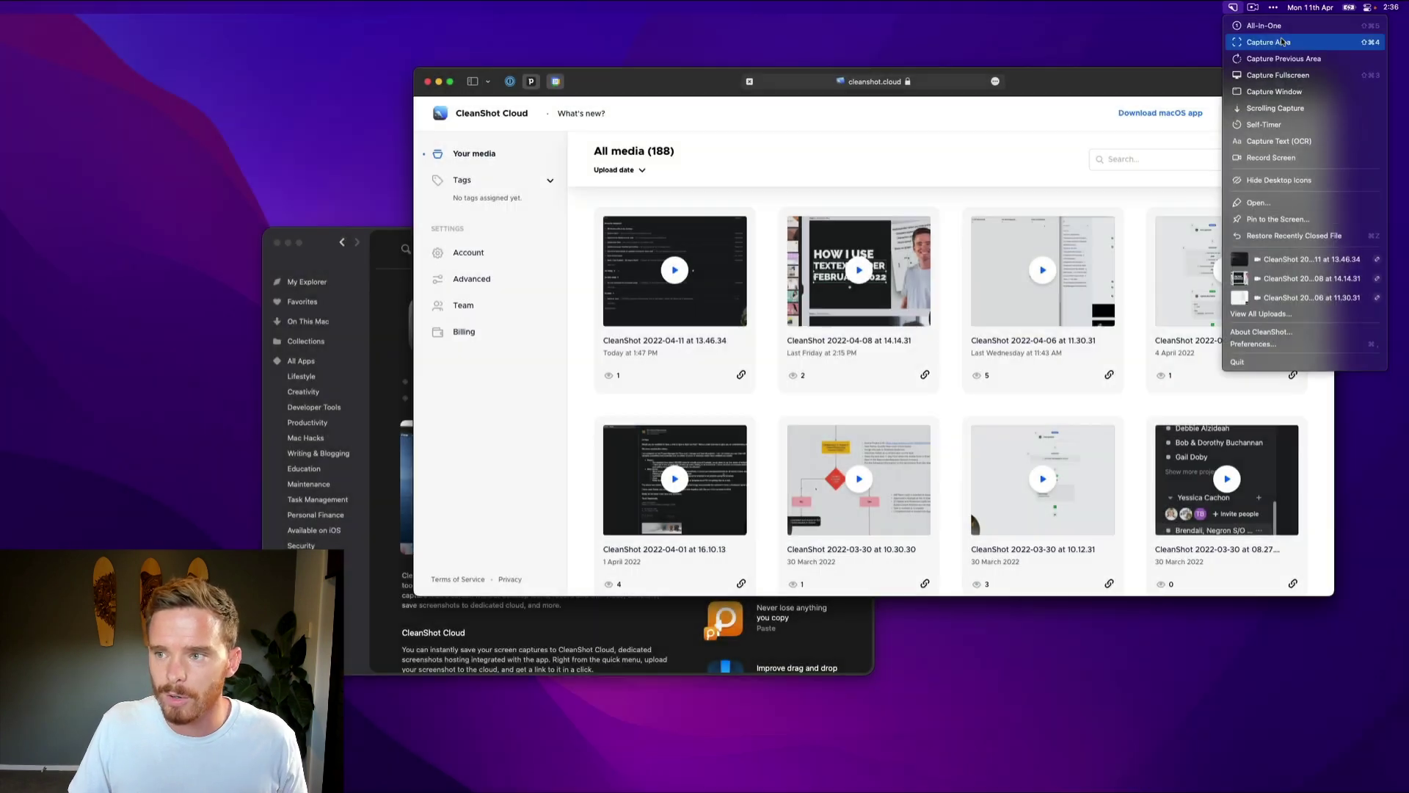
pyautogui.click(1157, 86)
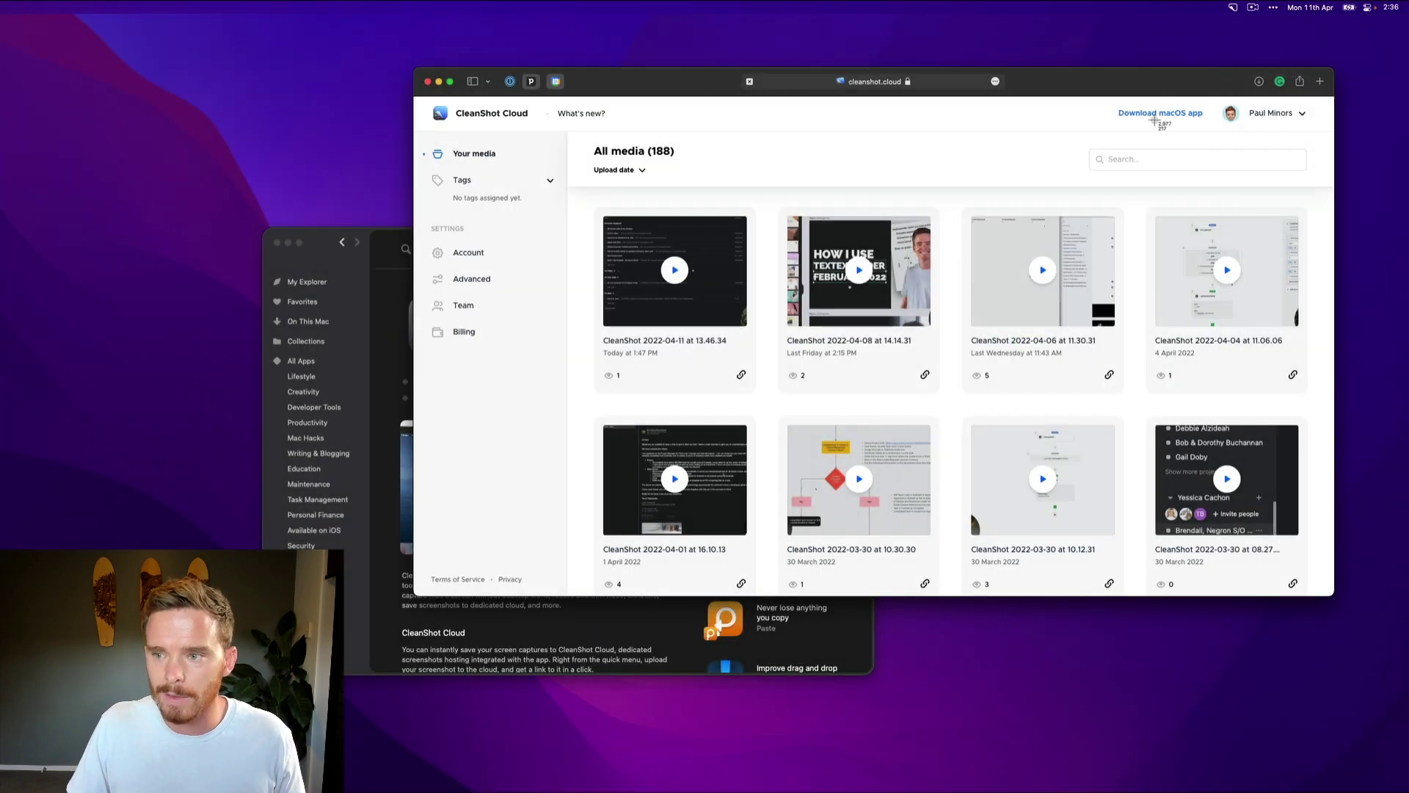
pyautogui.moveTo(586, 197); pyautogui.dragTo(1135, 552)
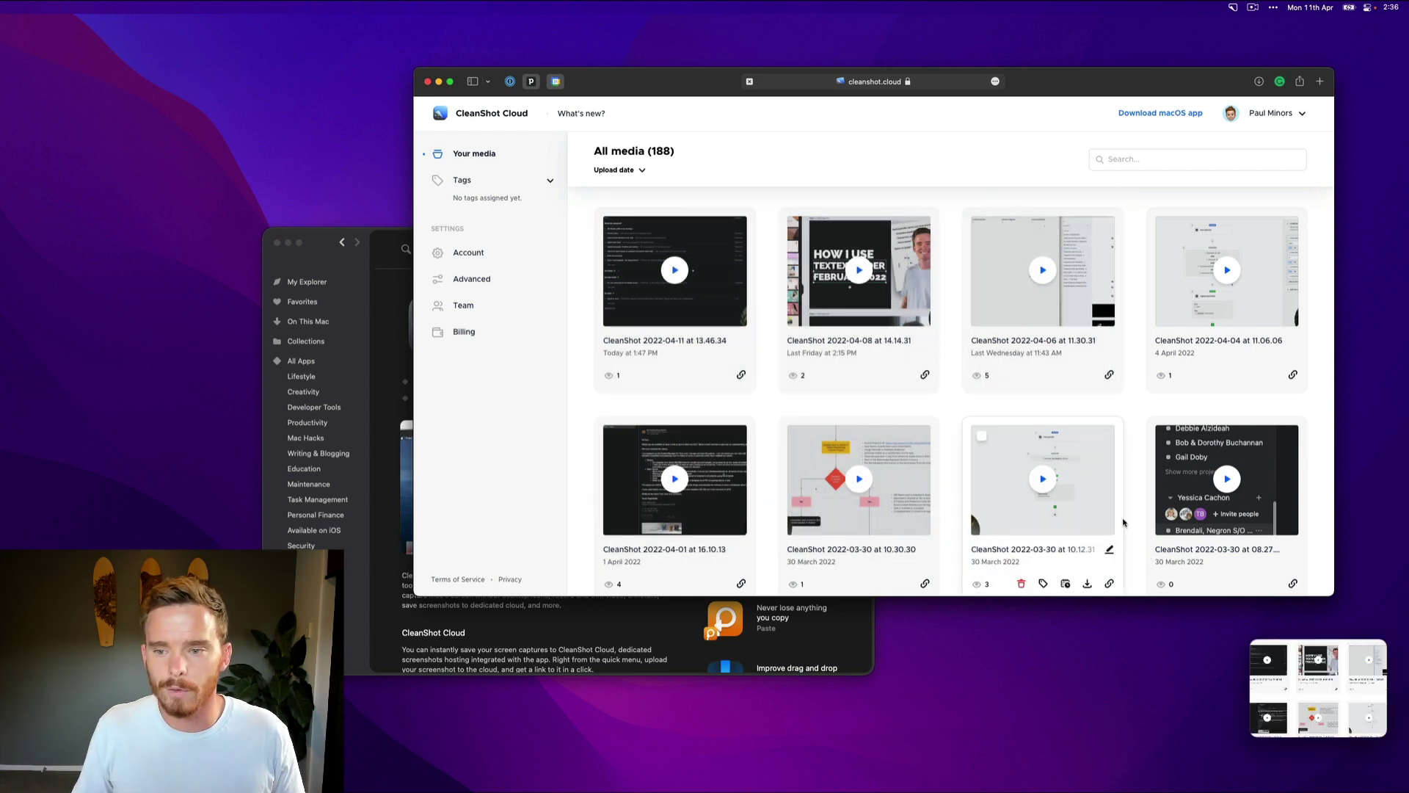
pyautogui.press('super+shift+4')
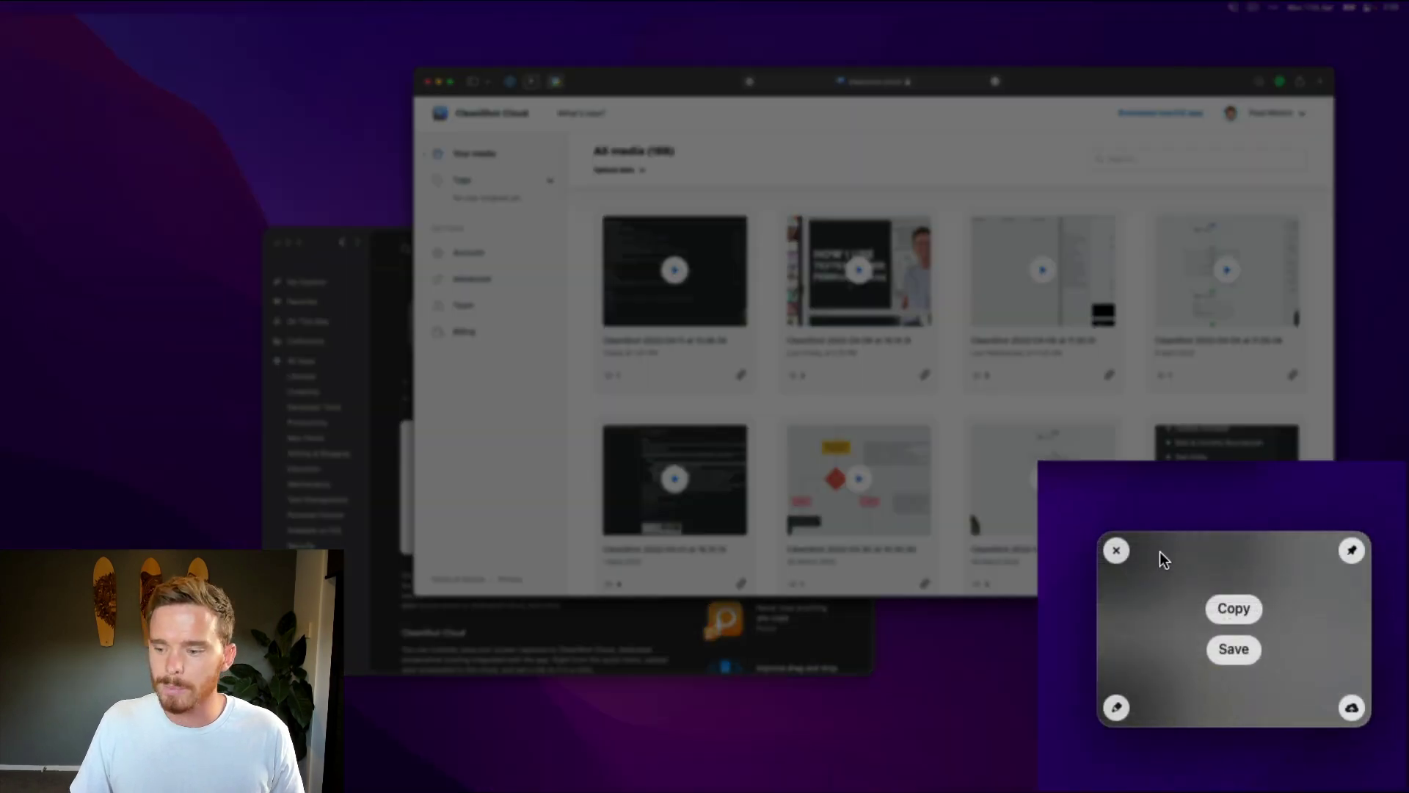
# Open the new capture in the editor and pixelate the first card's title.
pyautogui.click(1116, 708)
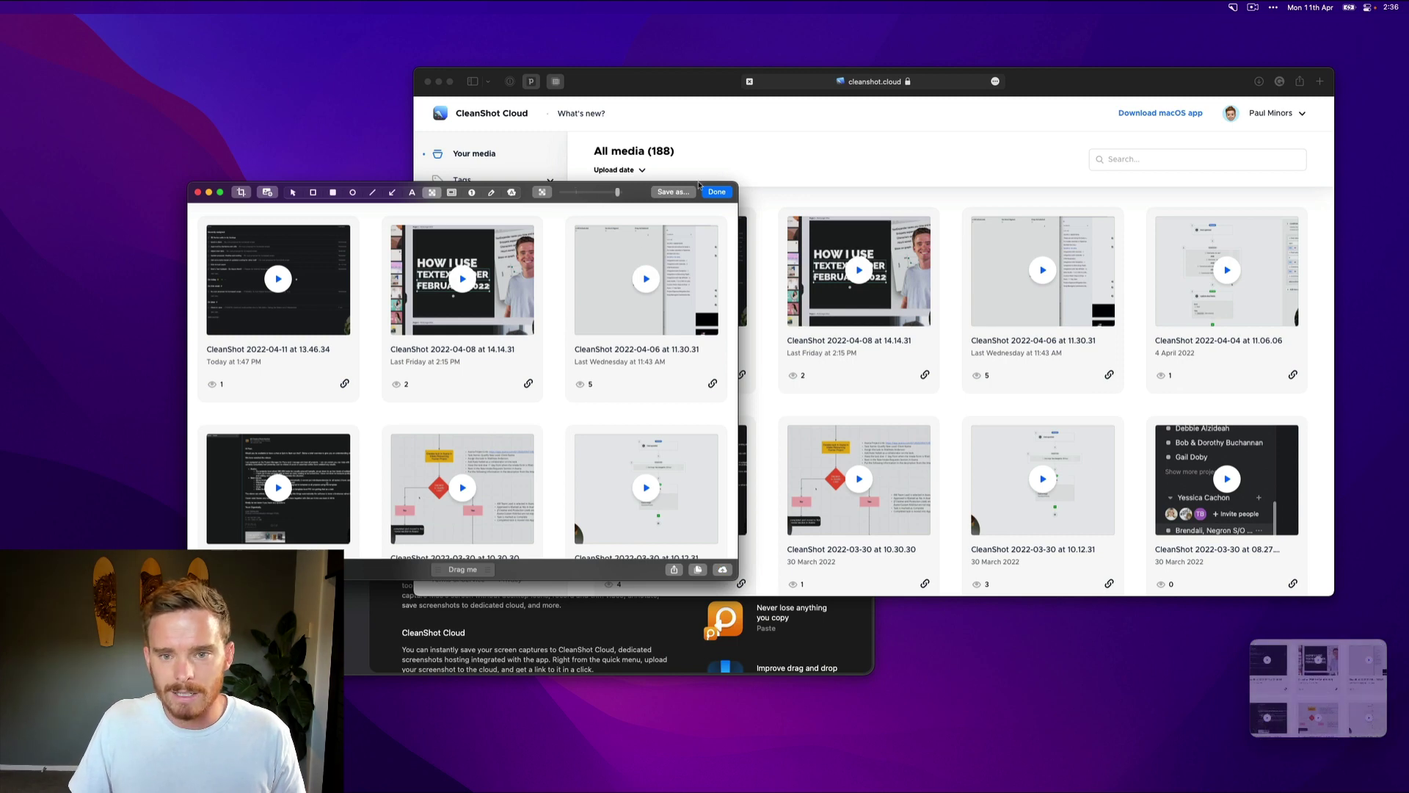
pyautogui.moveTo(640, 190)
pyautogui.mouseDown()
pyautogui.moveTo(767, 158)
pyautogui.moveTo(859, 163)
pyautogui.mouseUp()
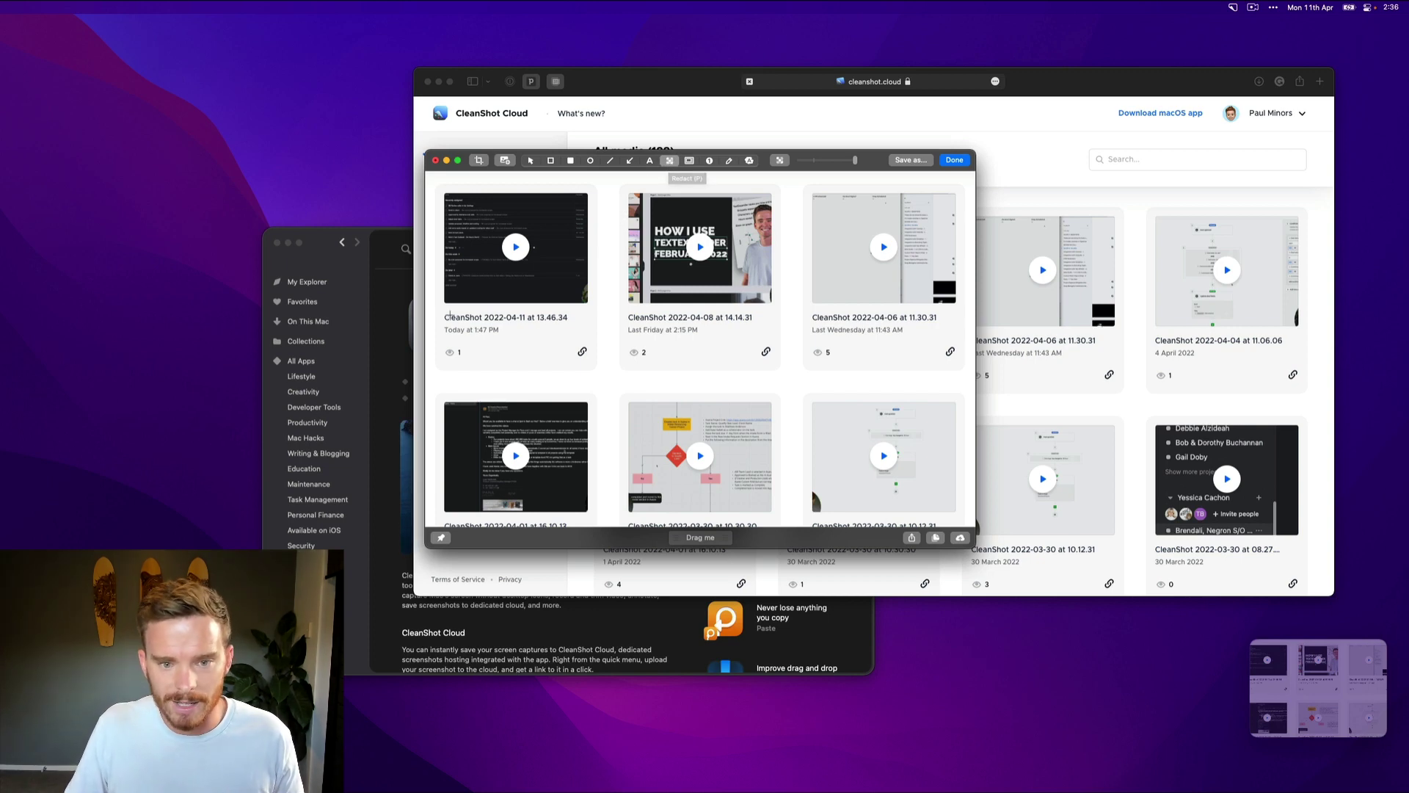
pyautogui.moveTo(442, 311); pyautogui.dragTo(756, 323)
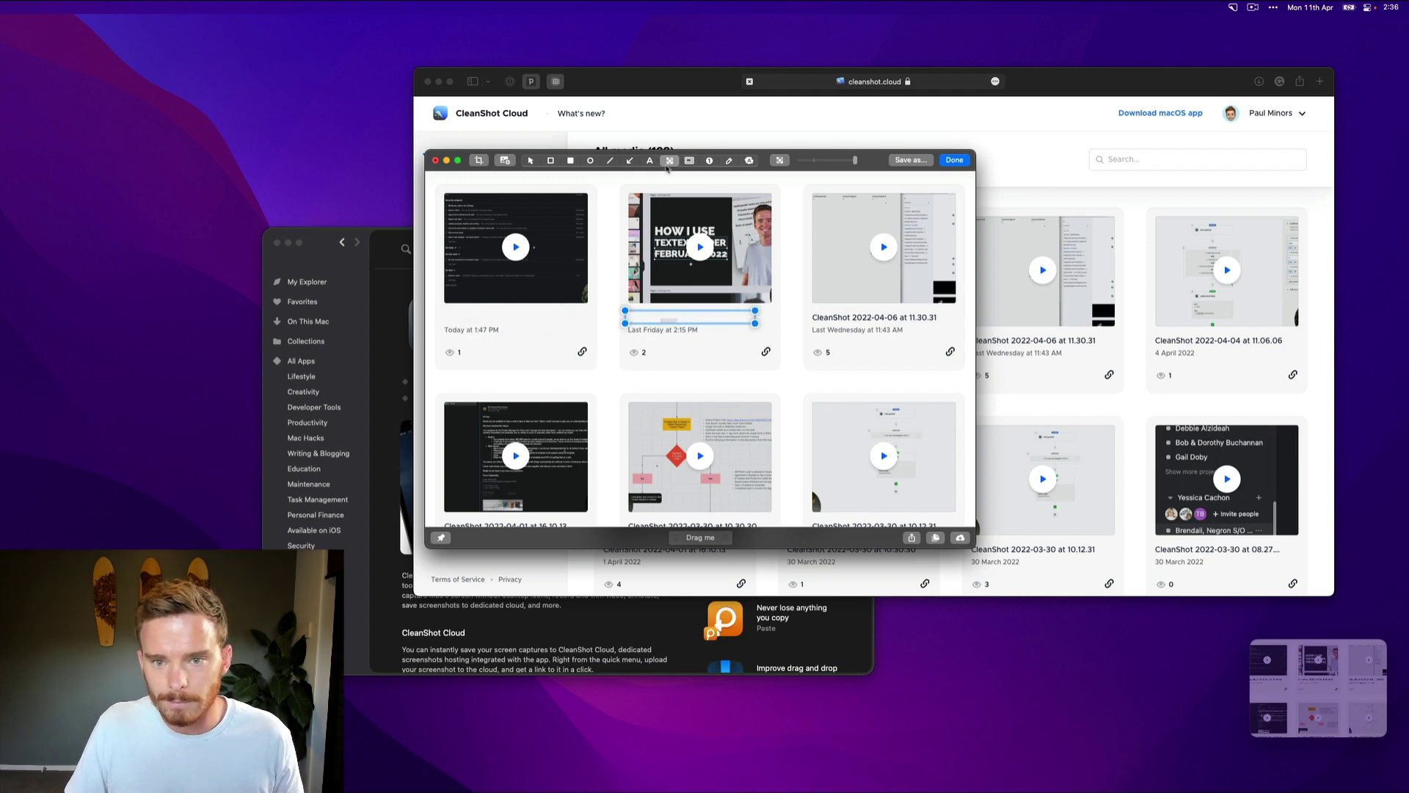
# Draw a red curved arrow pointing at the 'Last Friday at 2:15 PM' label.
pyautogui.click(633, 161)
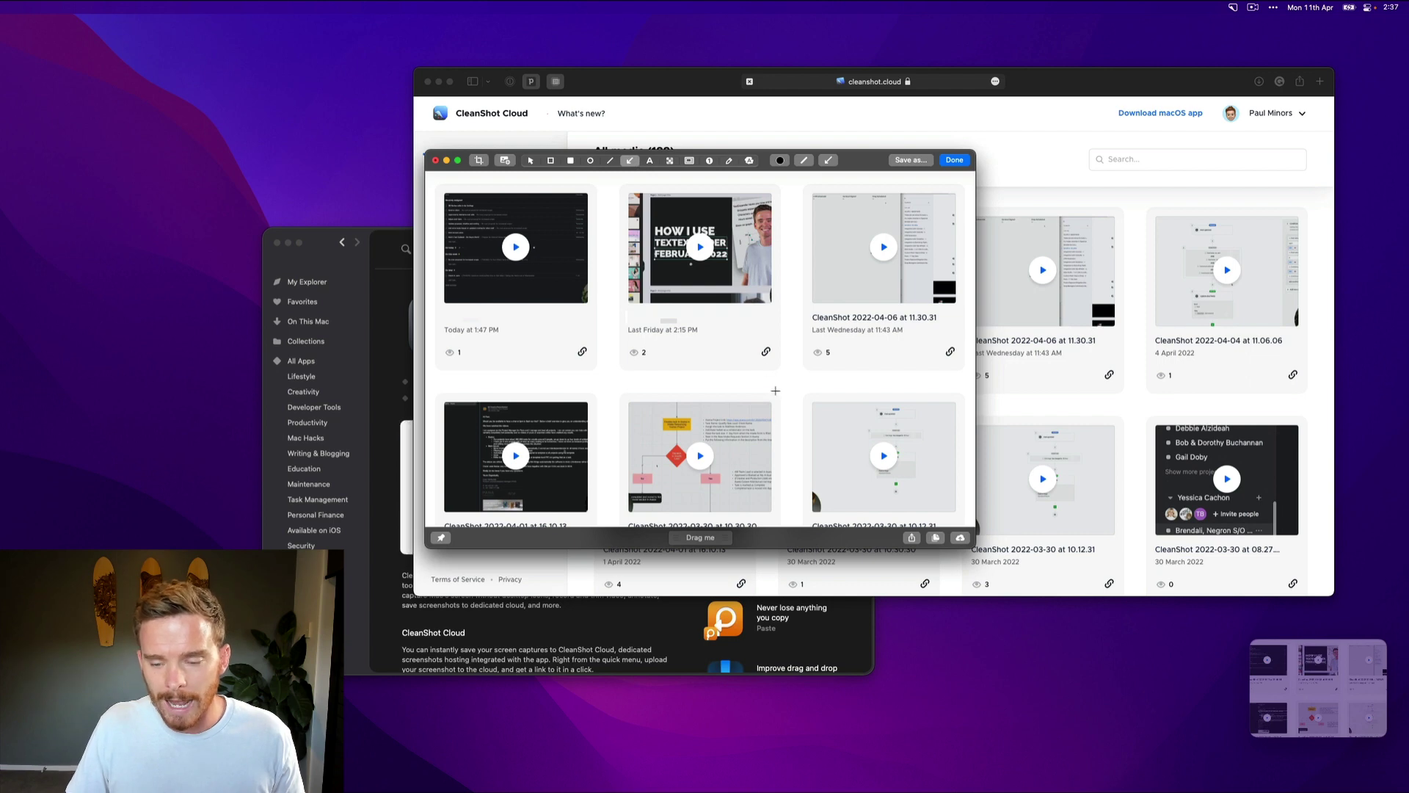
pyautogui.moveTo(761, 372); pyautogui.dragTo(703, 332)
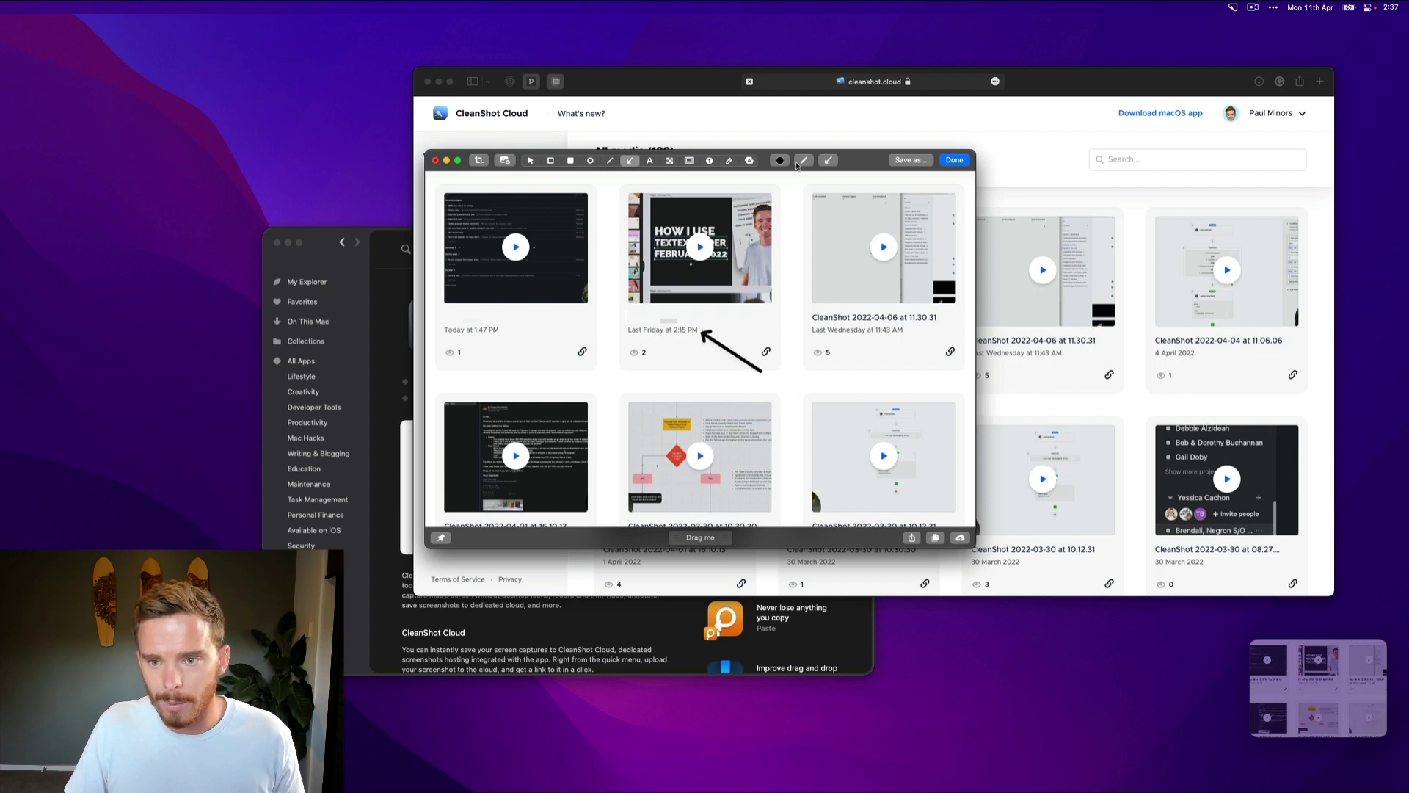
pyautogui.click(781, 161)
pyautogui.click(780, 187)
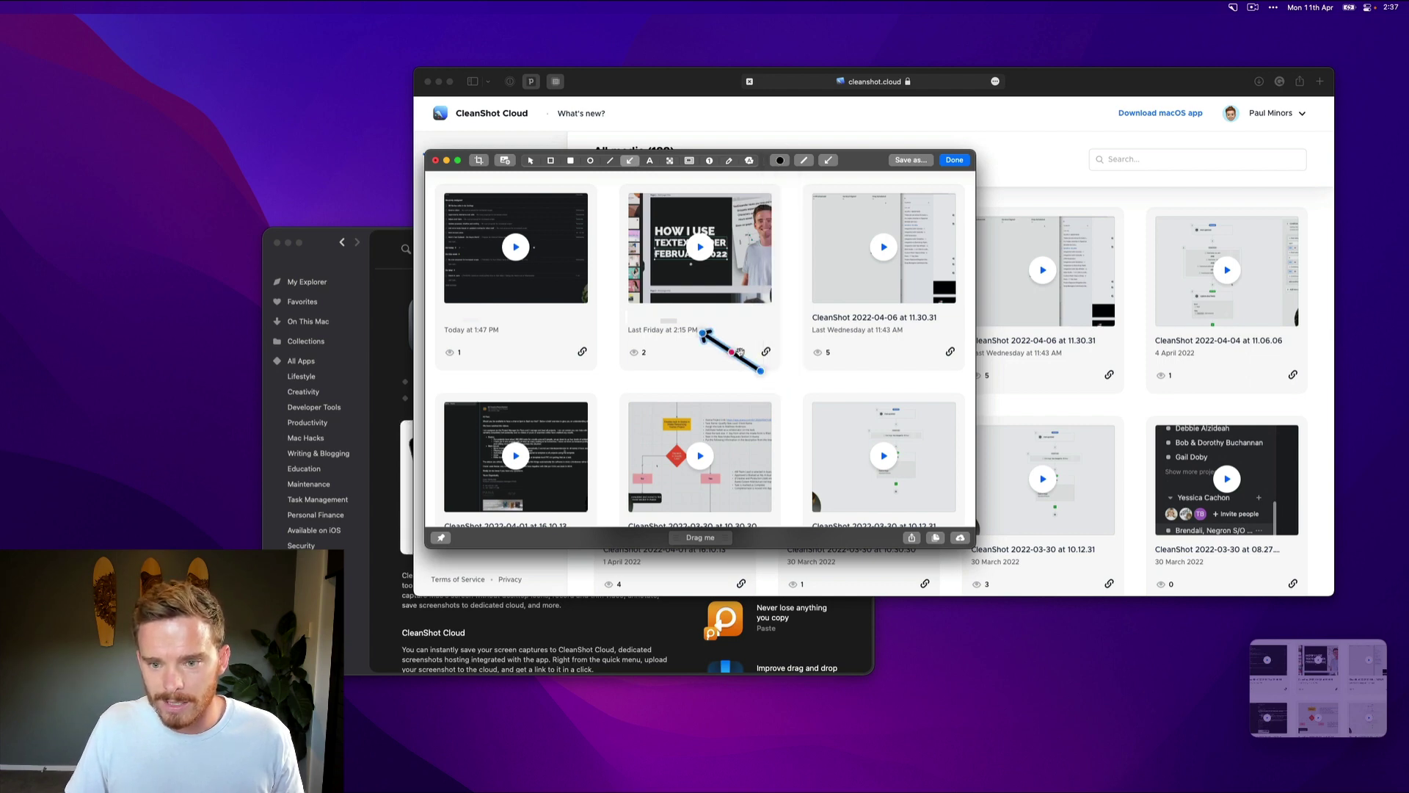
pyautogui.click(780, 161)
pyautogui.click(782, 192)
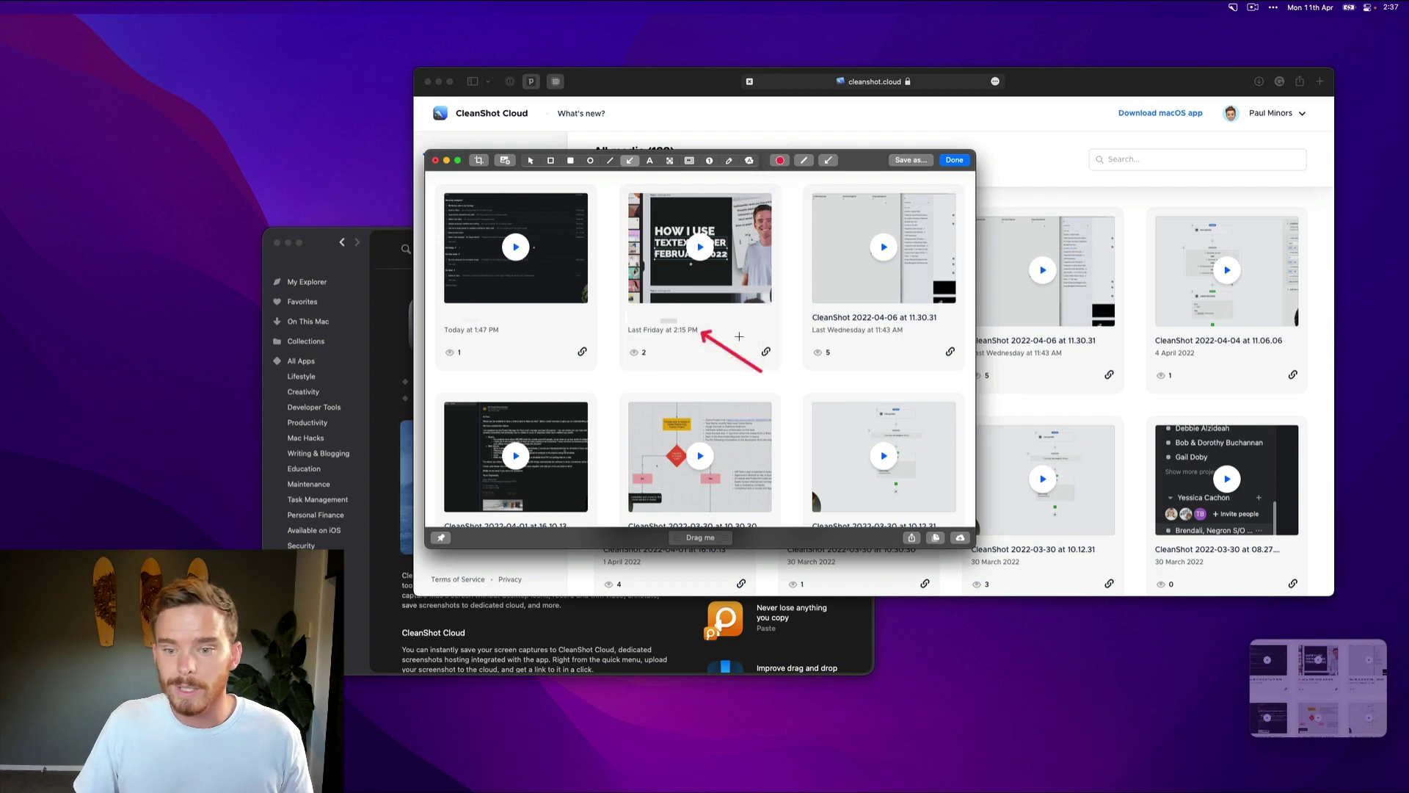
pyautogui.click(731, 350)
pyautogui.moveTo(733, 353); pyautogui.dragTo(823, 386)
pyautogui.click(899, 398)
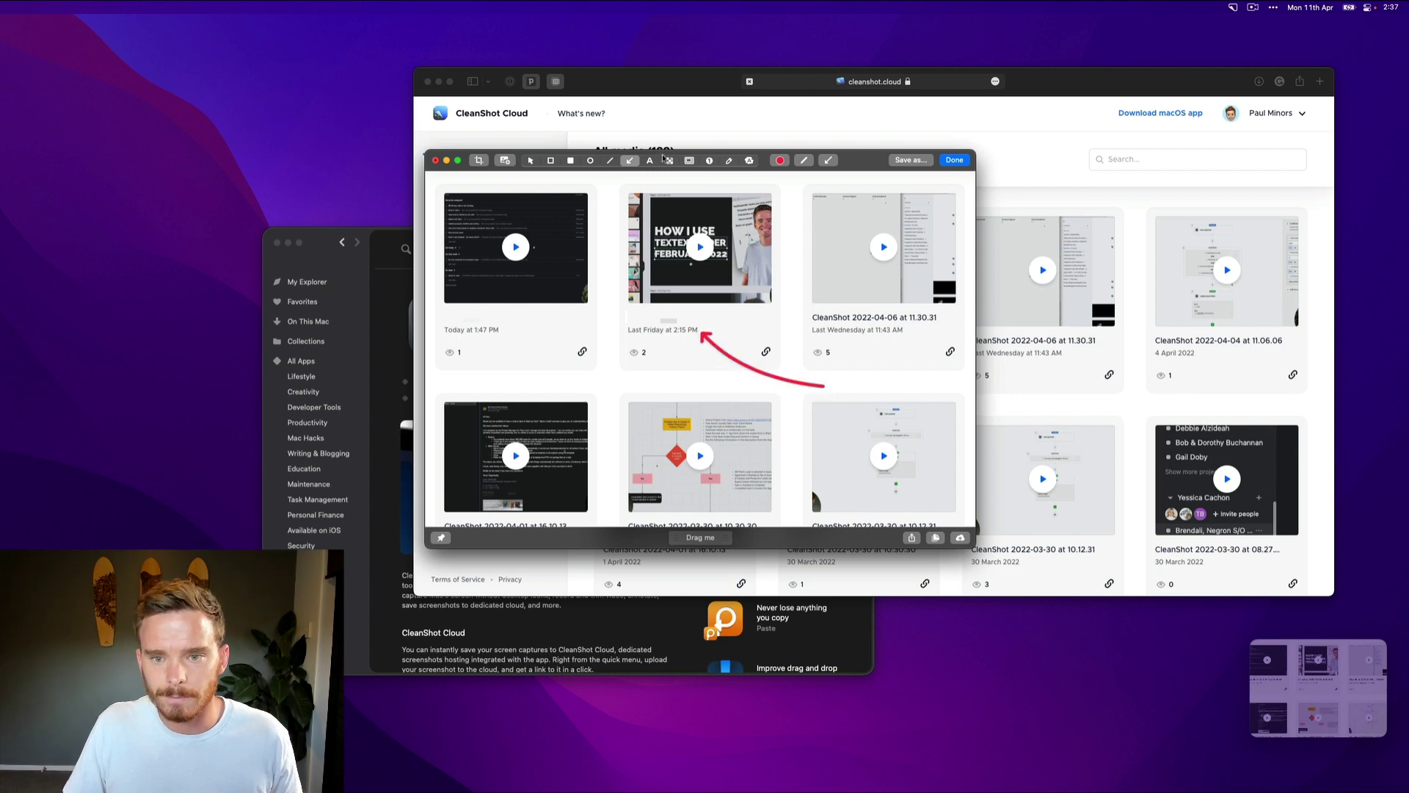
# Box the first card in red and label it 'Click this' underneath.
pyautogui.click(552, 160)
pyautogui.moveTo(442, 350); pyautogui.dragTo(598, 179)
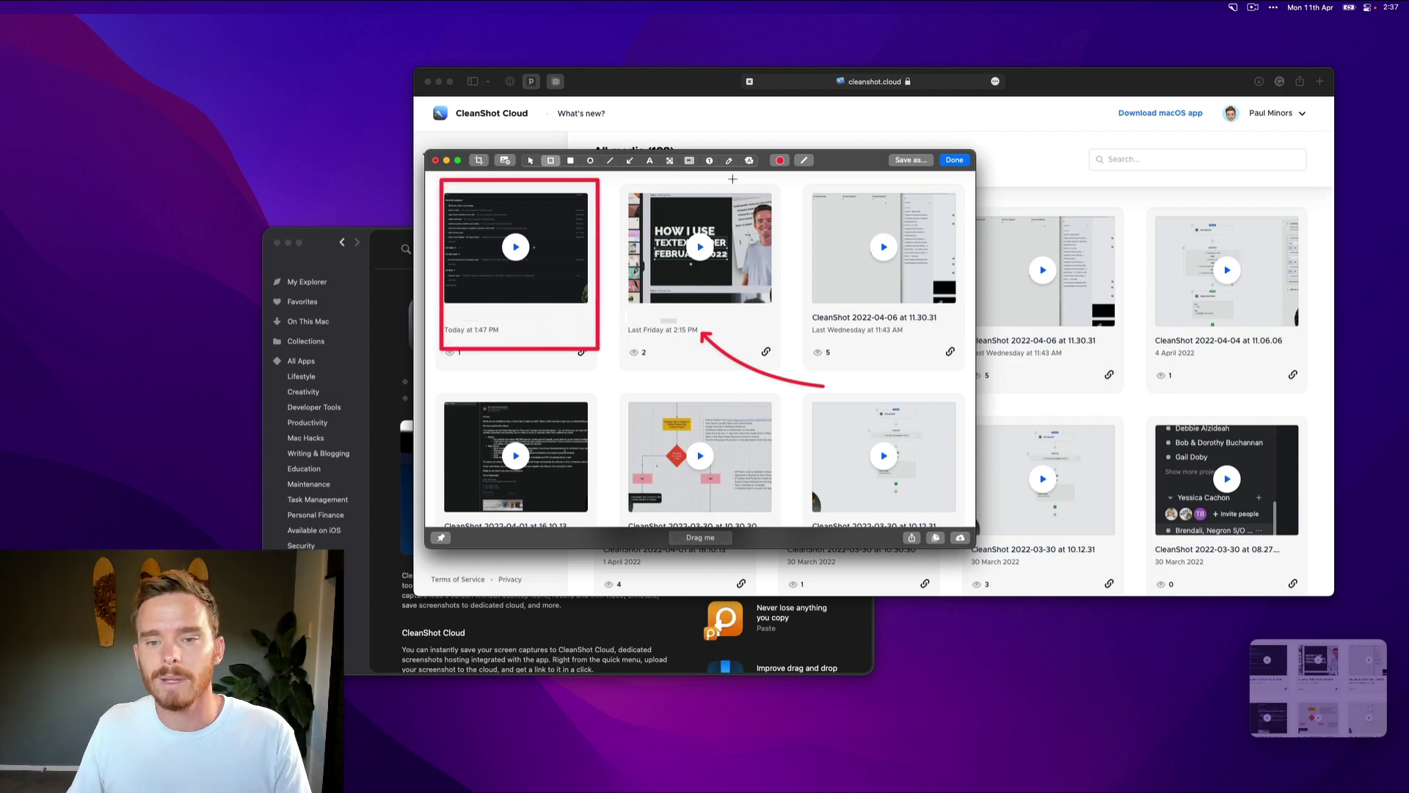
pyautogui.press('t')
pyautogui.click(583, 363)
pyautogui.write('Click this')
pyautogui.press('Escape')
pyautogui.moveTo(619, 367); pyautogui.dragTo(595, 378)
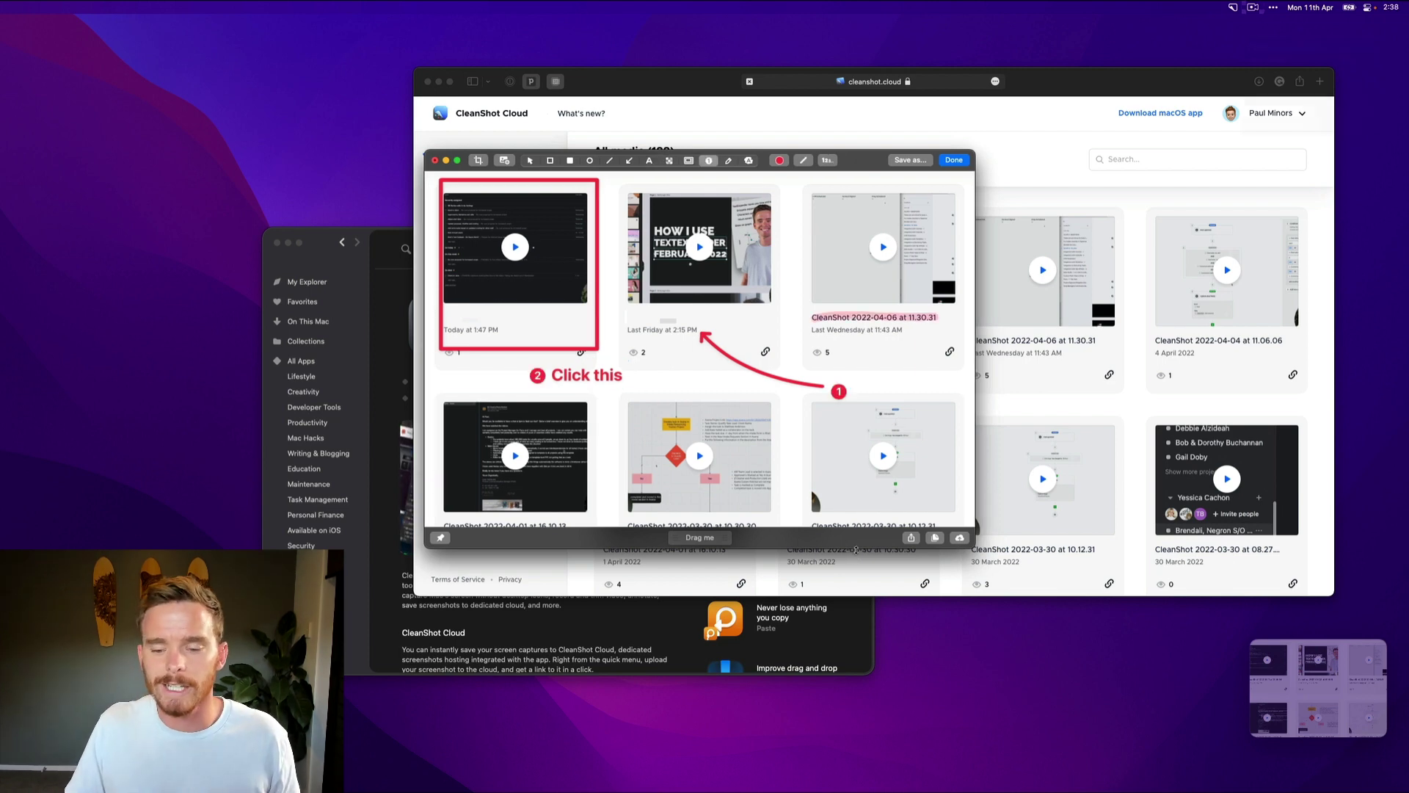
pyautogui.moveTo(696, 540)
pyautogui.mouseDown()
pyautogui.moveTo(789, 367)
pyautogui.moveTo(867, 385)
pyautogui.mouseUp()
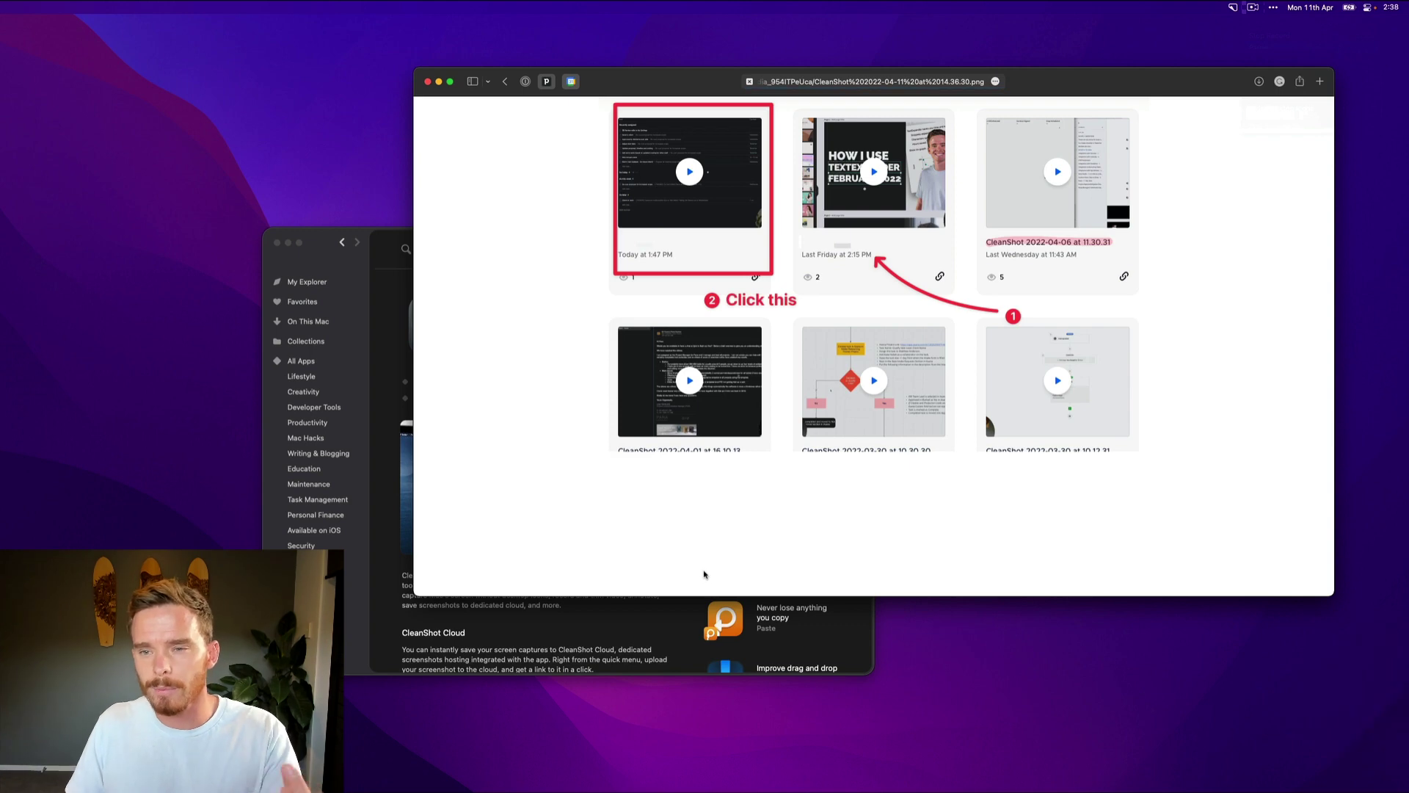
pyautogui.press('super+bracketleft')
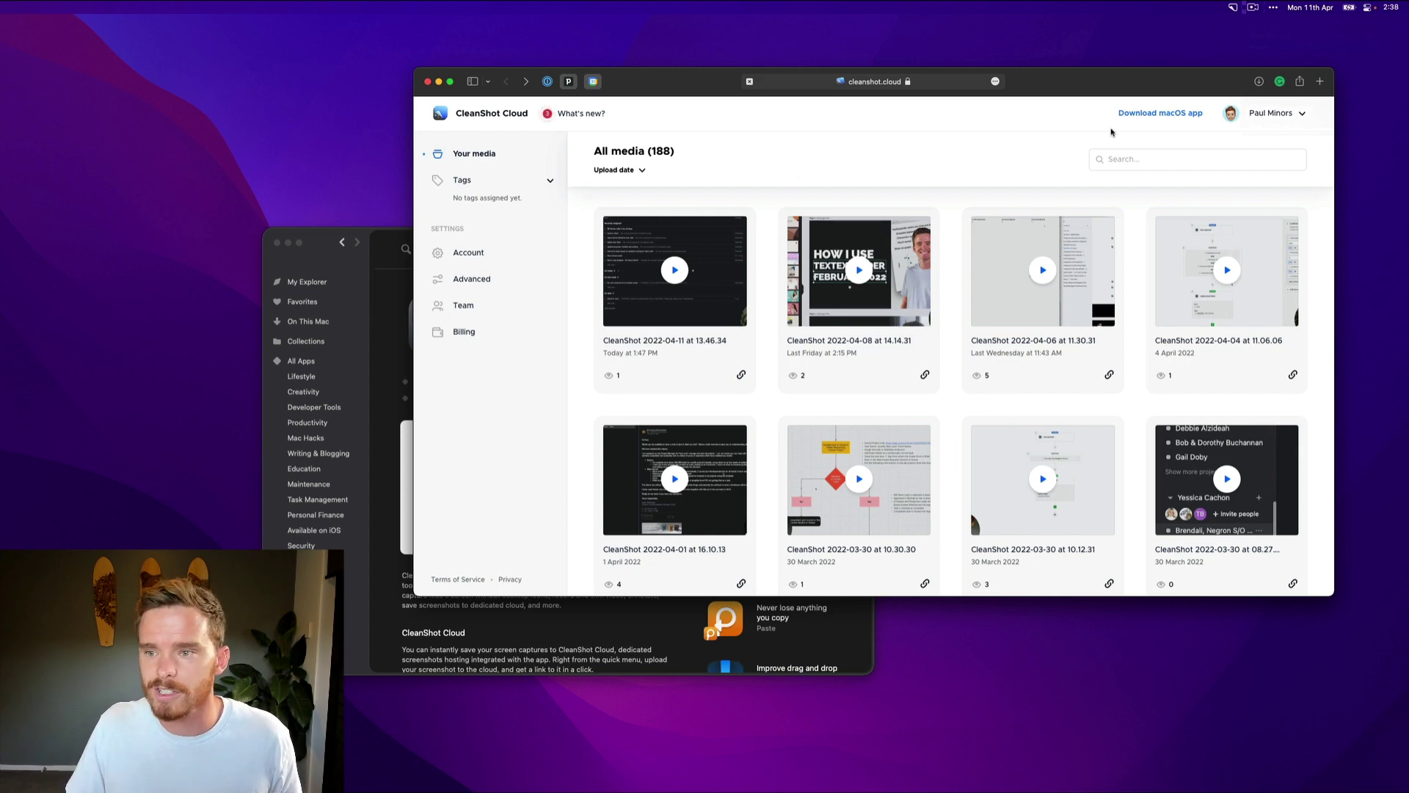
# Recapture the previous area and briefly open it in the annotation editor.
pyautogui.click(1233, 7)
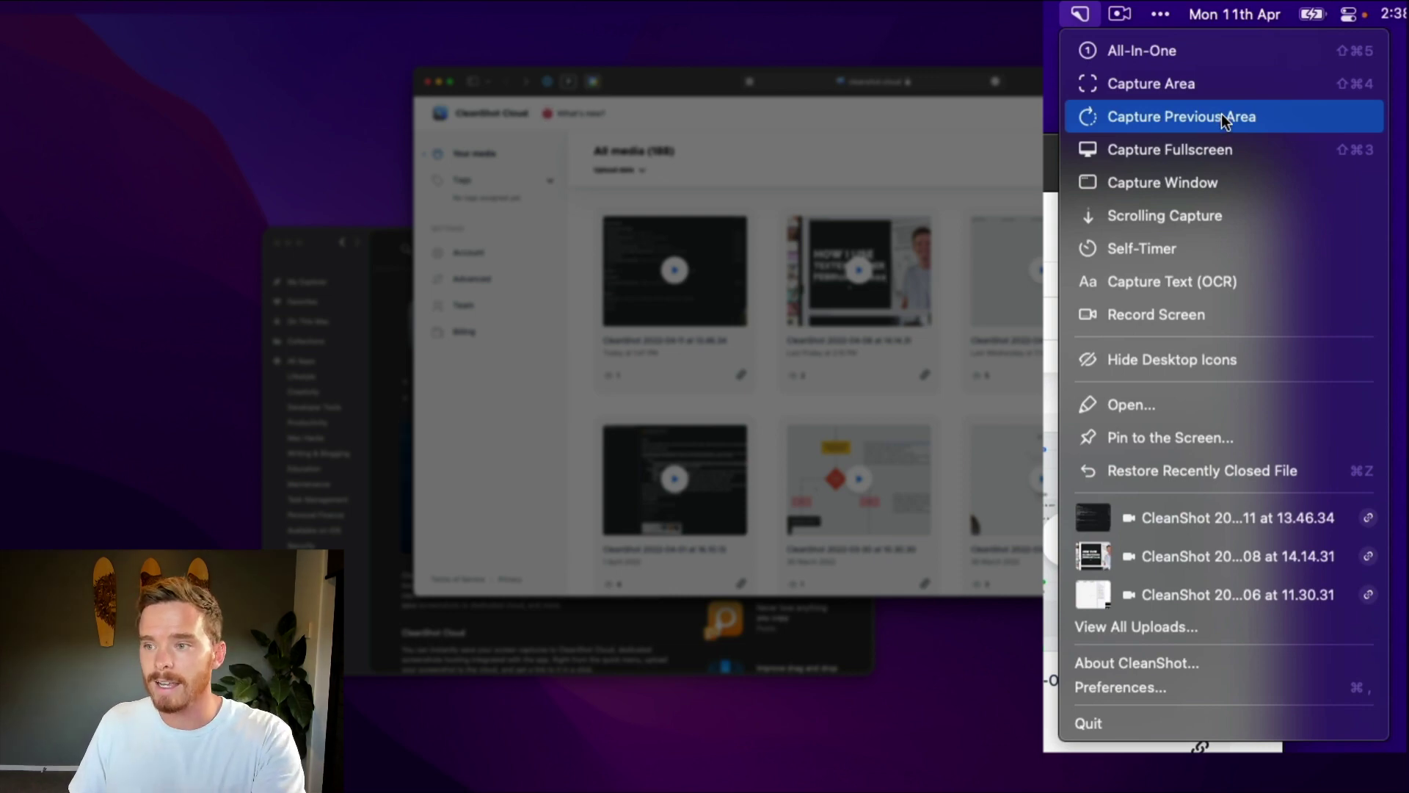
pyautogui.click(1222, 116)
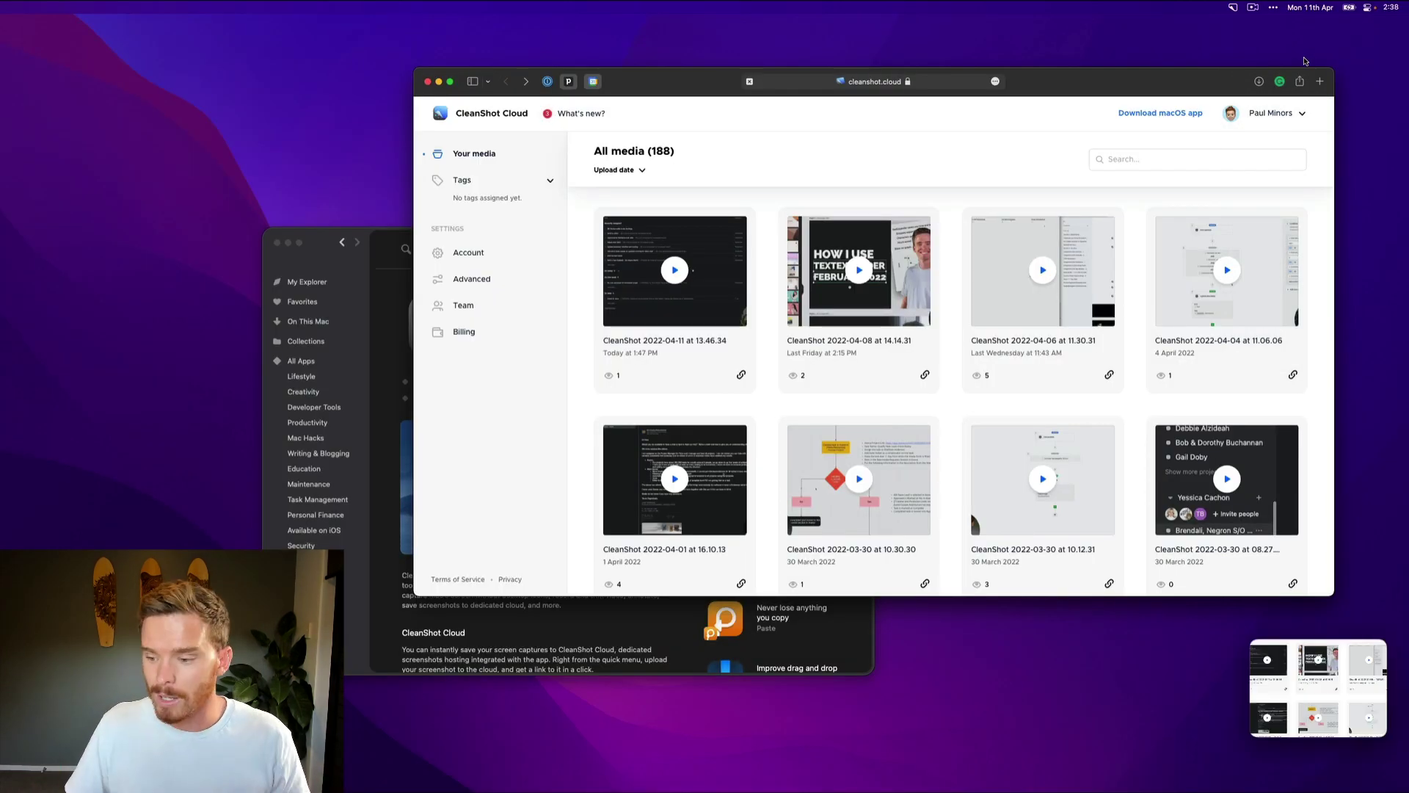
pyautogui.moveTo(1321, 683)
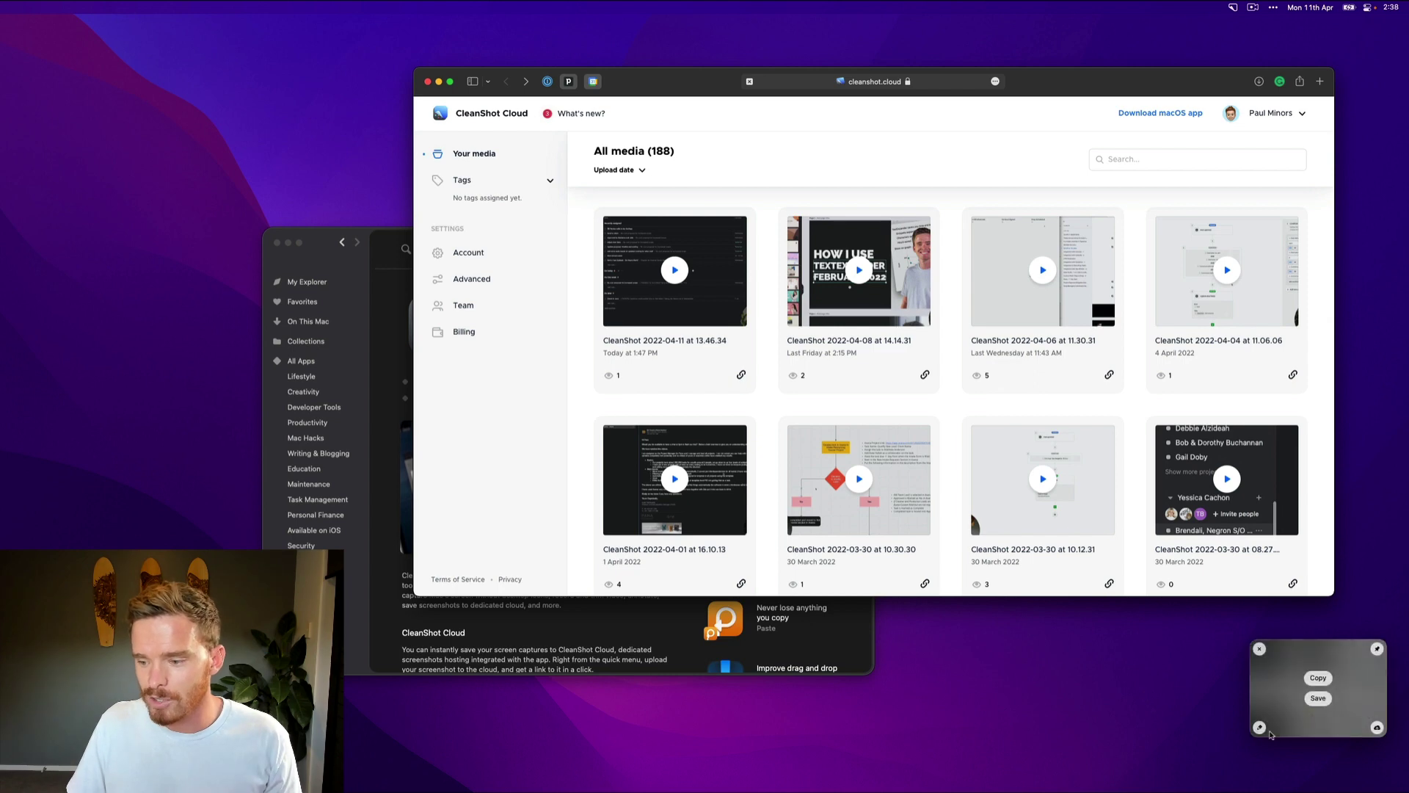
pyautogui.click(1260, 727)
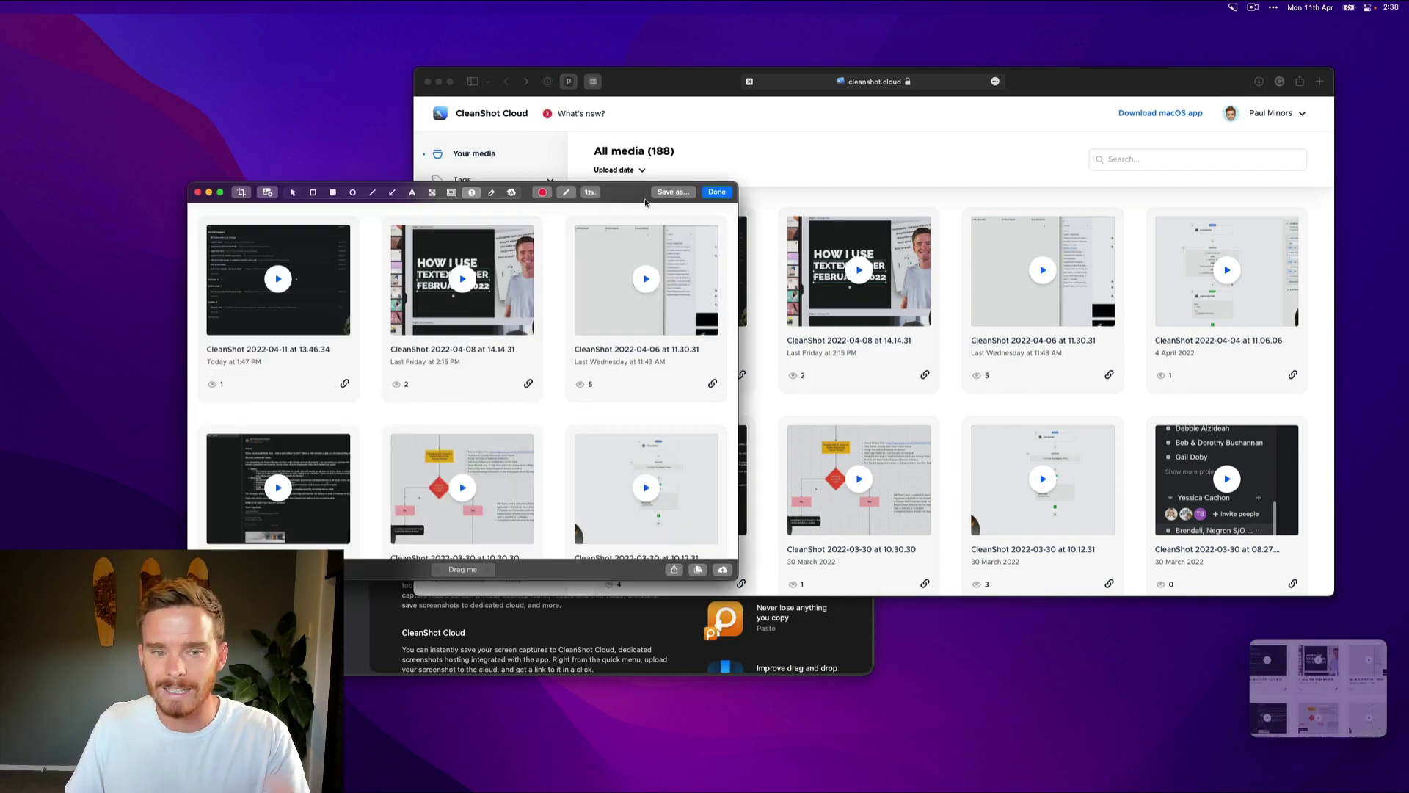
pyautogui.click(197, 193)
# Take a fullscreen capture of the entire screen.
pyautogui.click(1233, 8)
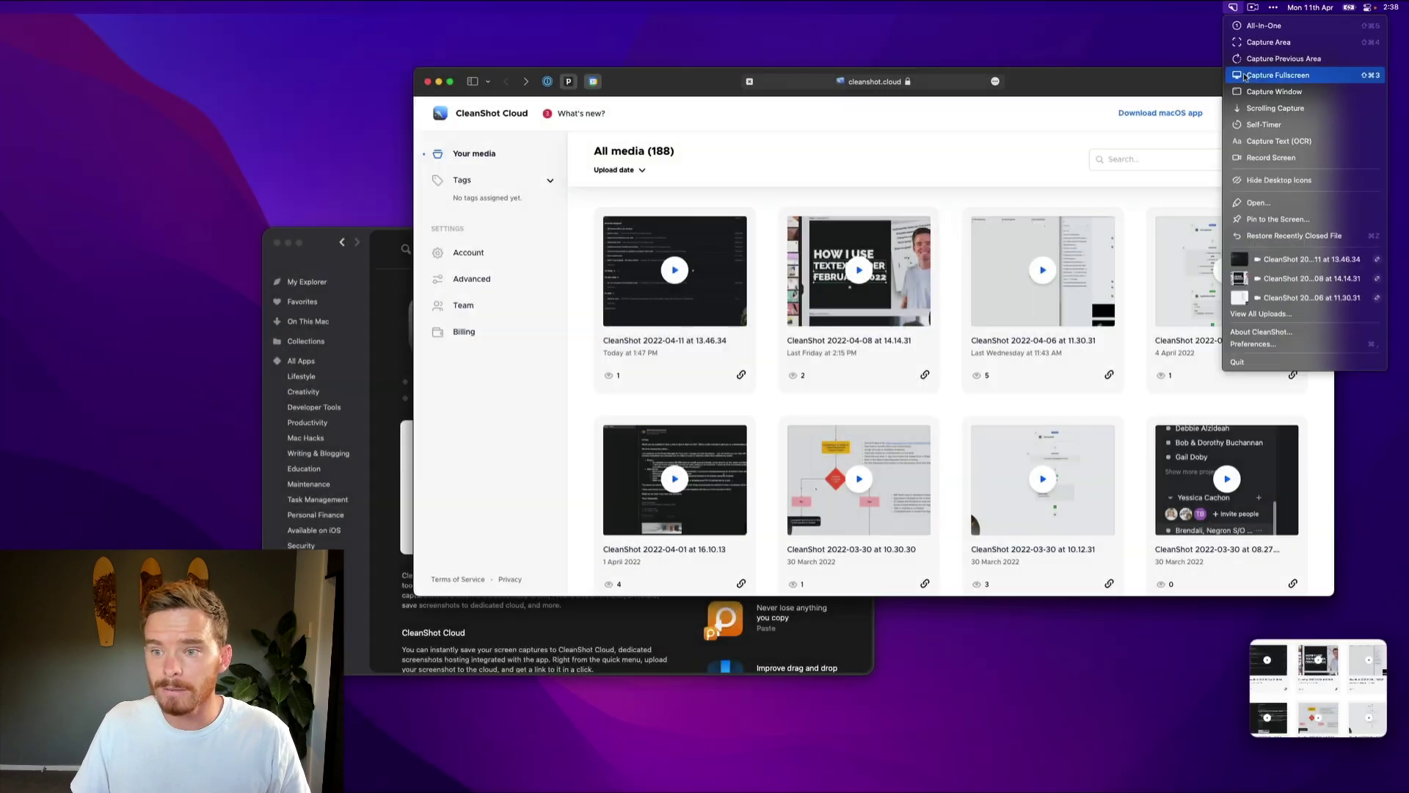
pyautogui.click(1110, 149)
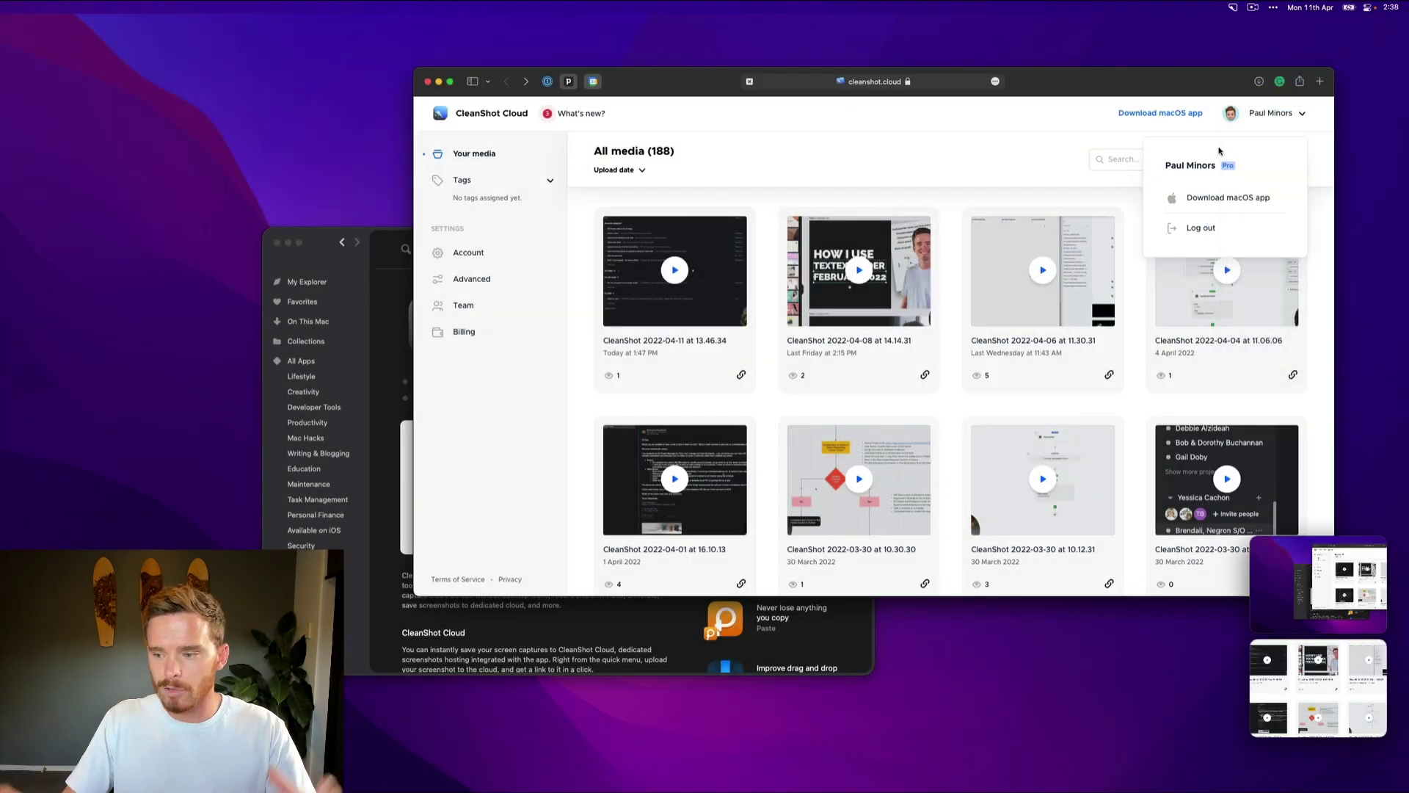
pyautogui.moveTo(1380, 609)
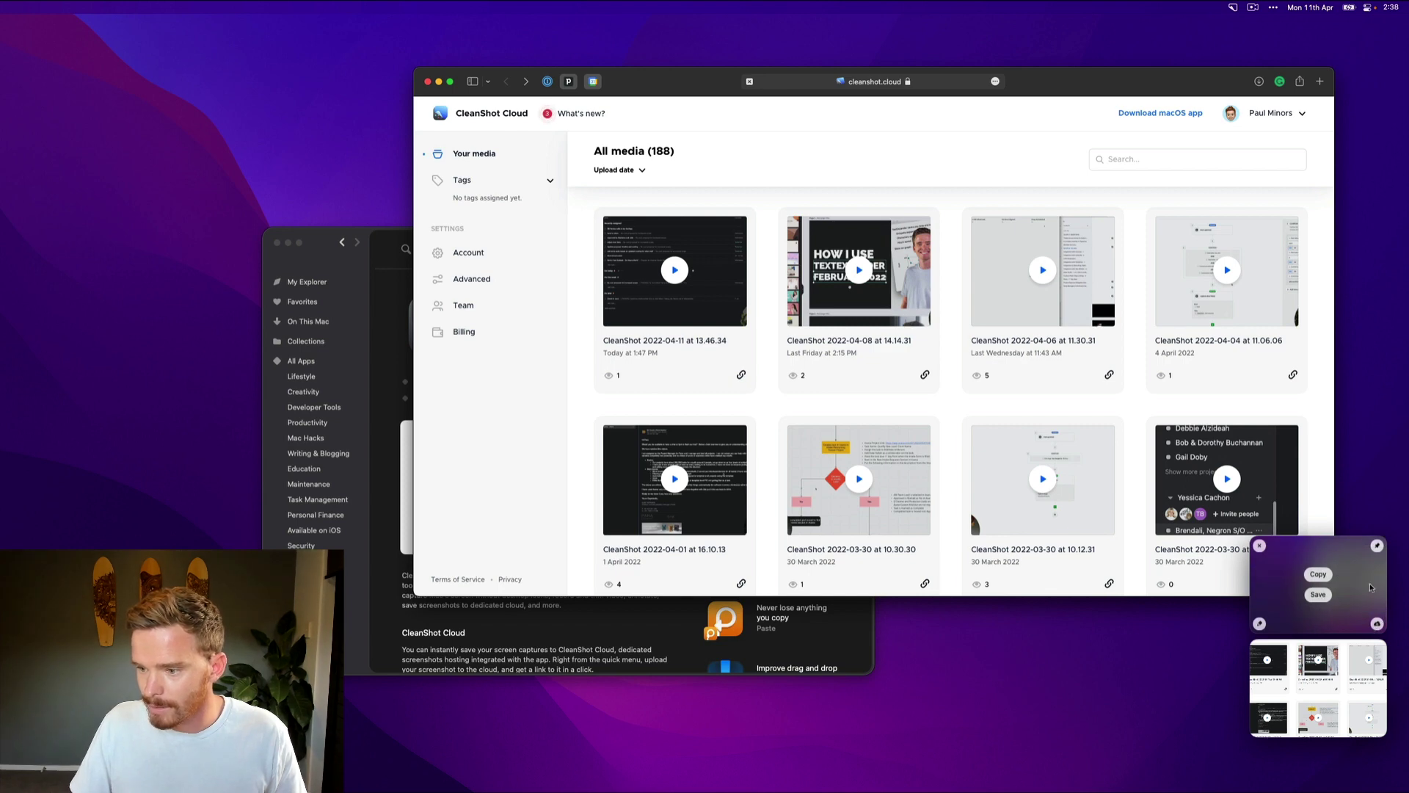
# Capture the Setapp app window with Capture Window.
pyautogui.moveTo(1021, 589)
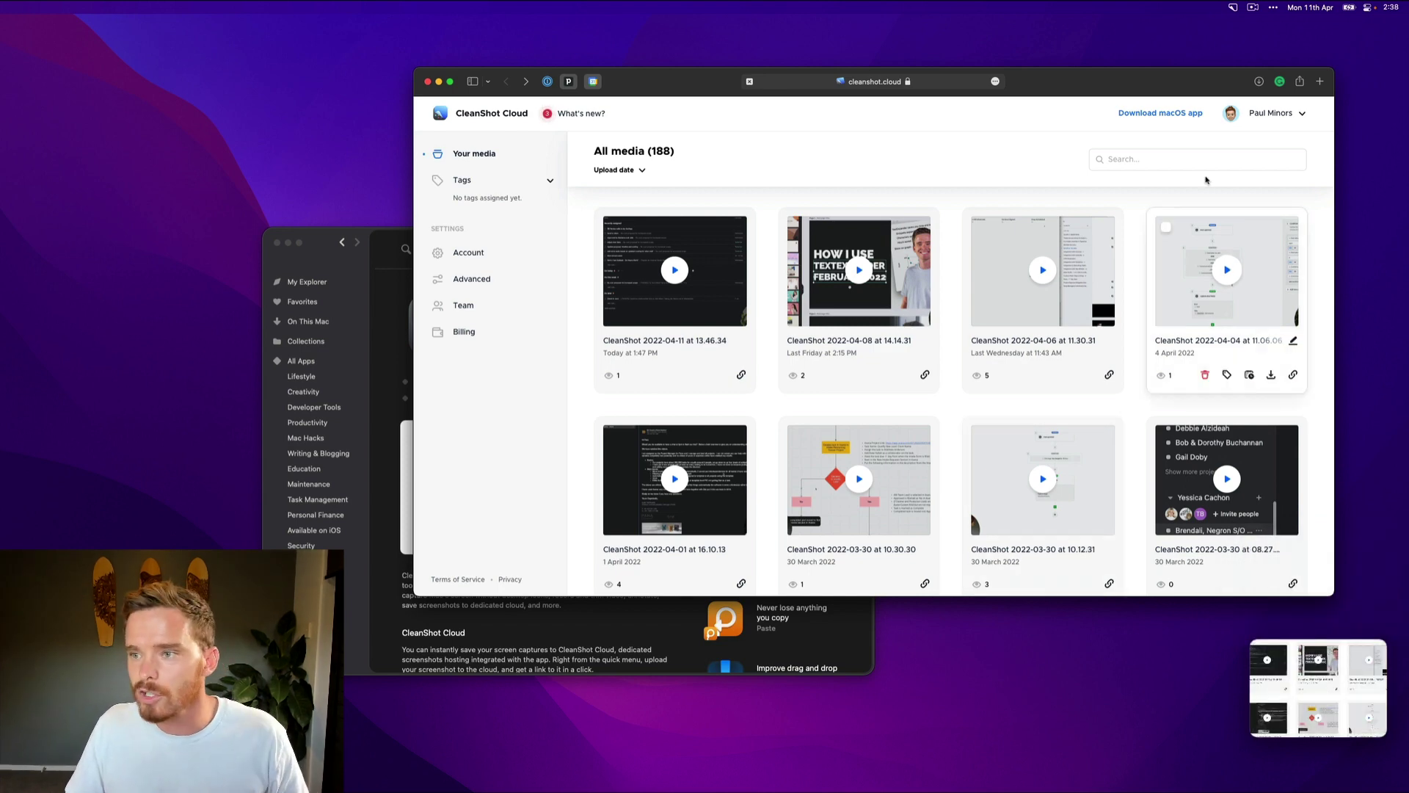
pyautogui.click(1231, 5)
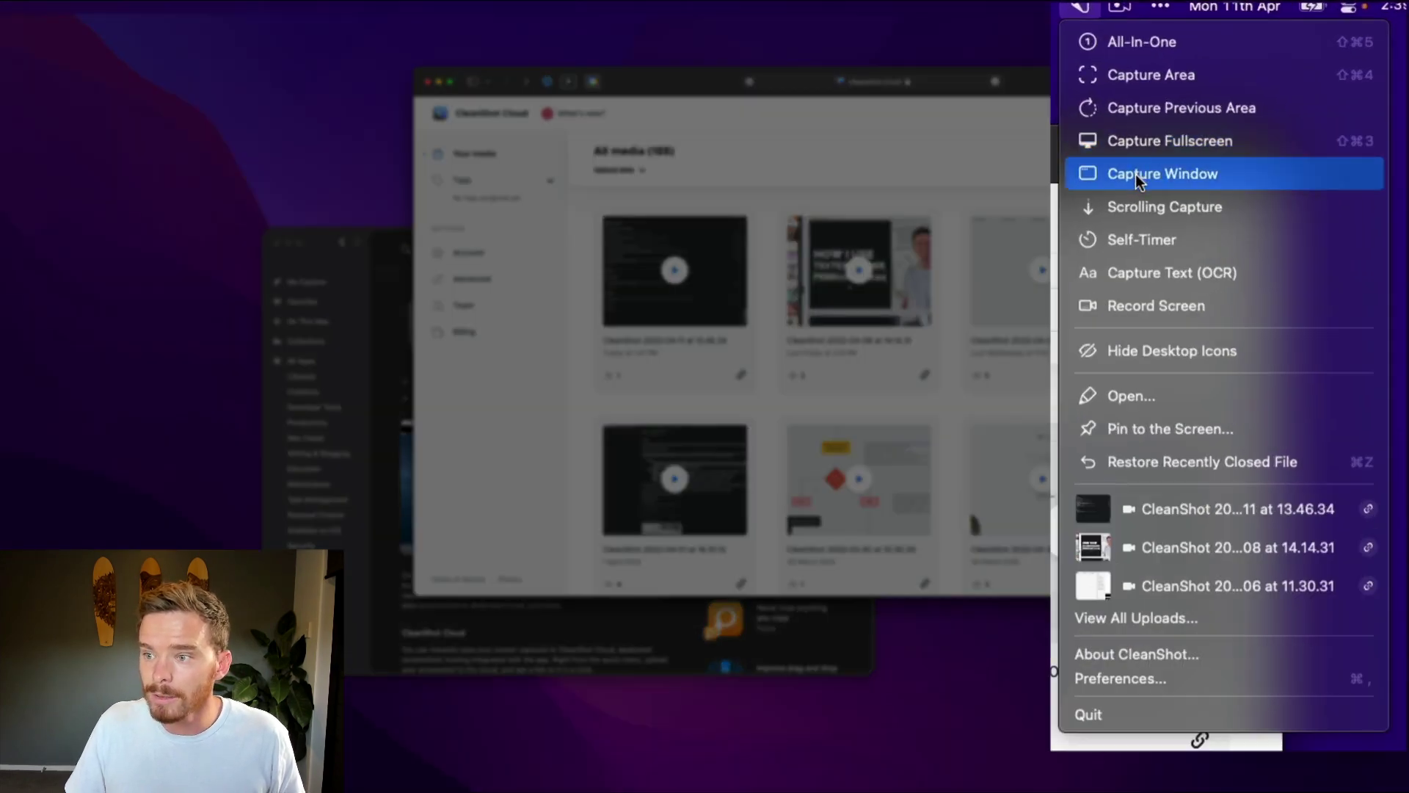
pyautogui.click(1136, 182)
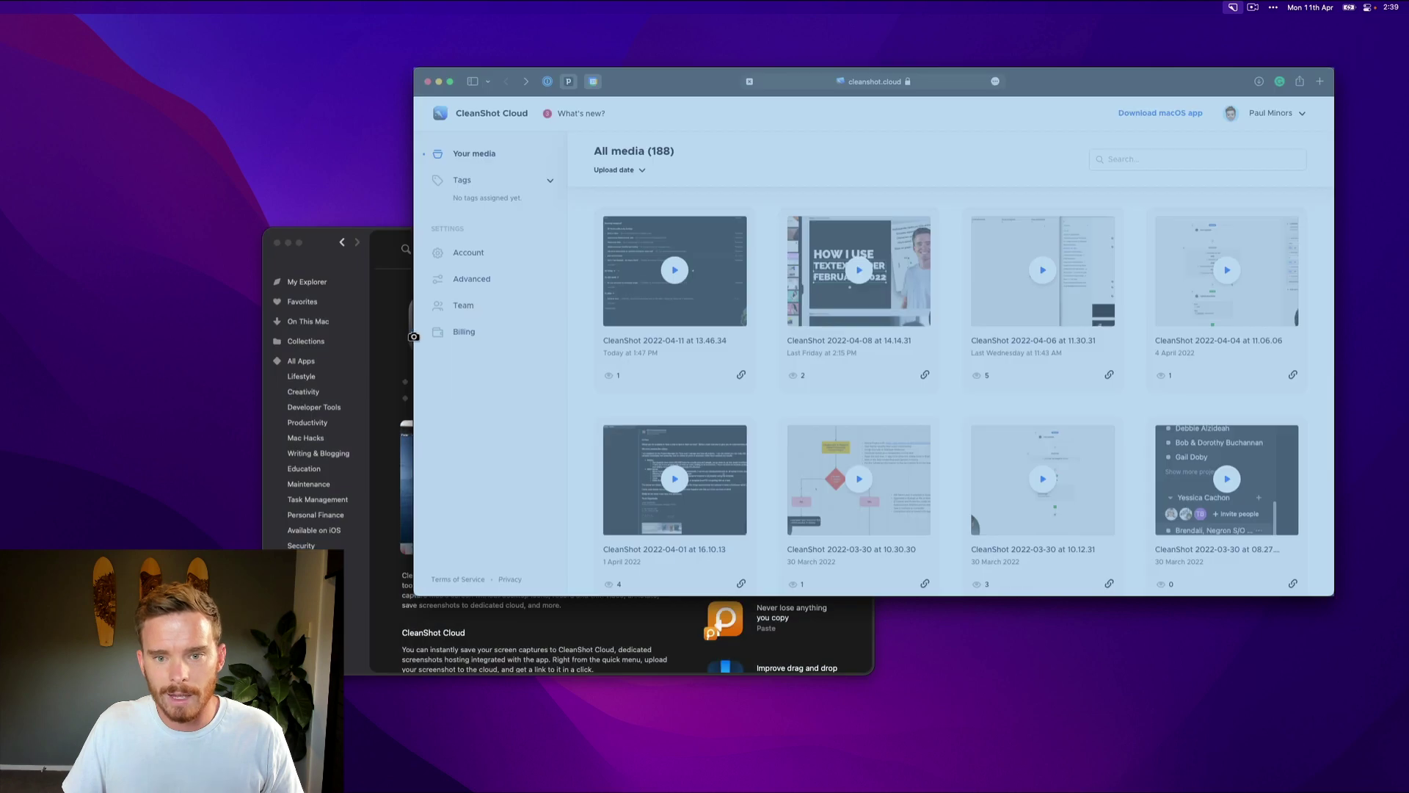
pyautogui.click(414, 336)
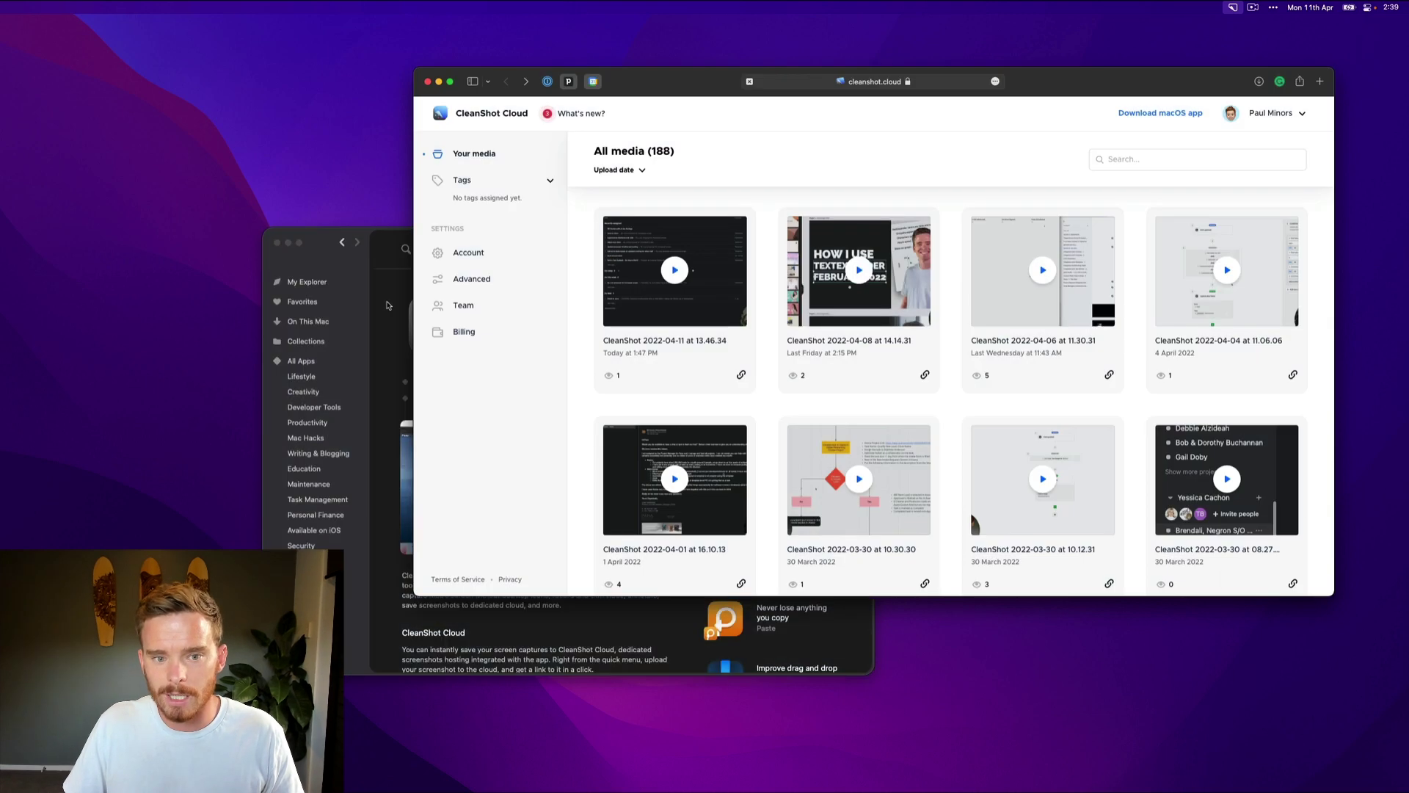
# Pixelate the CleanShot X icon and title in the window capture.
pyautogui.moveTo(1326, 605)
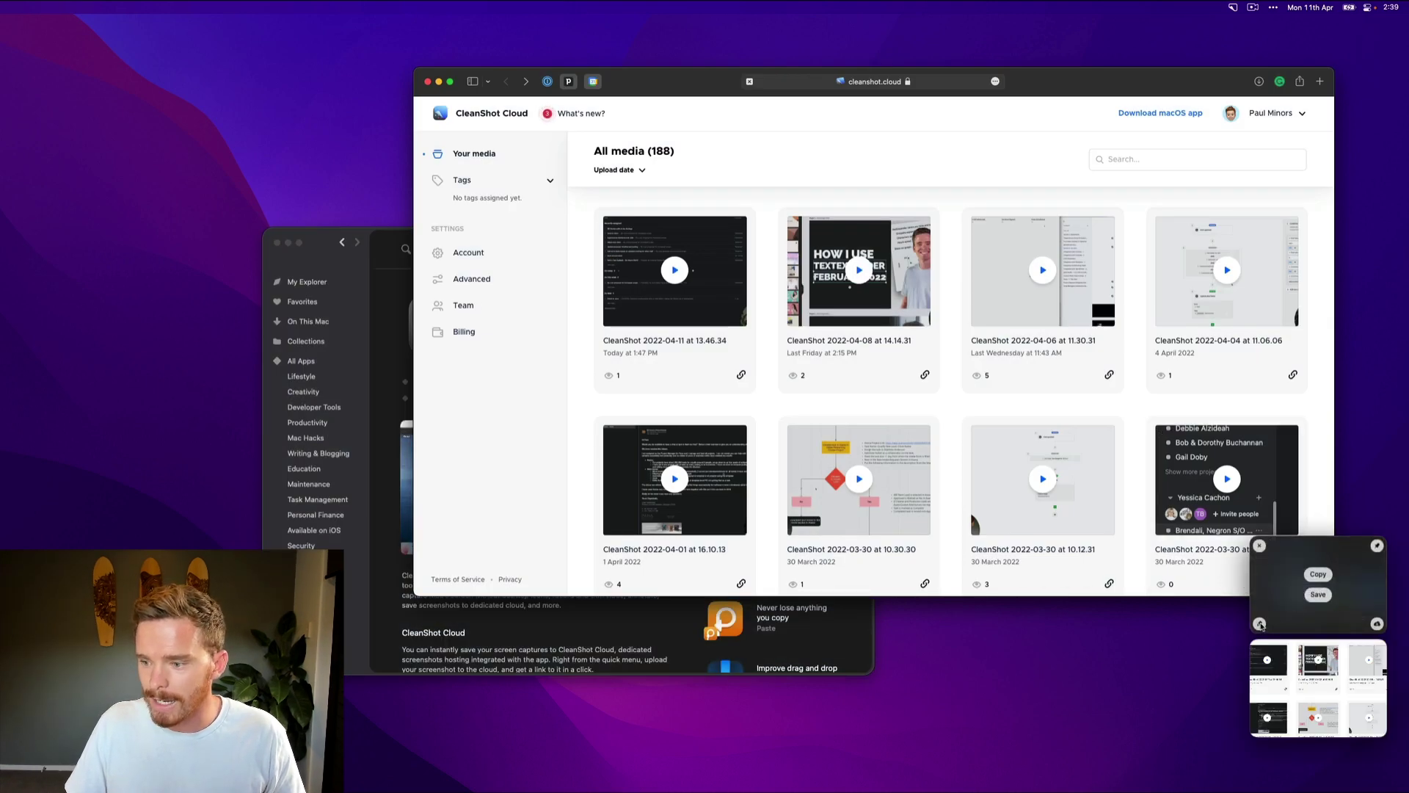
pyautogui.click(1260, 624)
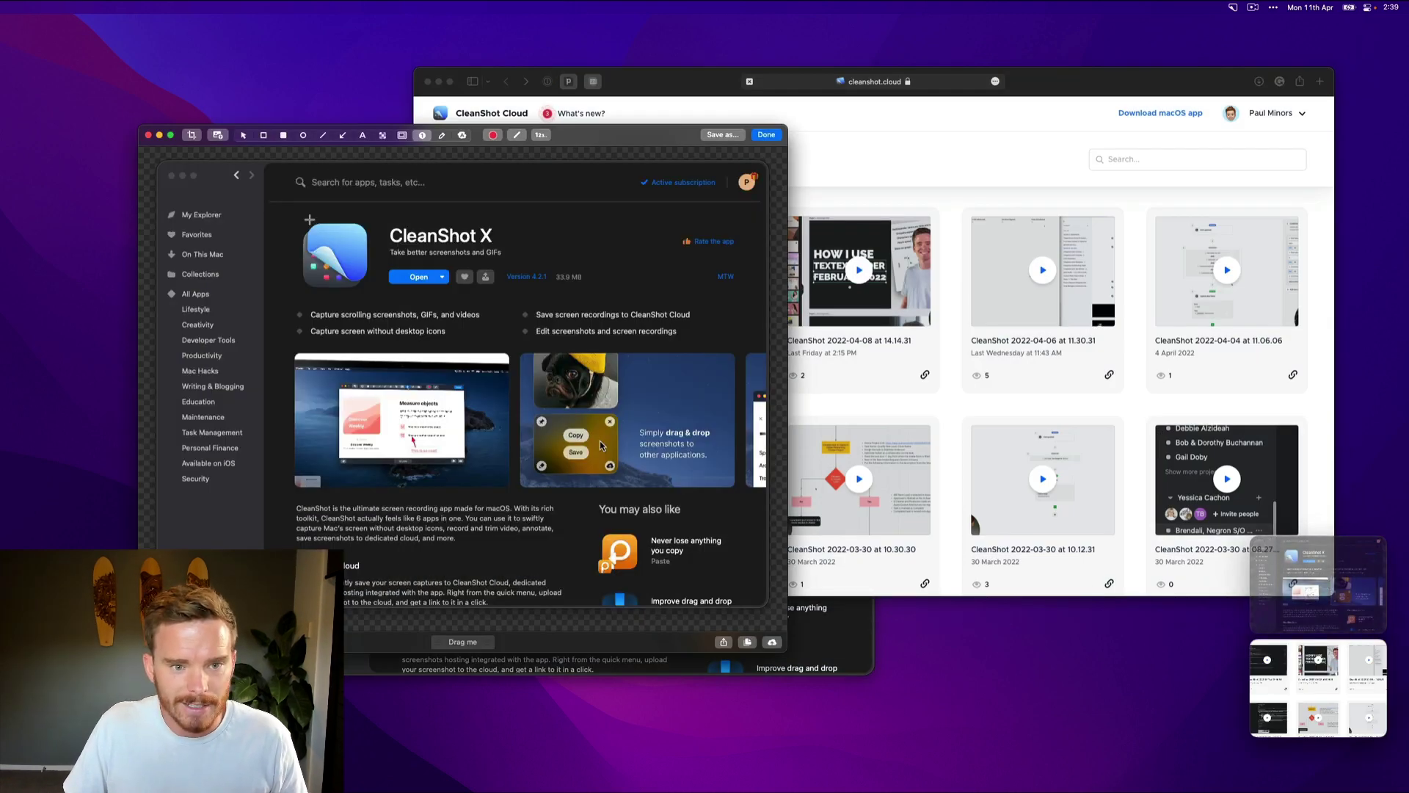
pyautogui.click(381, 136)
pyautogui.moveTo(295, 210); pyautogui.dragTo(637, 301)
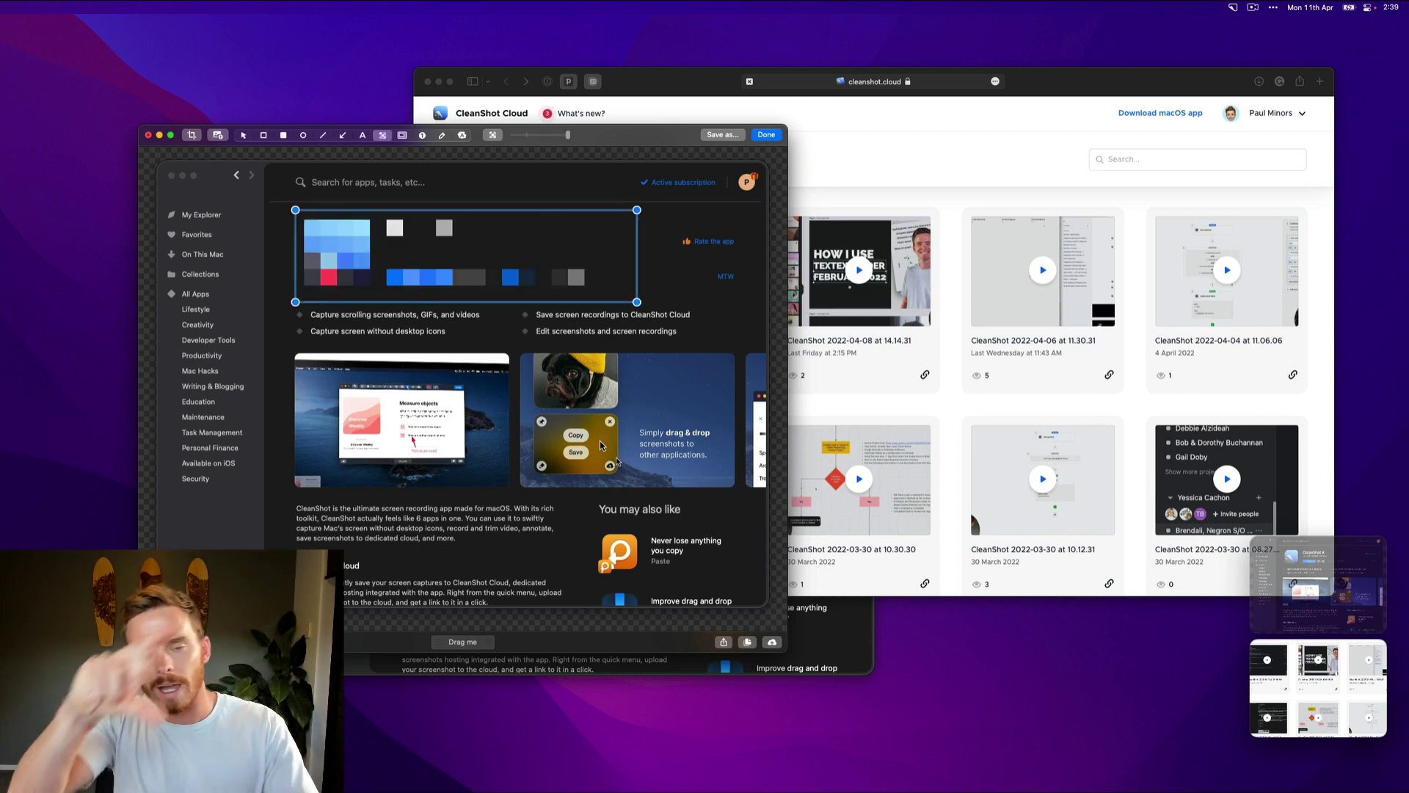
# Close the pixelated capture and dismiss the CleanShot menu without capturing.
pyautogui.click(766, 134)
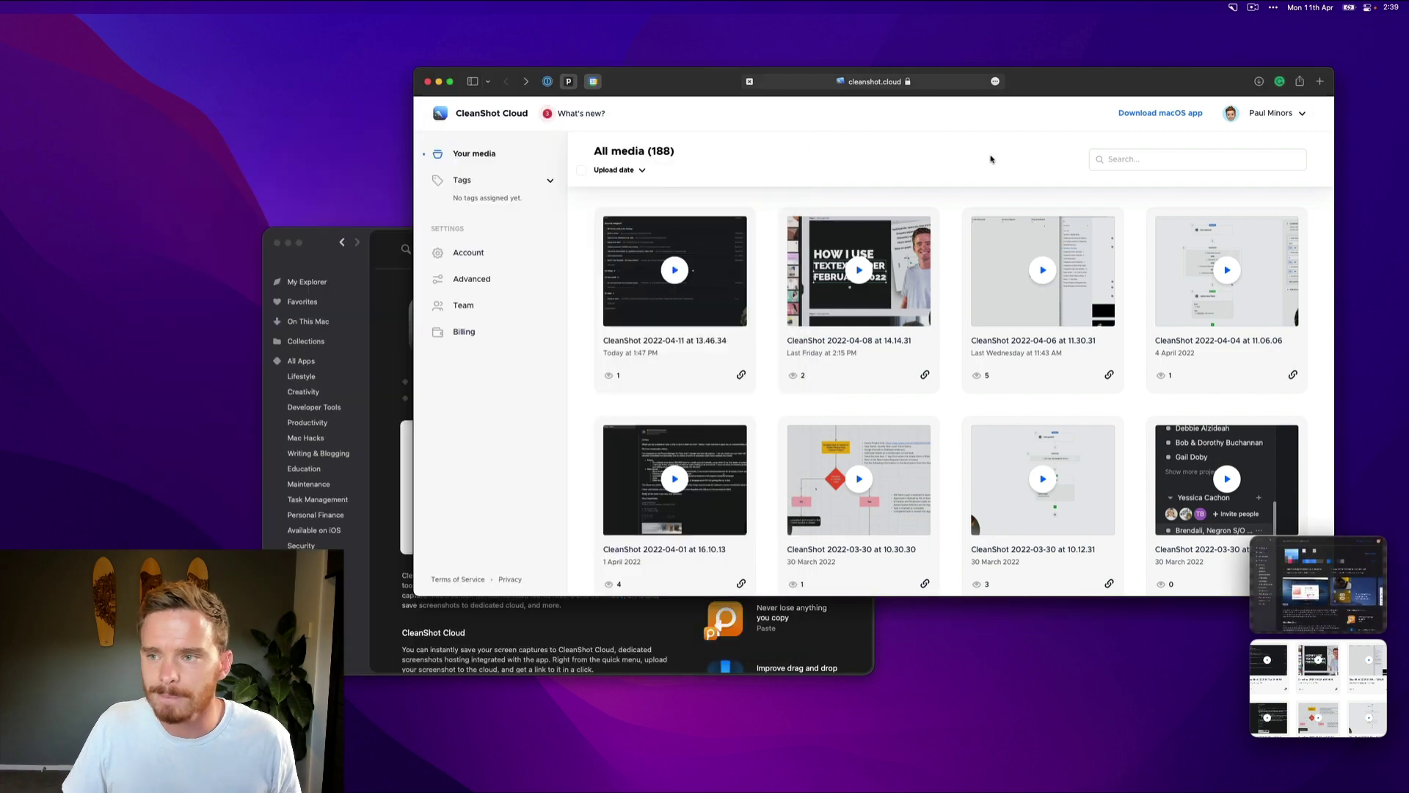
pyautogui.click(1234, 7)
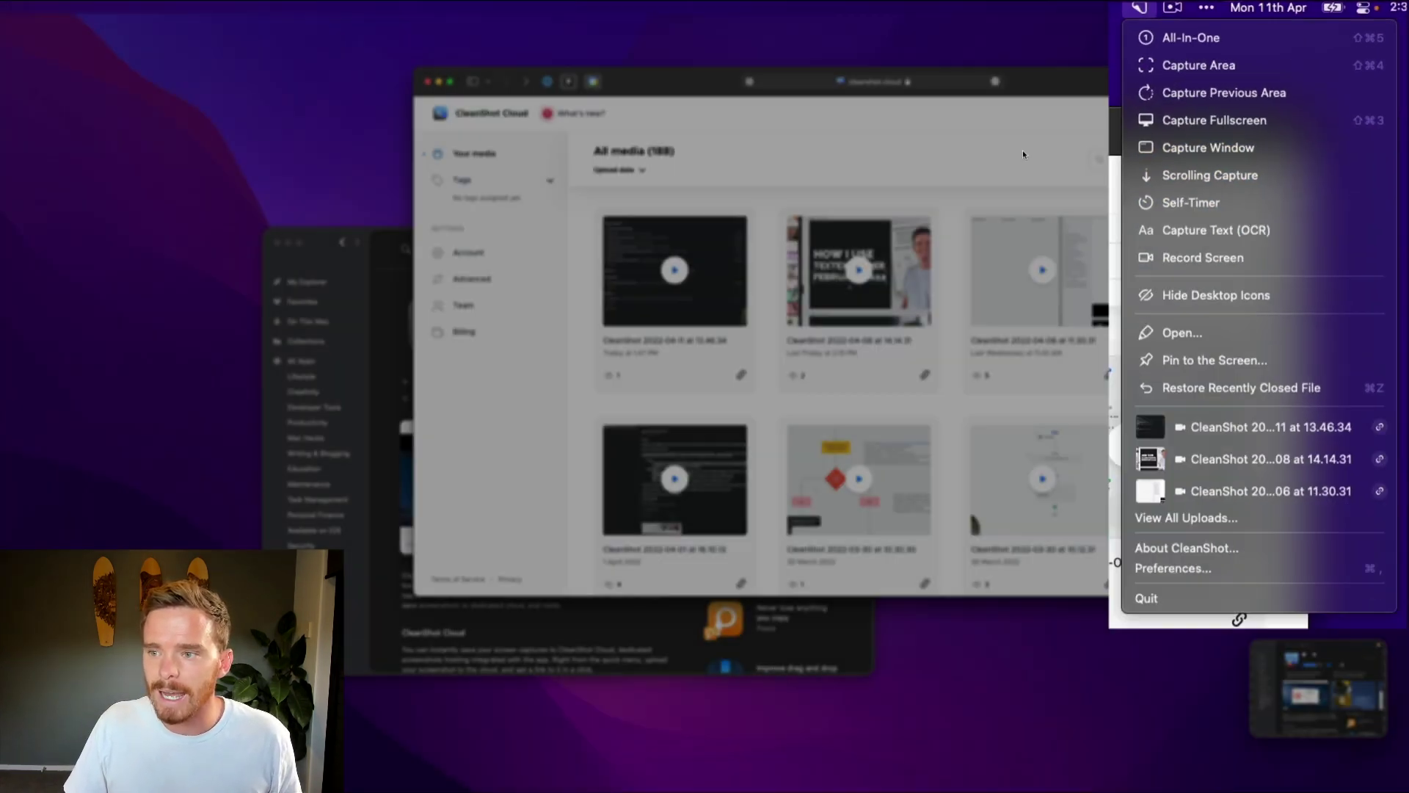
pyautogui.click(1194, 220)
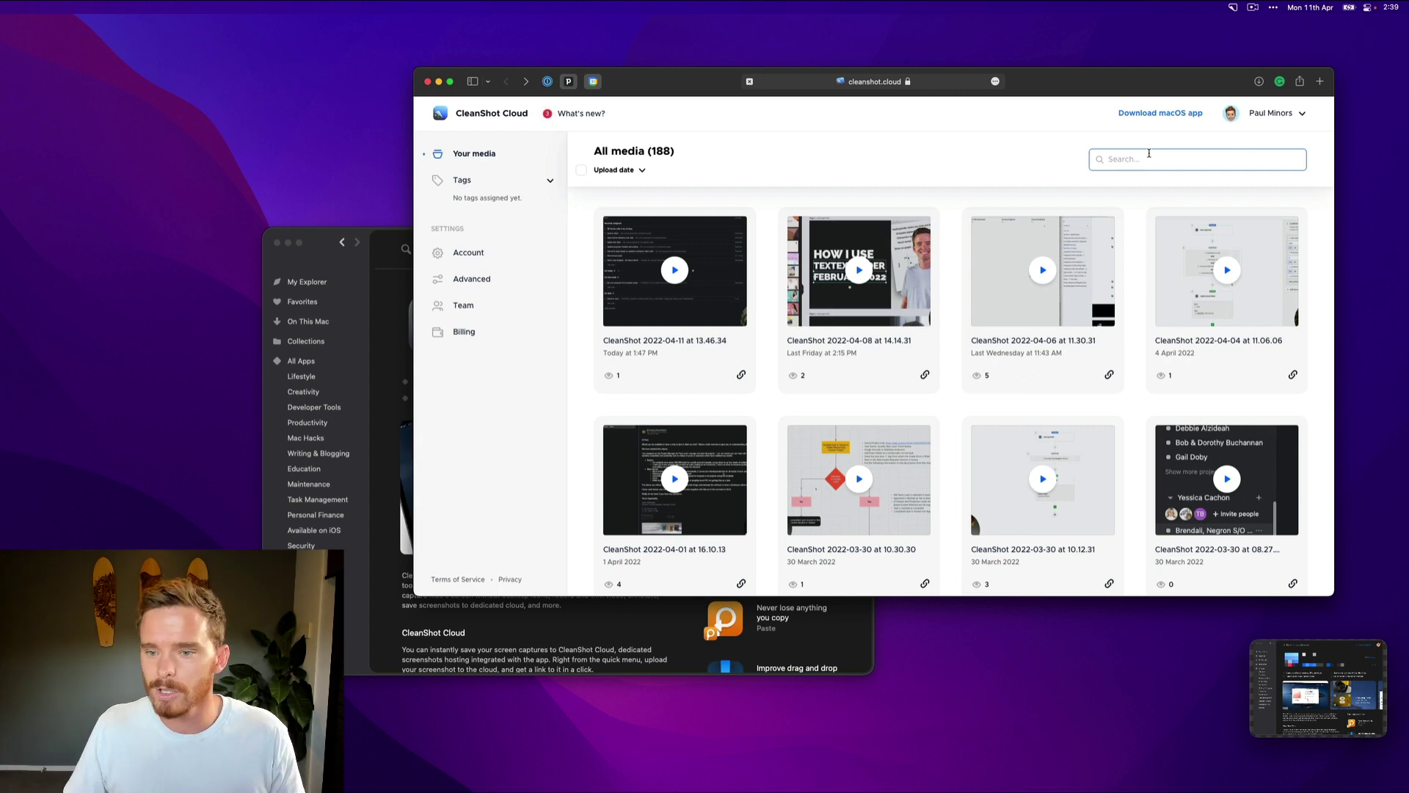
pyautogui.click(1252, 9)
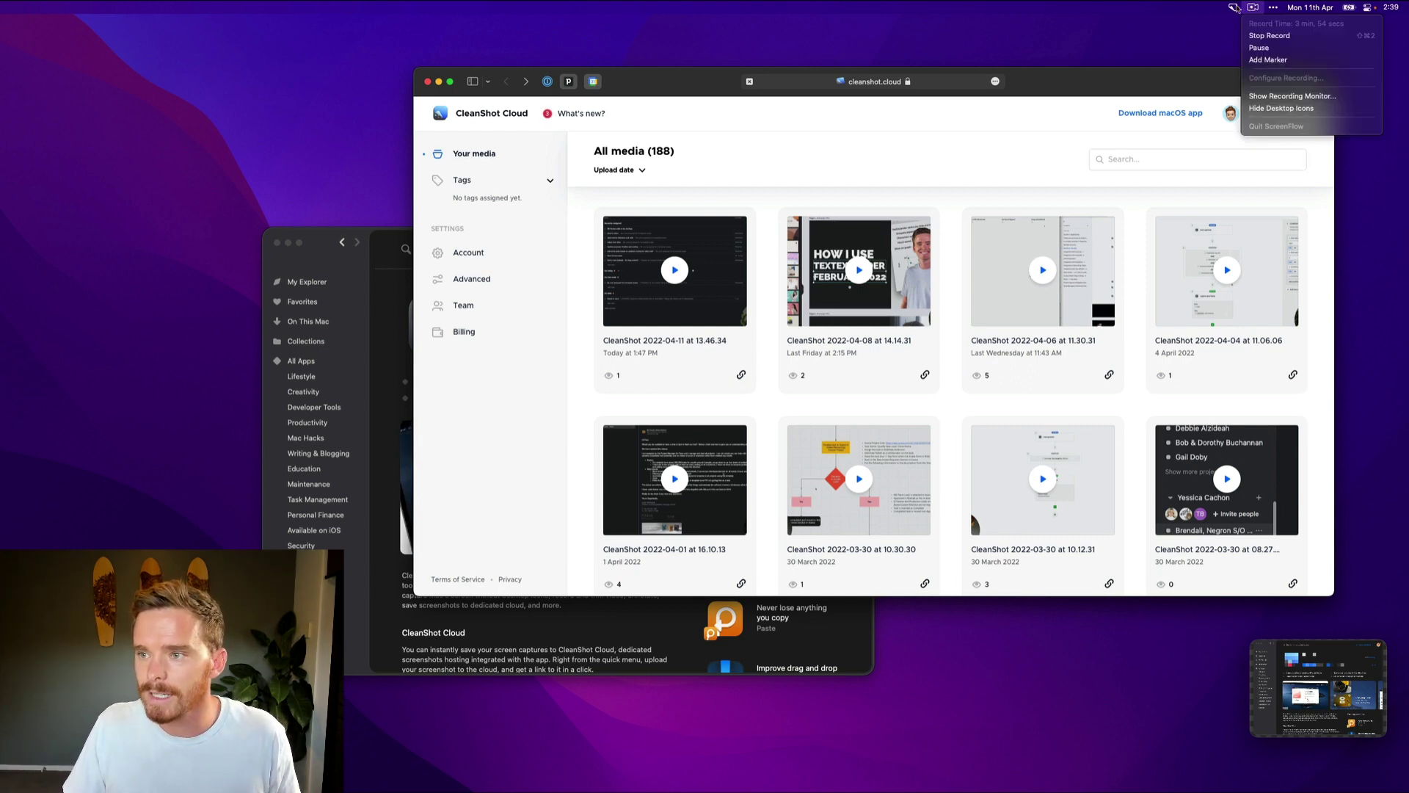
# Scroll-capture the Cloud media grid down to its pagination.
pyautogui.click(1232, 7)
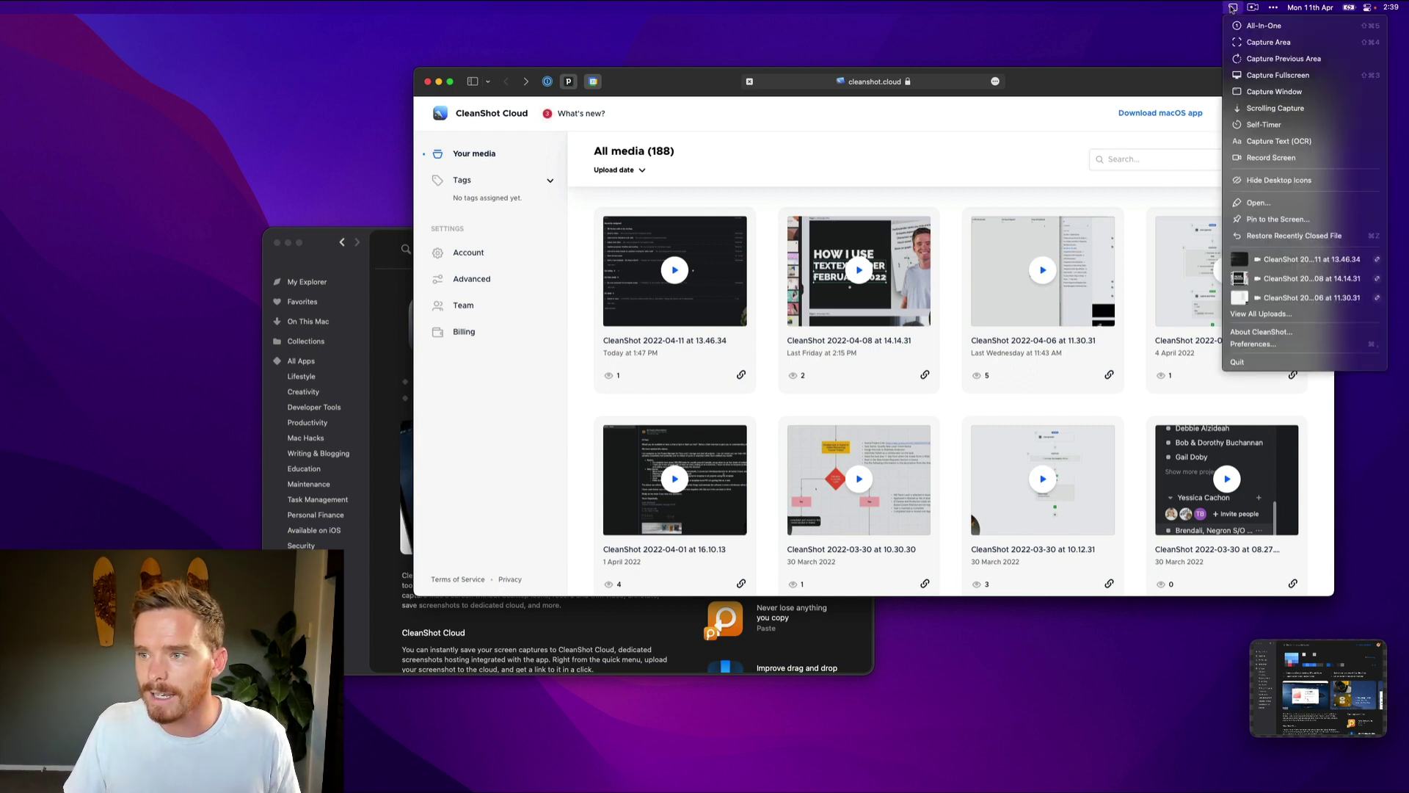
pyautogui.click(1246, 110)
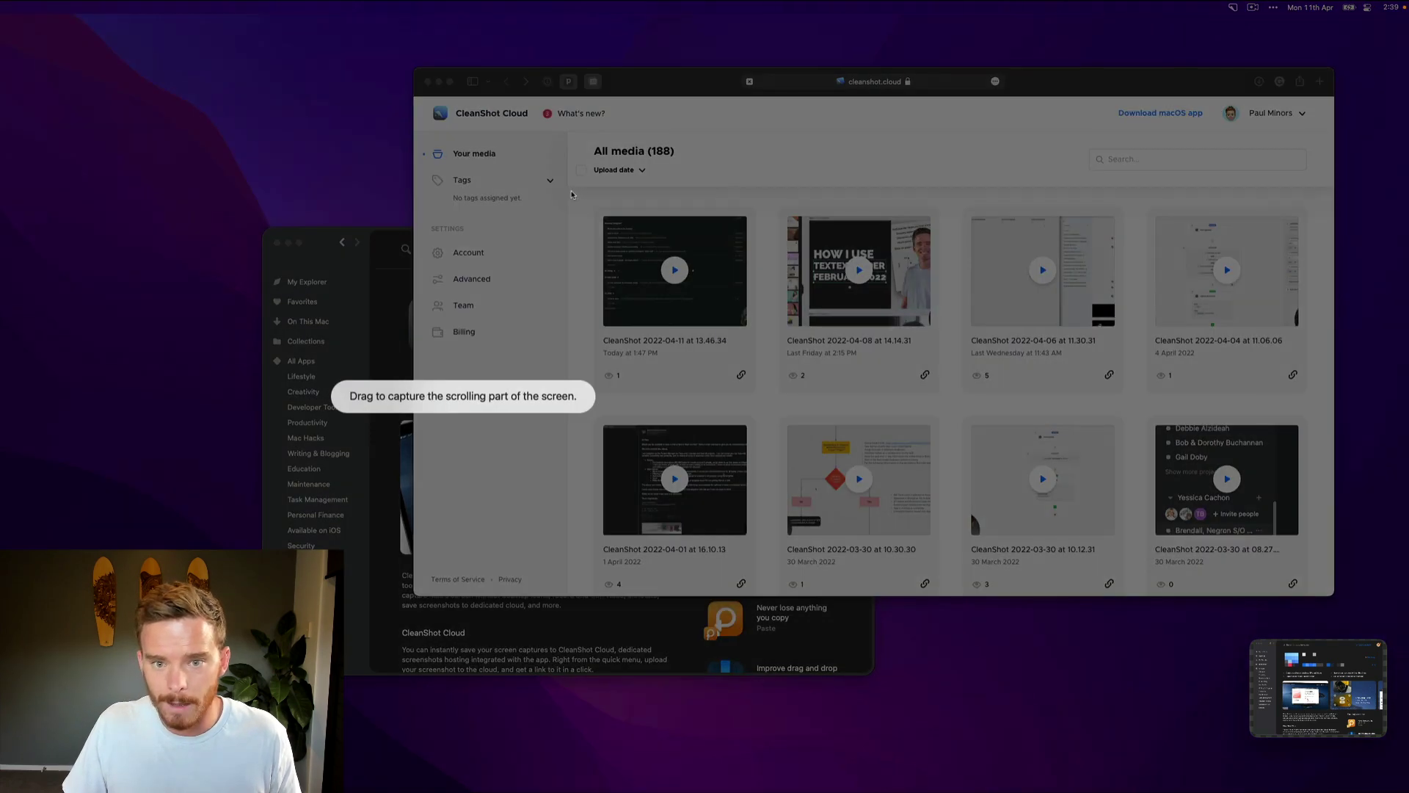
pyautogui.moveTo(570, 193); pyautogui.dragTo(1330, 594)
pyautogui.click(948, 609)
pyautogui.scroll(-5, 962, 470)
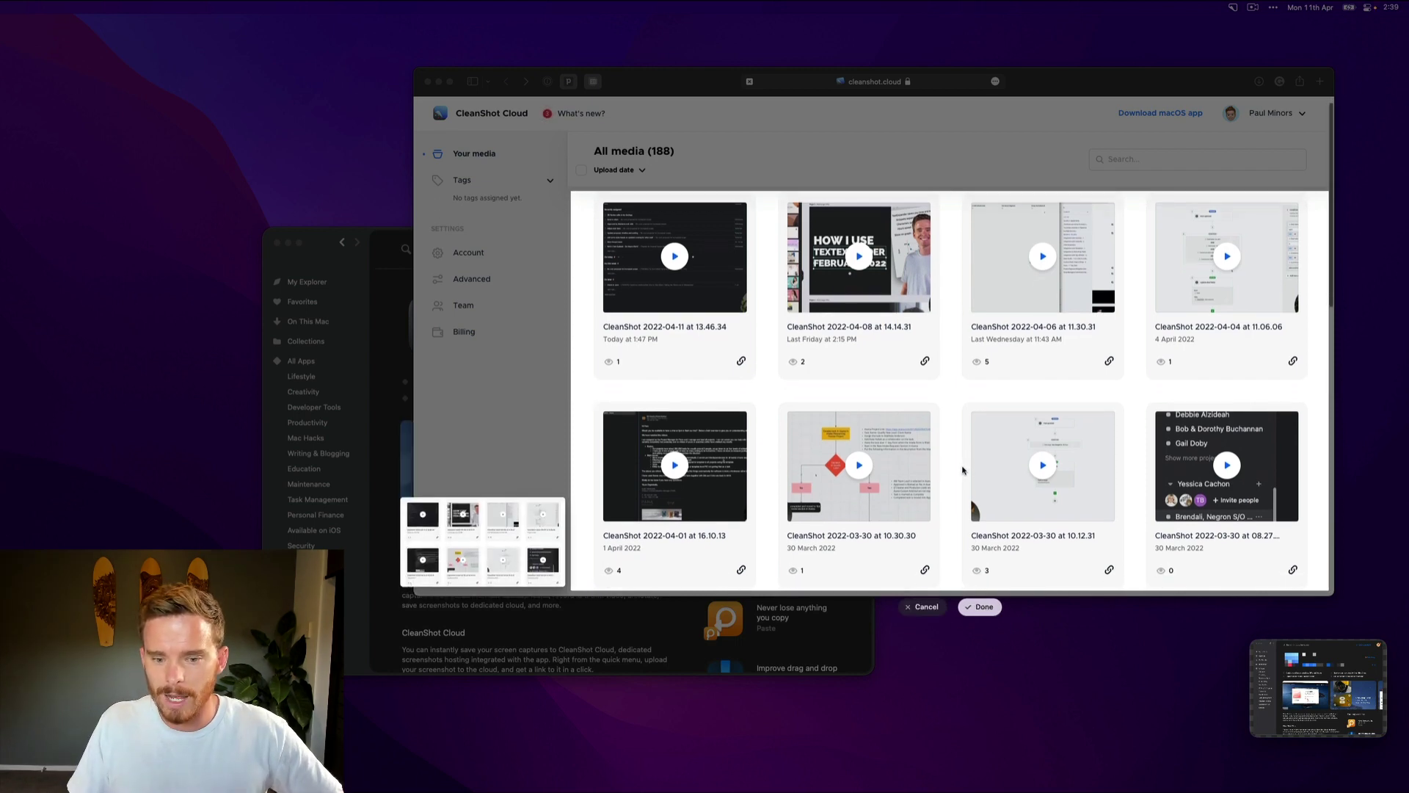
pyautogui.scroll(-8, 962, 470)
pyautogui.scroll(-8, 960, 471)
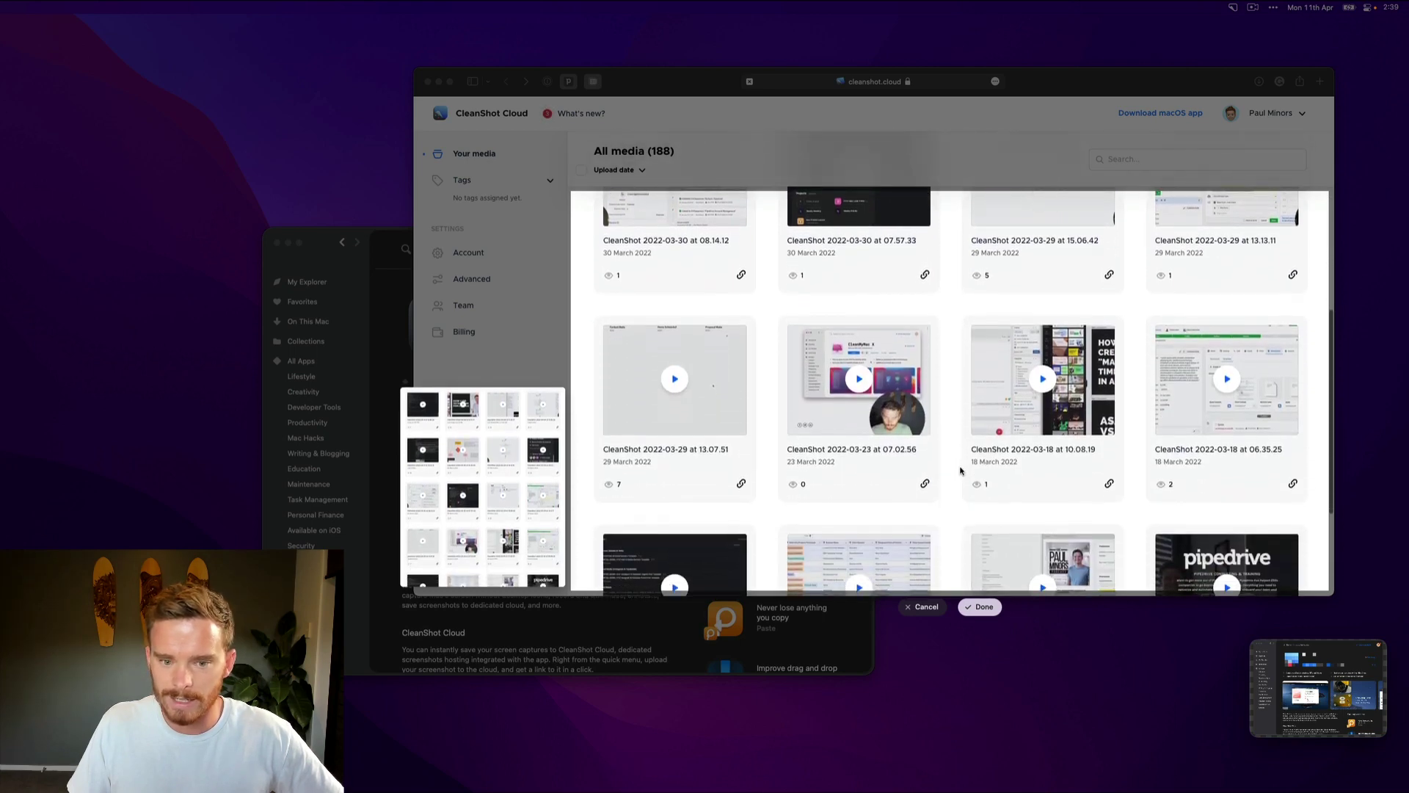
pyautogui.scroll(-1, 958, 472)
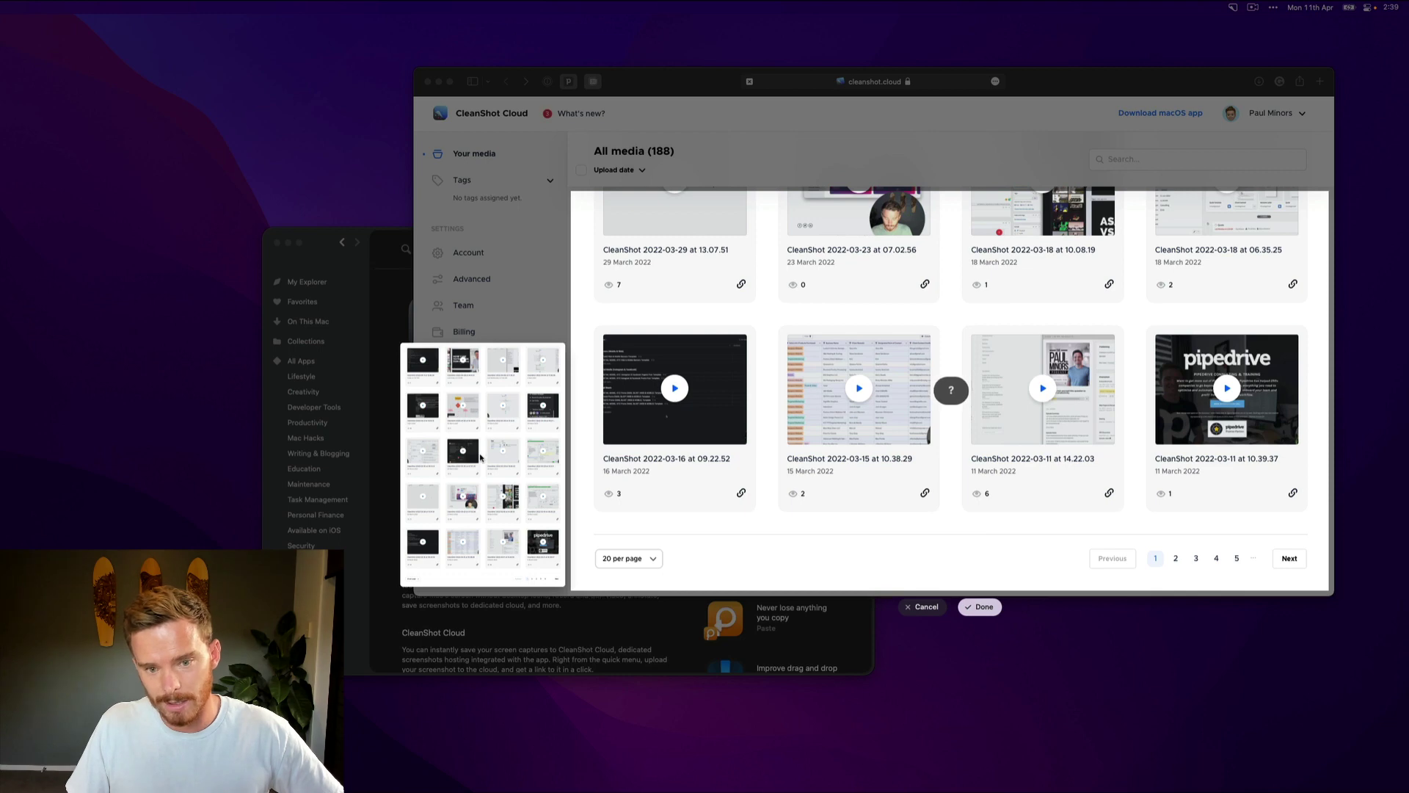
pyautogui.click(983, 608)
# Review the tall scrolling capture in its editor, then close it.
pyautogui.moveTo(1293, 679)
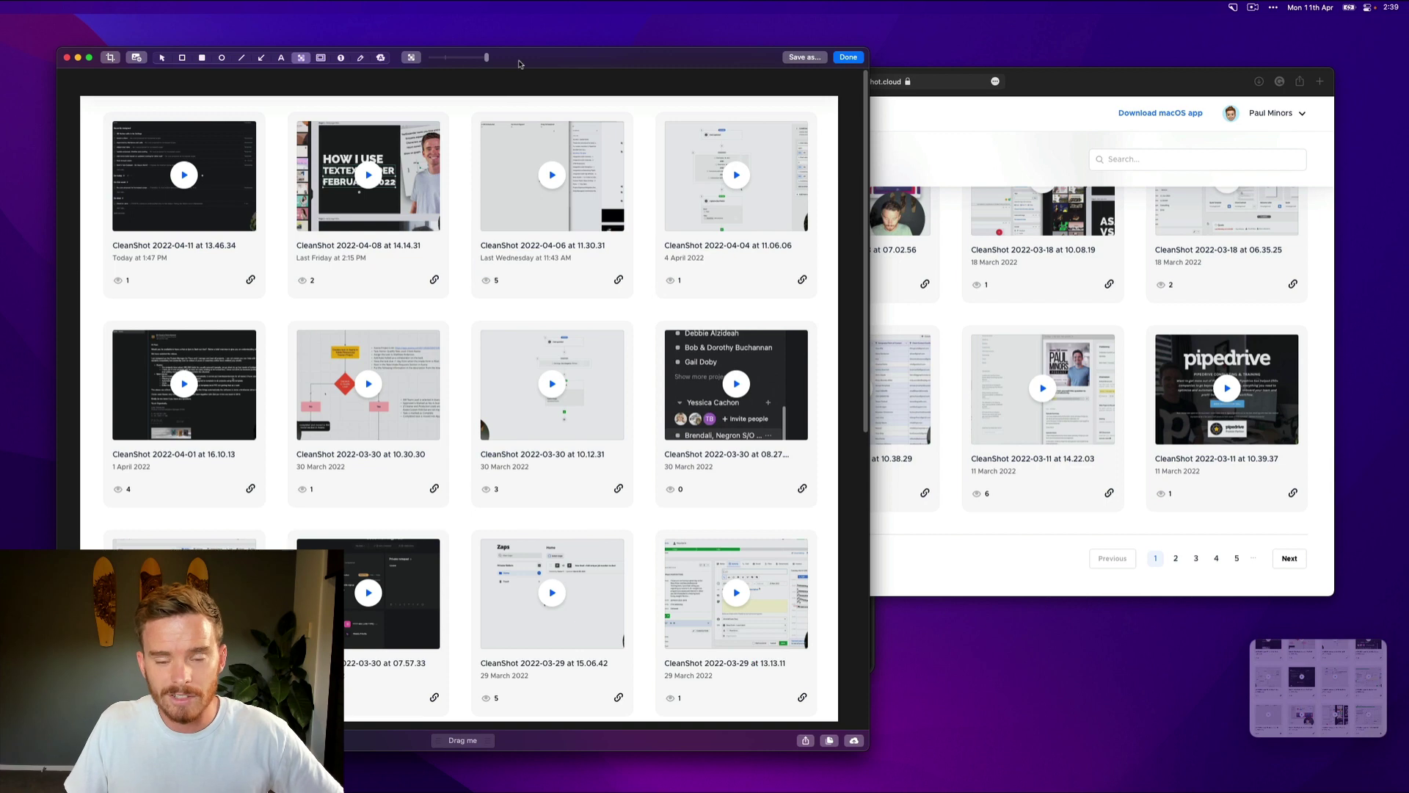
pyautogui.moveTo(519, 63); pyautogui.dragTo(537, 64)
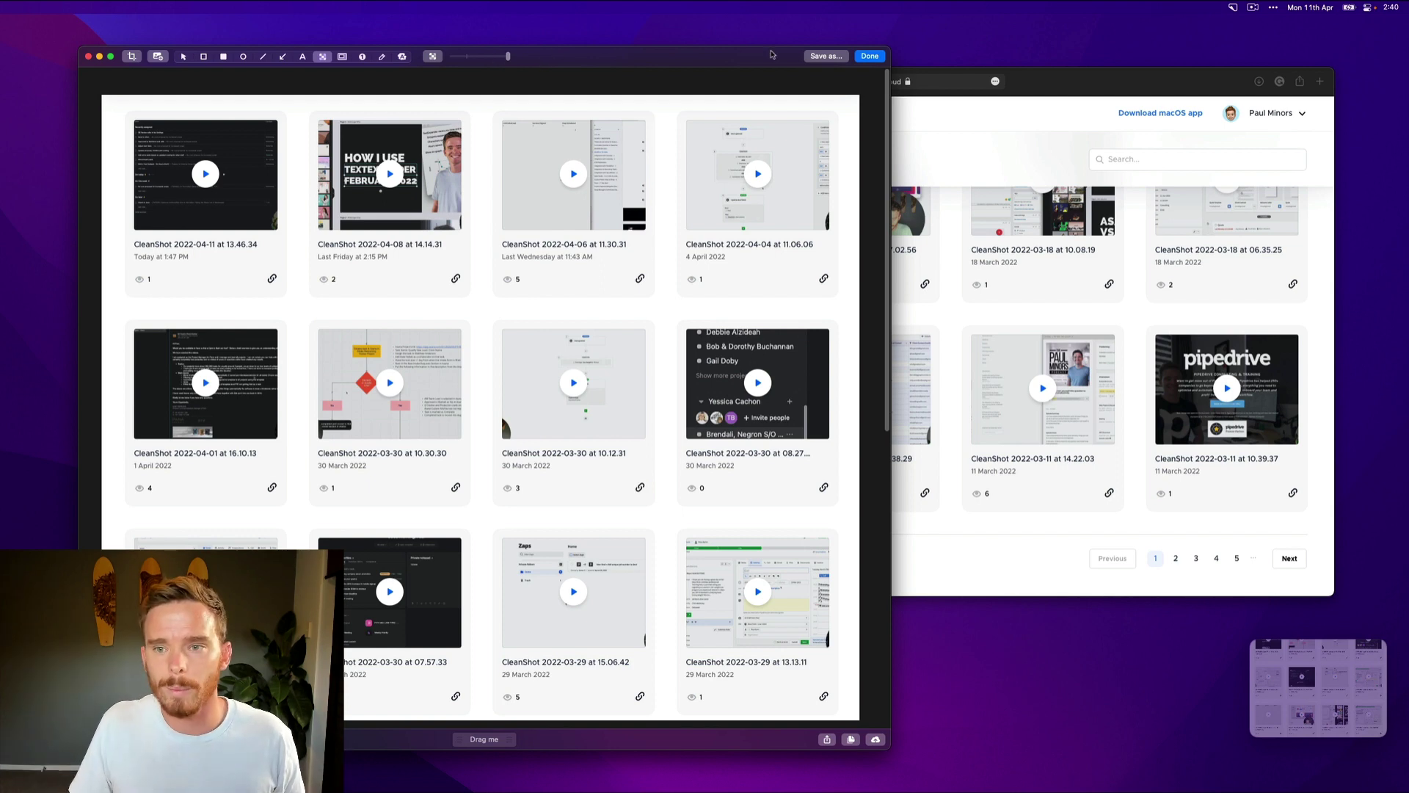
pyautogui.click(863, 57)
pyautogui.moveTo(1174, 498)
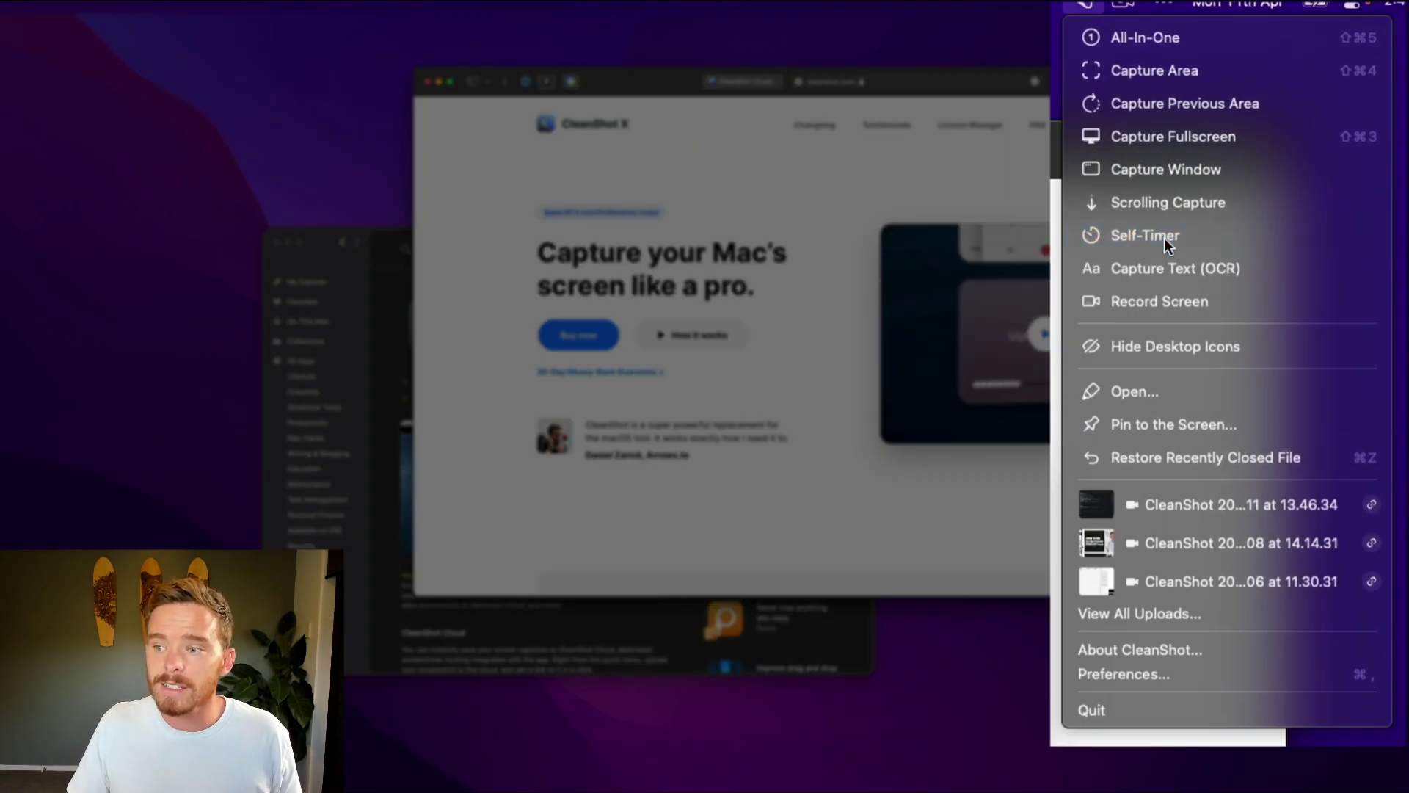
# Take a self-timer capture of the cleanshot.com headline and hero video area.
pyautogui.click(1165, 237)
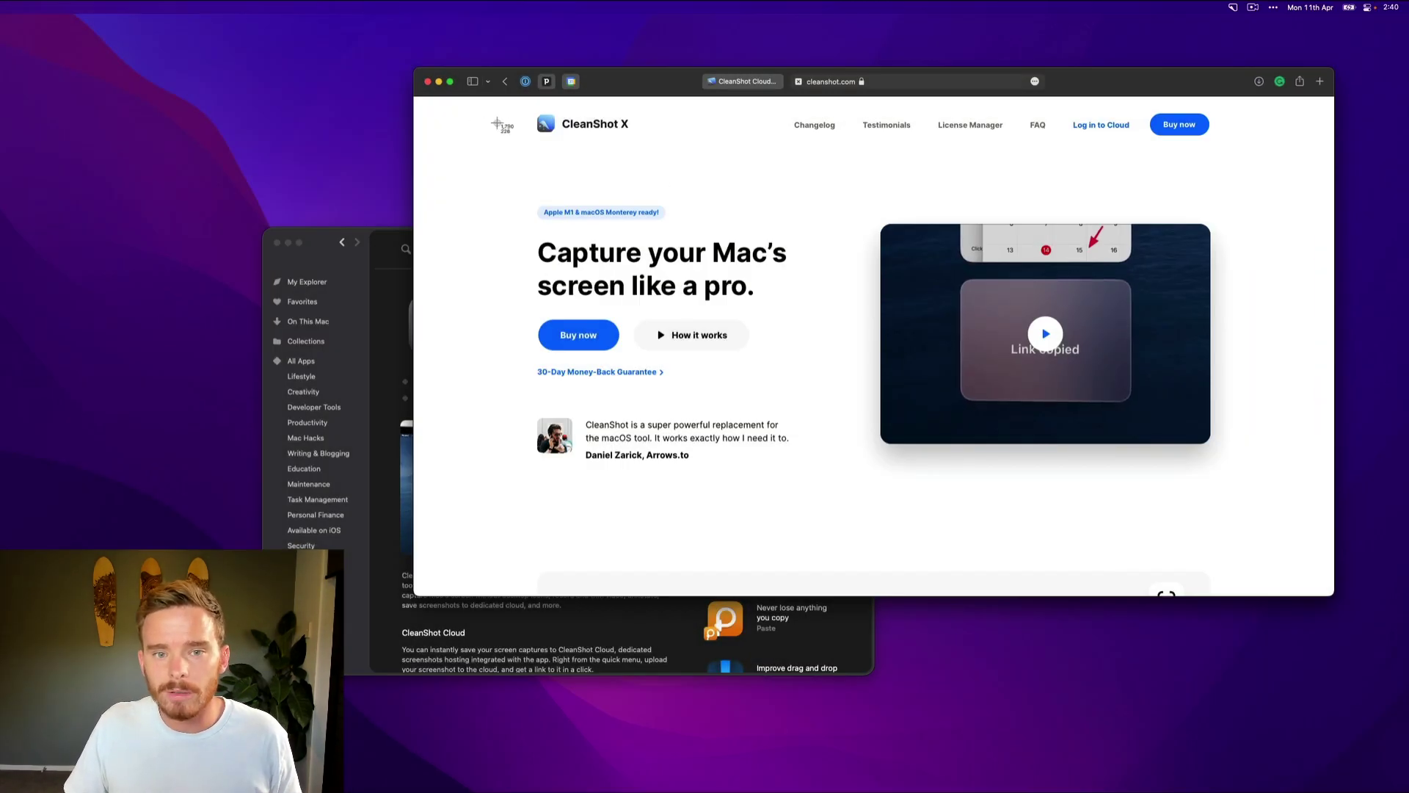
pyautogui.moveTo(468, 107); pyautogui.dragTo(1016, 545)
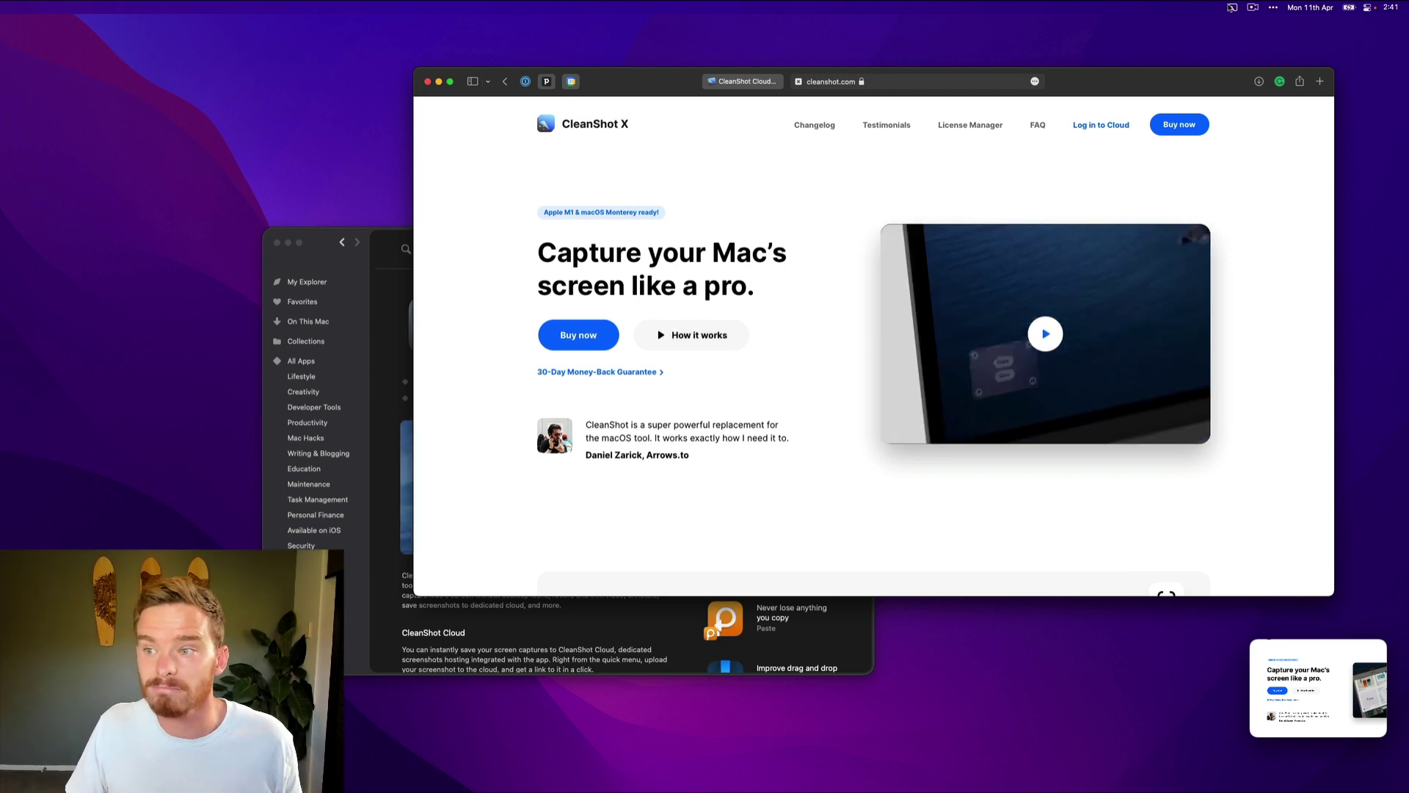
pyautogui.click(1232, 8)
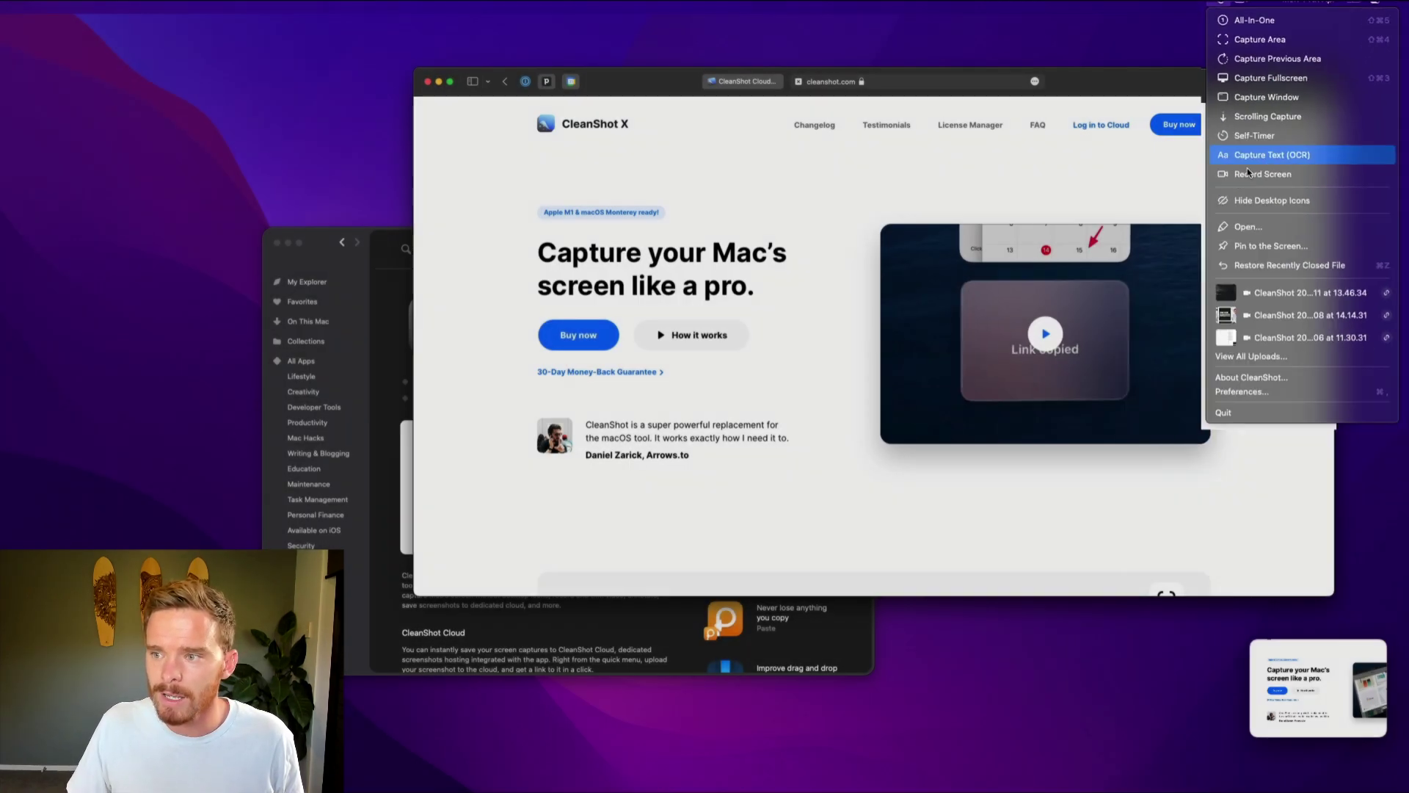
# Run Capture Text (OCR) over the 'Capture your Mac's screen like a pro.' heading.
pyautogui.click(1200, 270)
pyautogui.moveTo(524, 231); pyautogui.dragTo(805, 319)
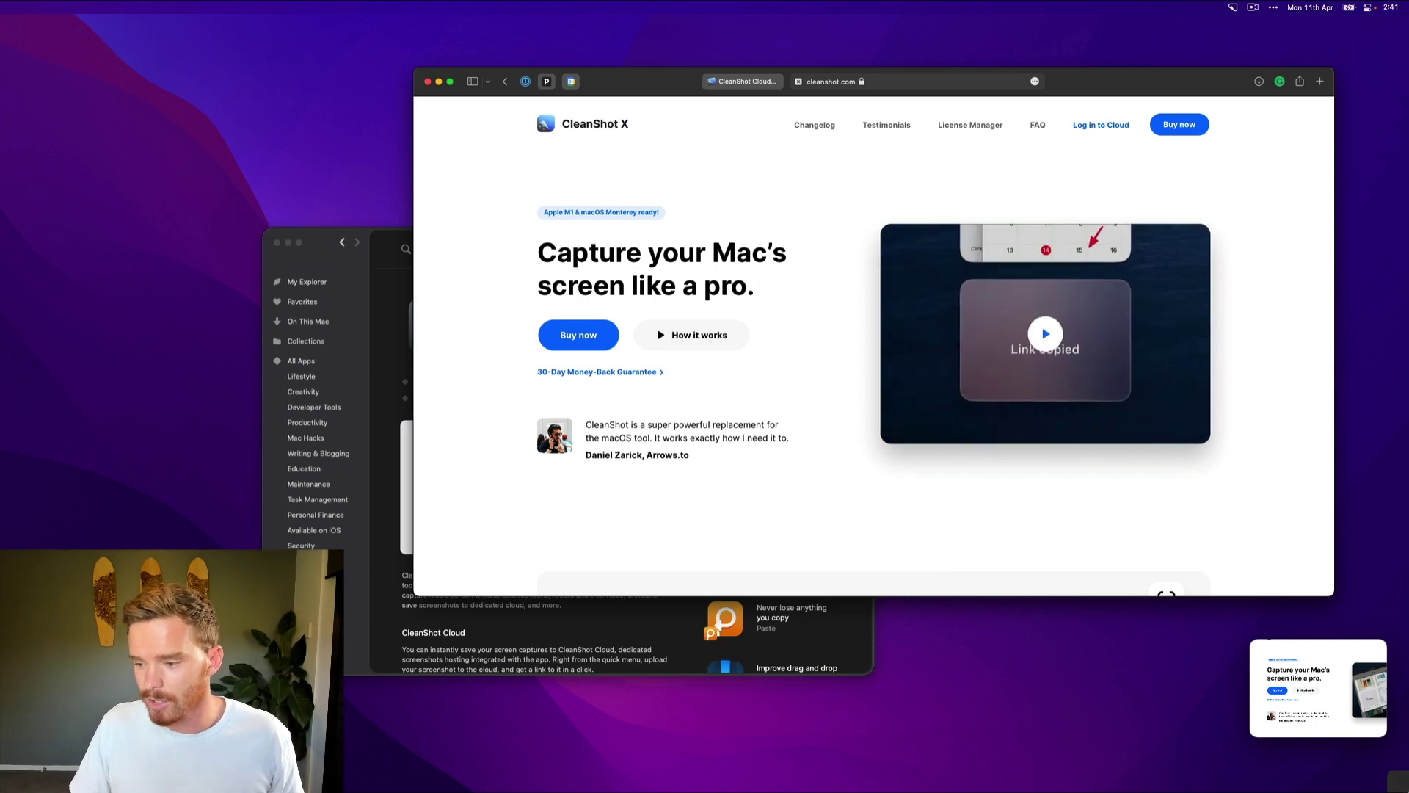
# Paste the recognized heading into a new Quick Note, then close the note.
pyautogui.click(1398, 780)
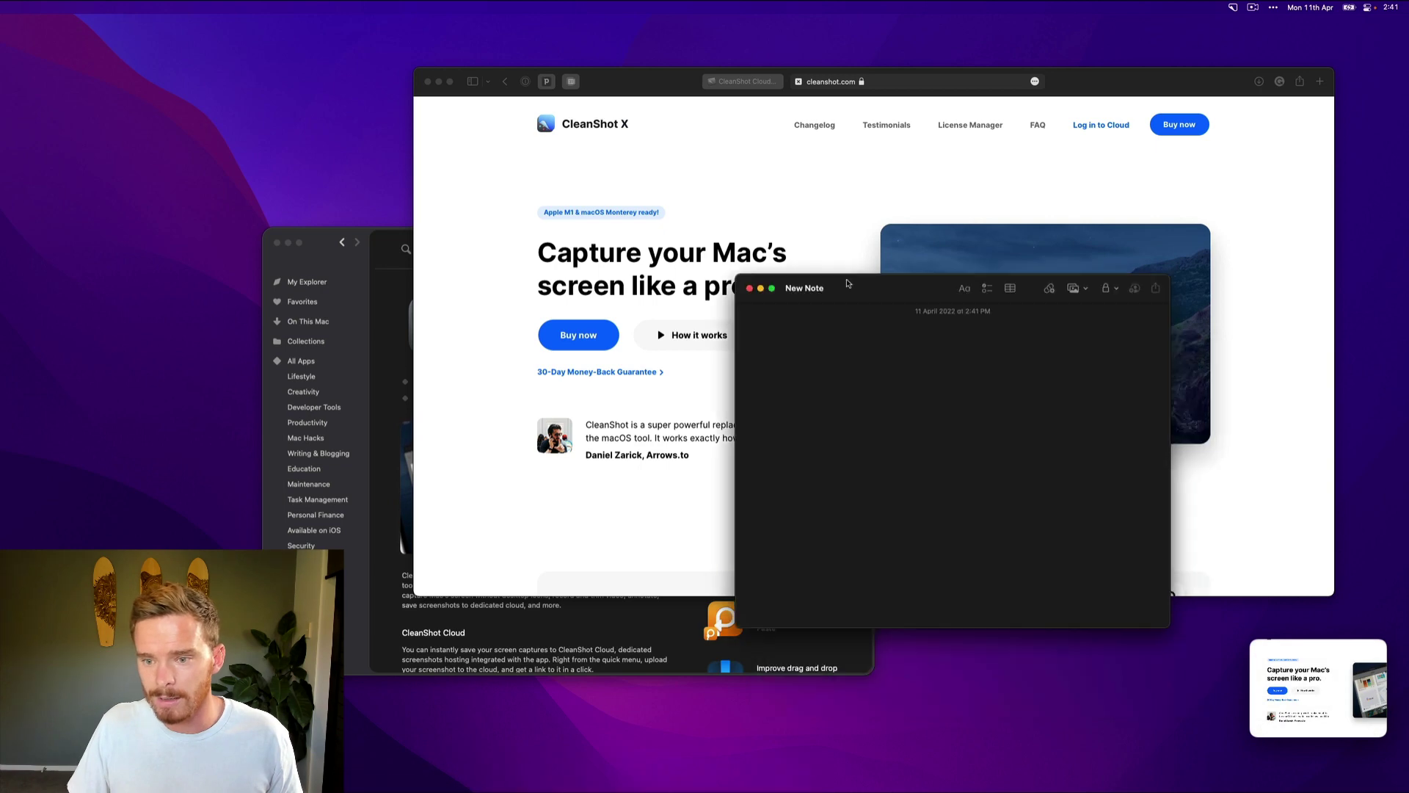
pyautogui.write("Capture your Mac's screen like a pro.")
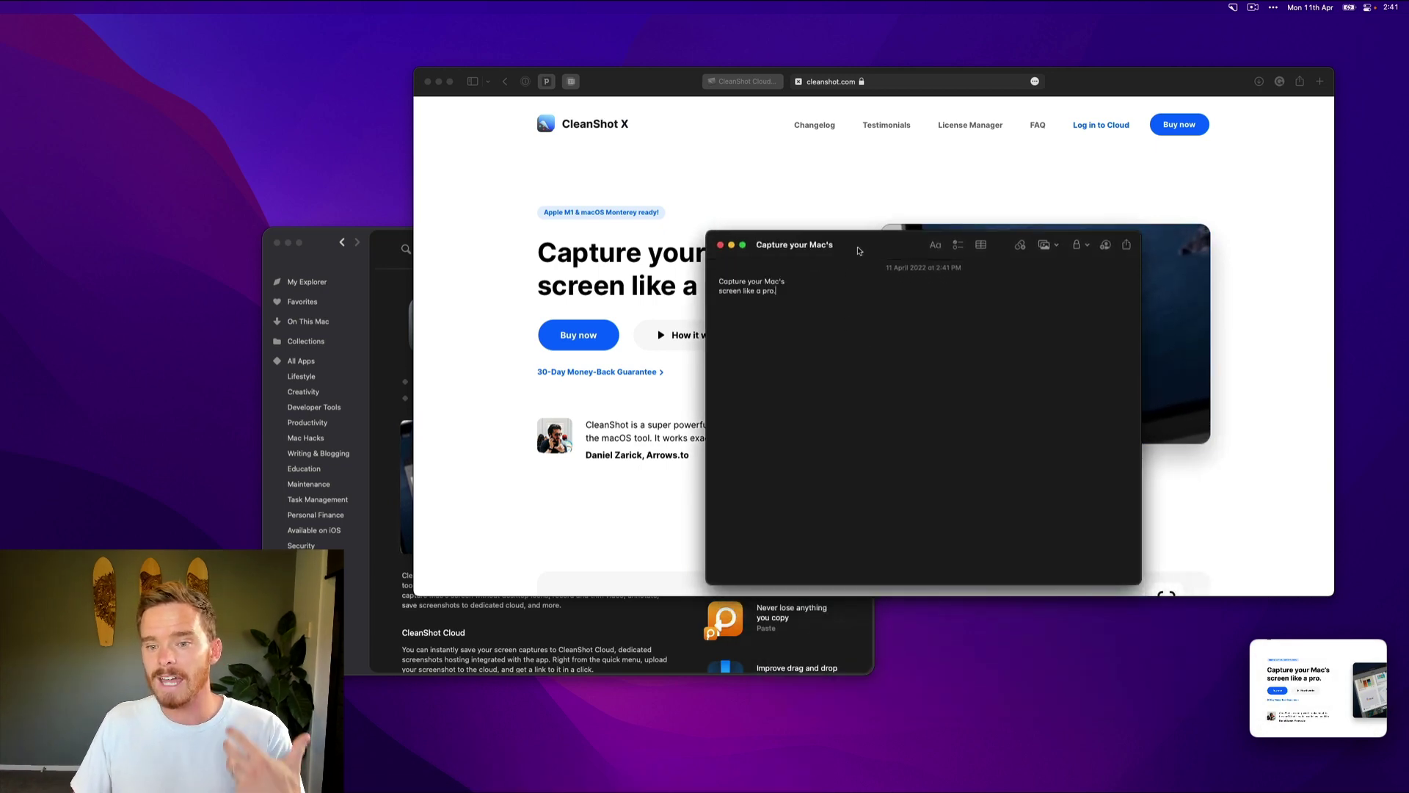
pyautogui.moveTo(859, 251); pyautogui.dragTo(922, 288)
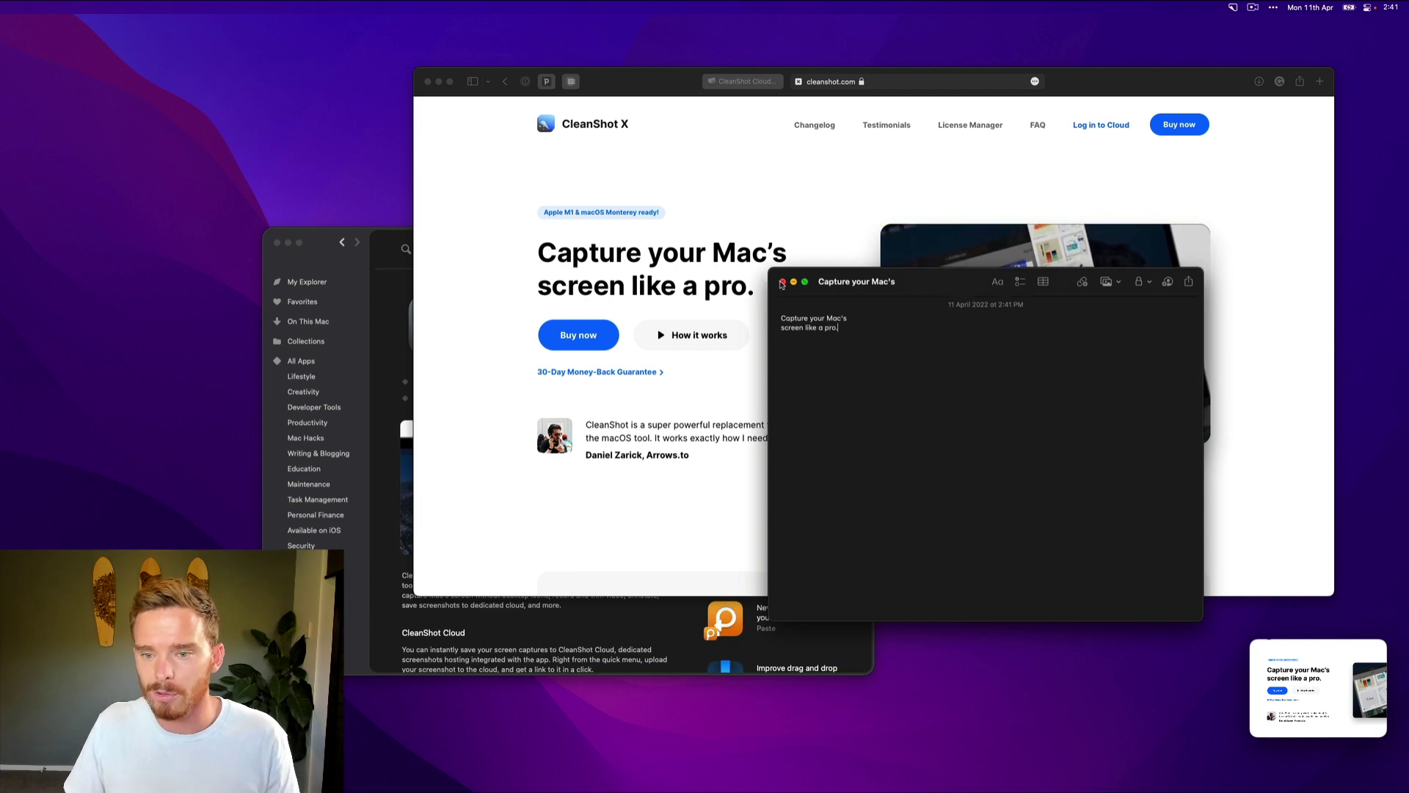
pyautogui.click(783, 282)
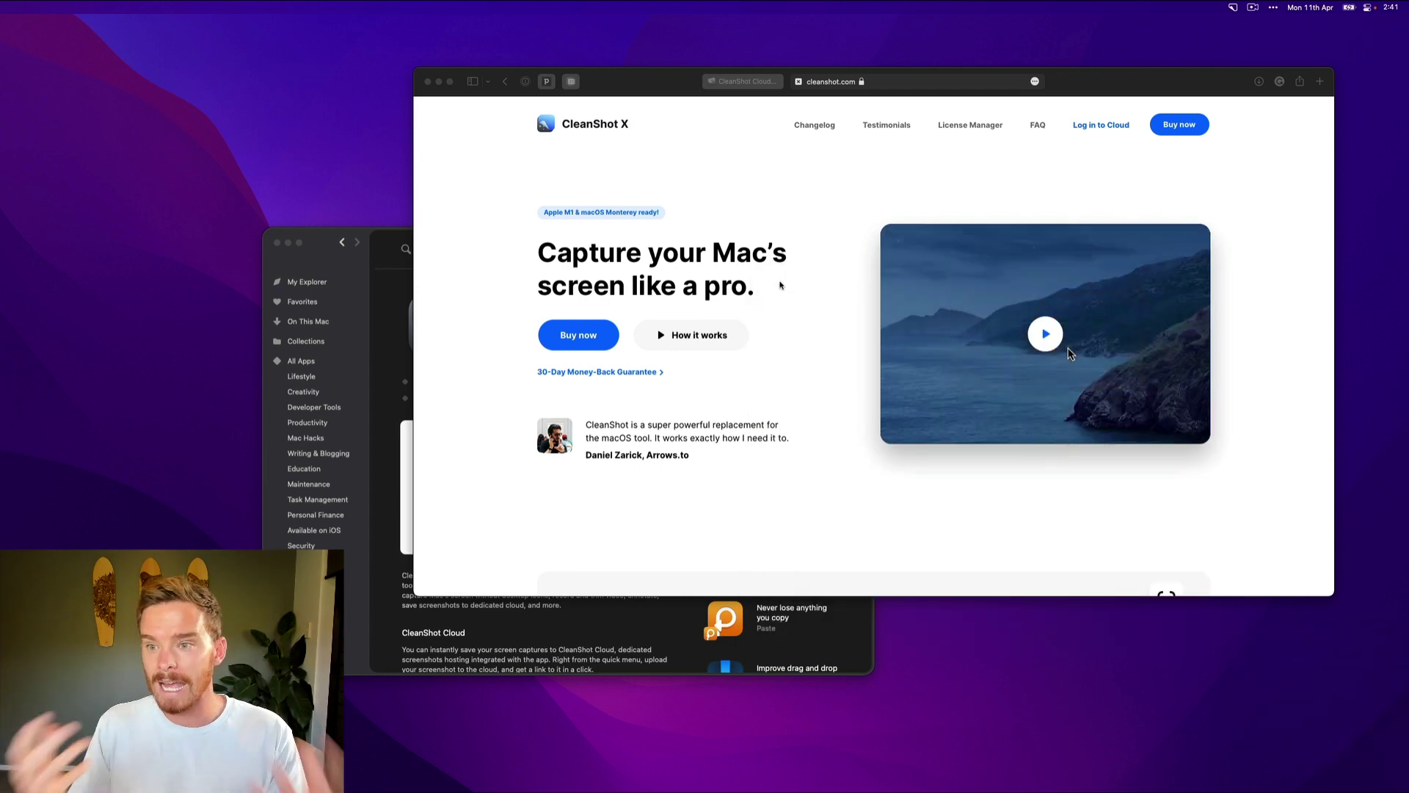
# Start Record Screen and select a 1819 × 1081 area around the cleanshot.com demo video.
pyautogui.click(1228, 8)
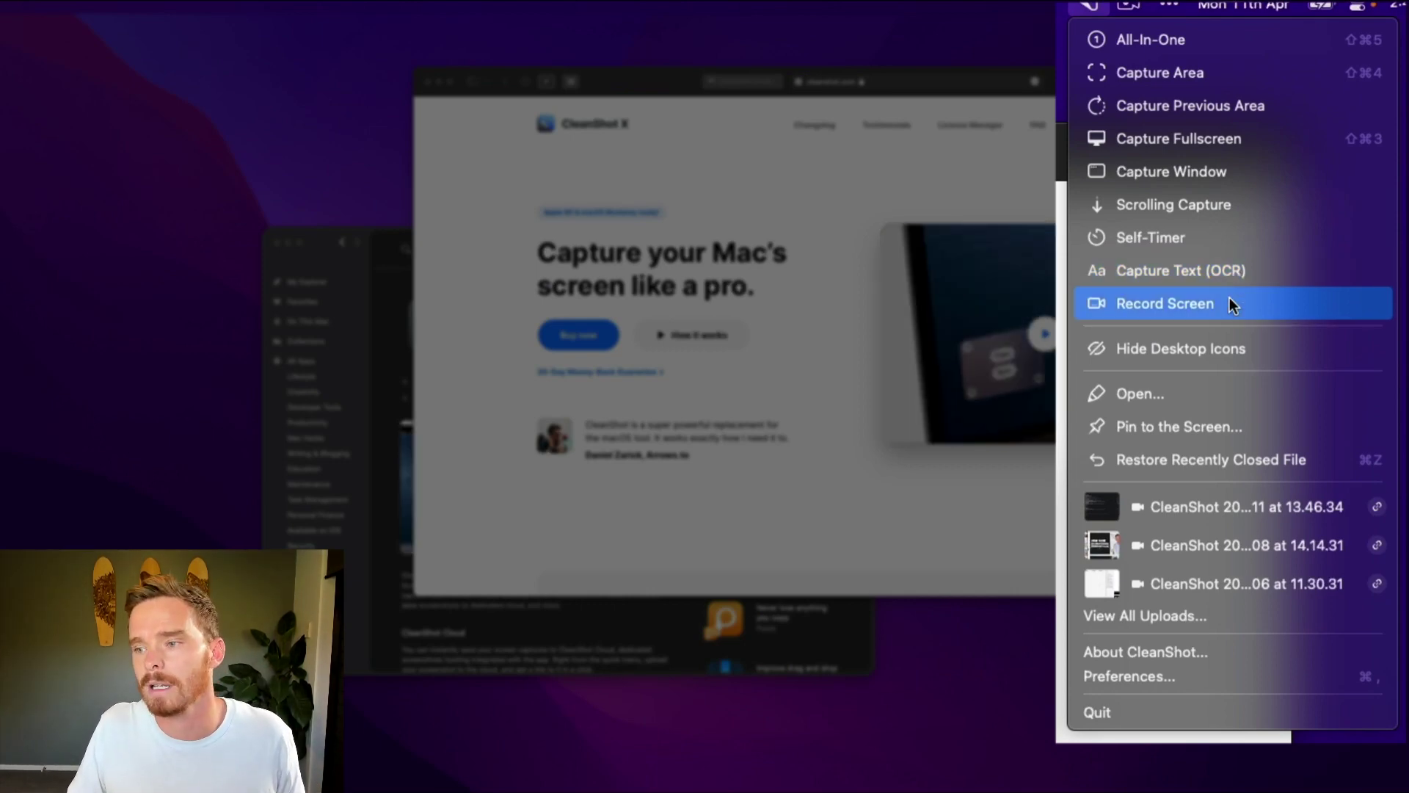
pyautogui.click(1174, 303)
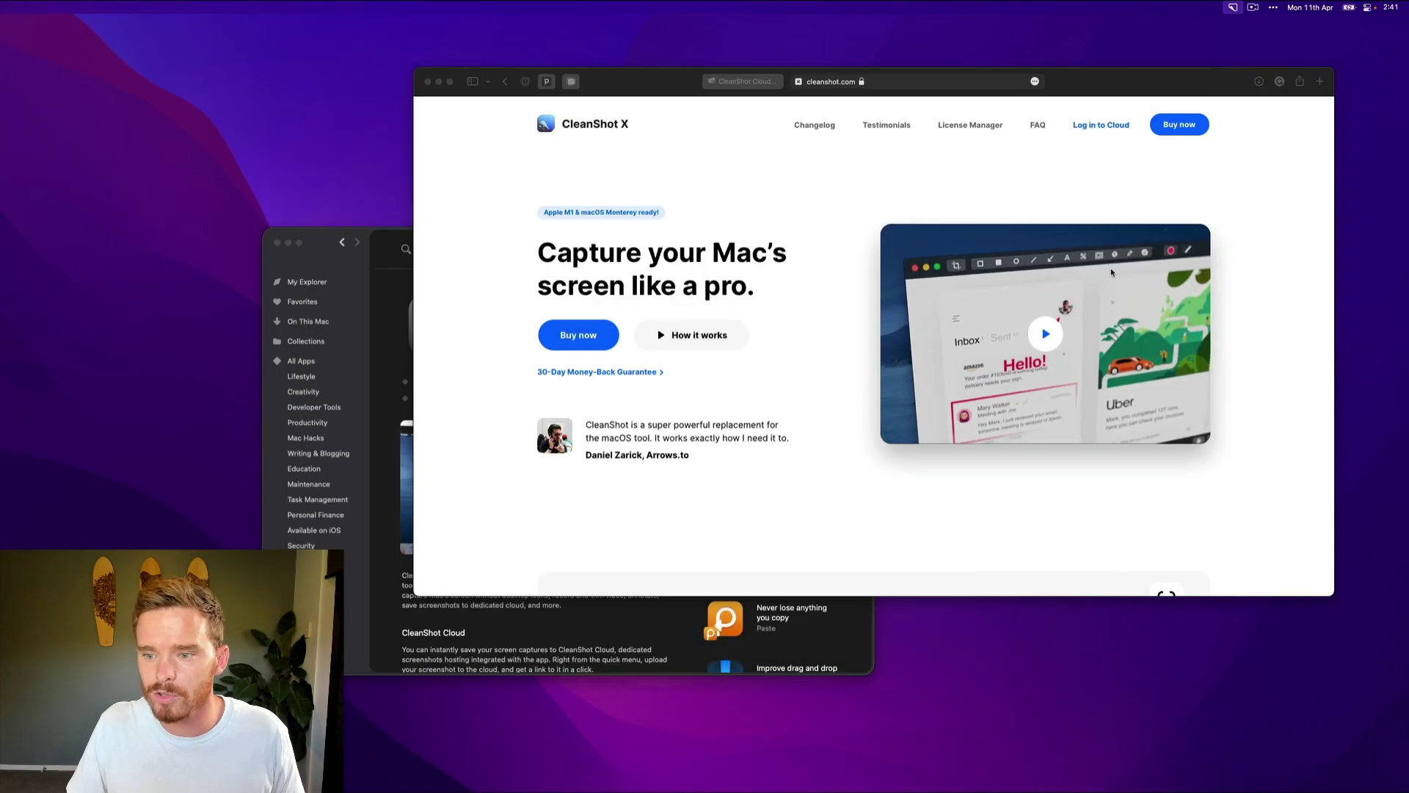
pyautogui.moveTo(366, 43); pyautogui.dragTo(1363, 633)
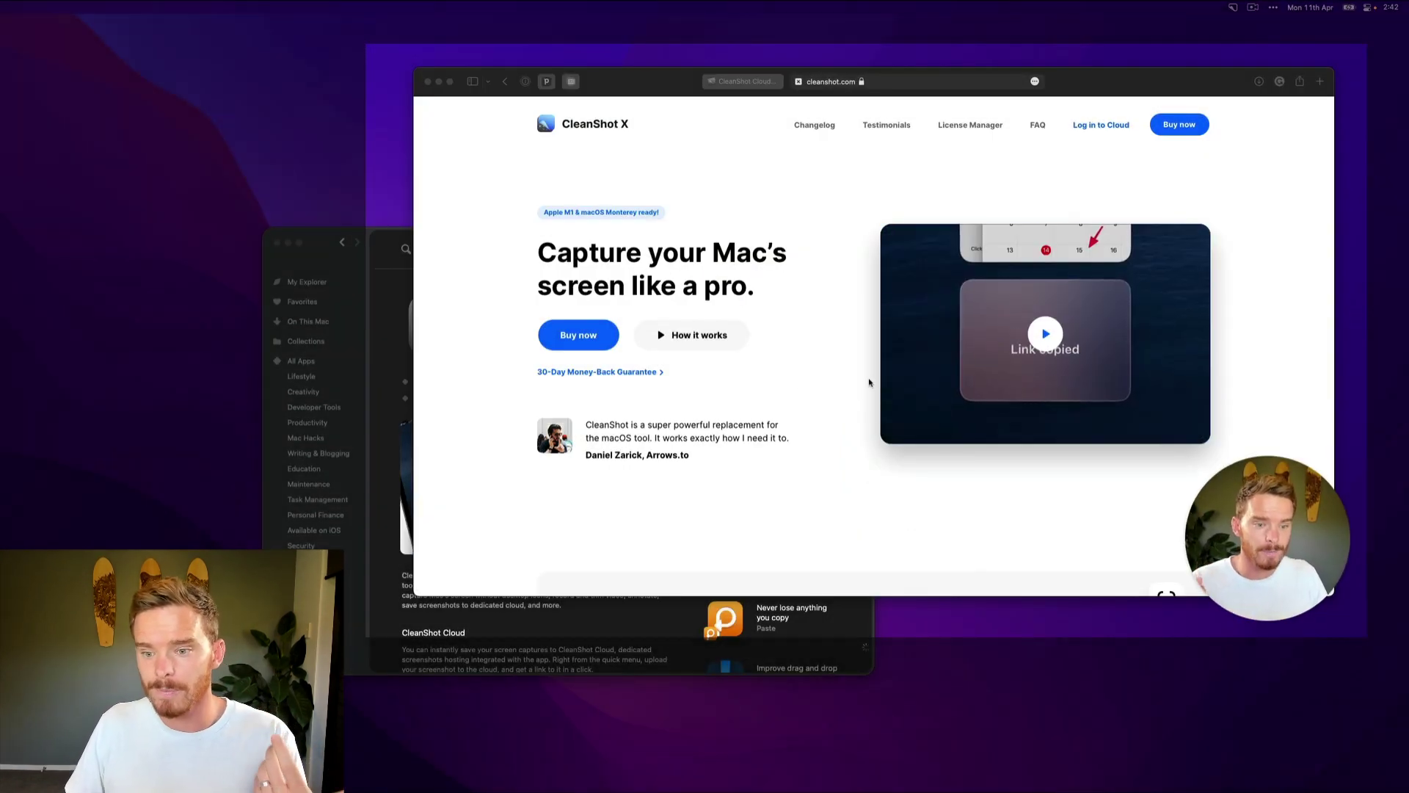
# Record the framed cleanshot.com area for about 18 seconds, resuming once, then stop to upload.
pyautogui.press('super+shift+5')
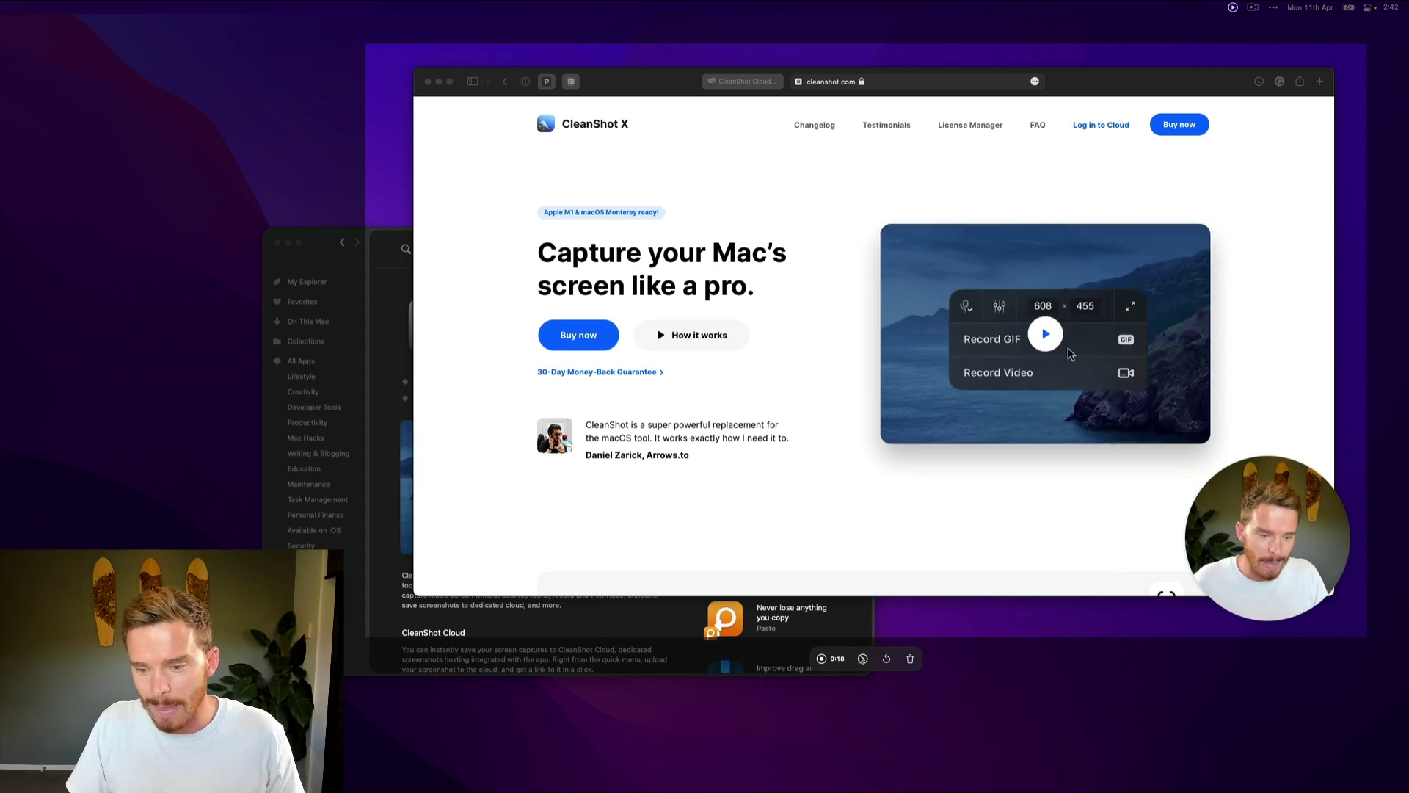
pyautogui.click(864, 659)
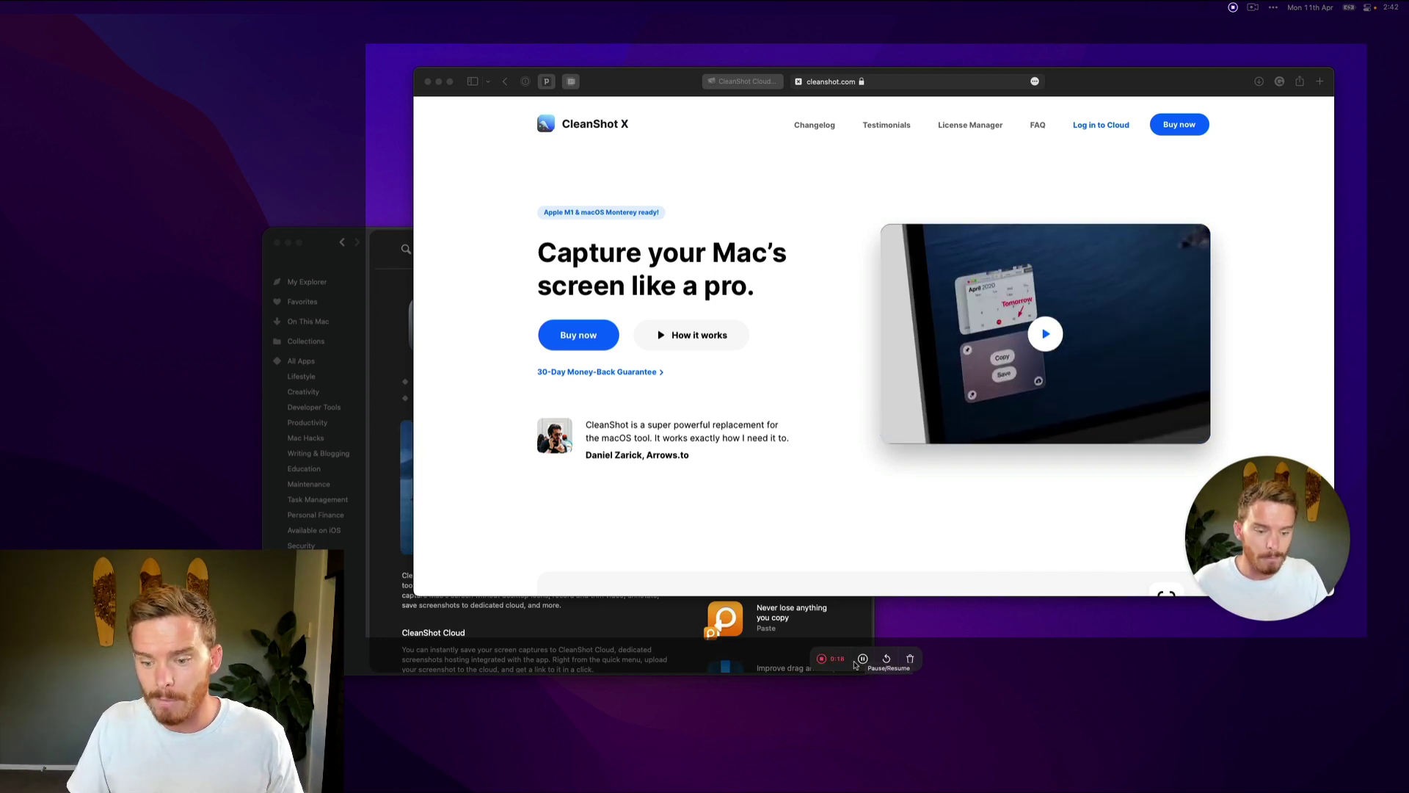
pyautogui.click(821, 658)
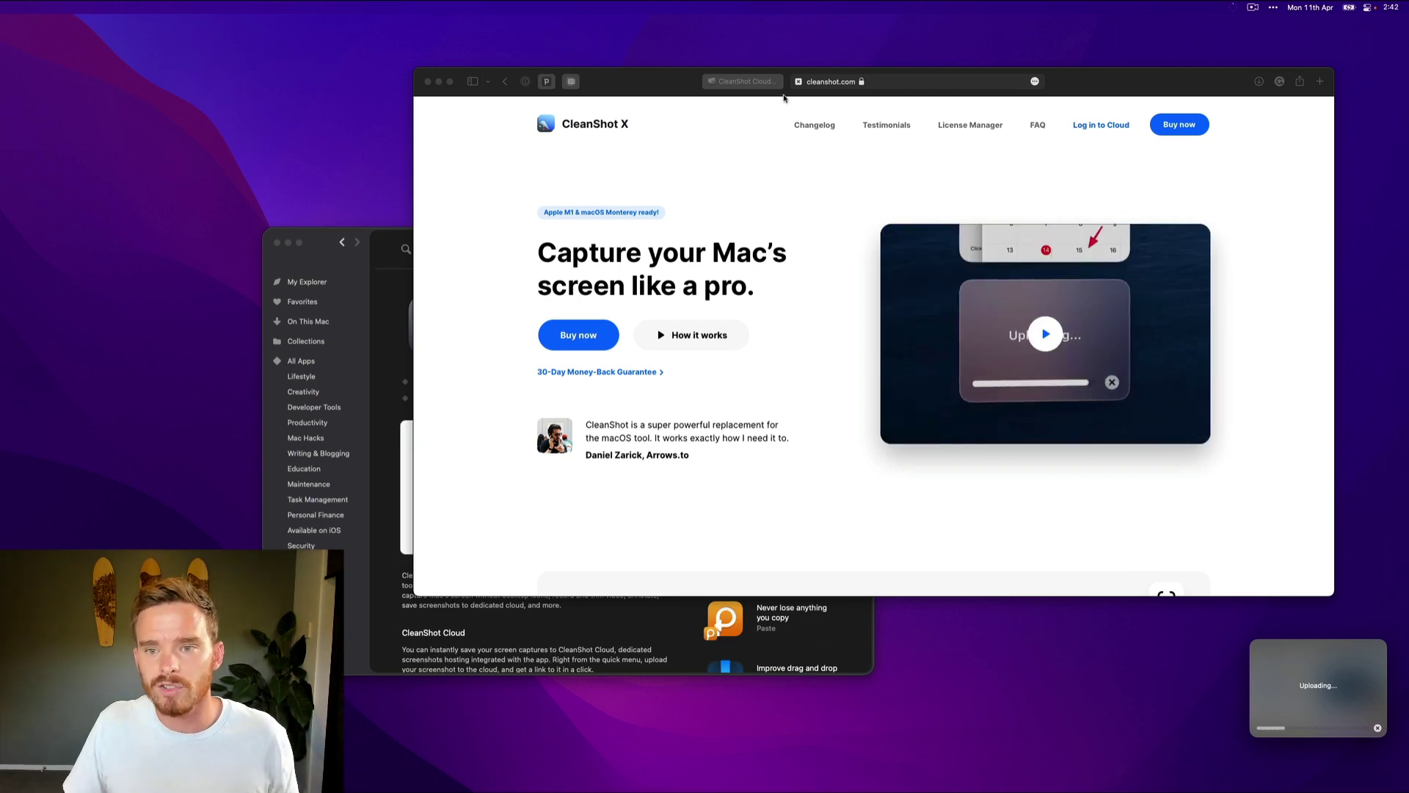
# Show the CleanShot Cloud All media library in Safari, scrolled back to the top.
pyautogui.click(749, 83)
pyautogui.click(749, 83)
pyautogui.scroll(-5, 888, 330)
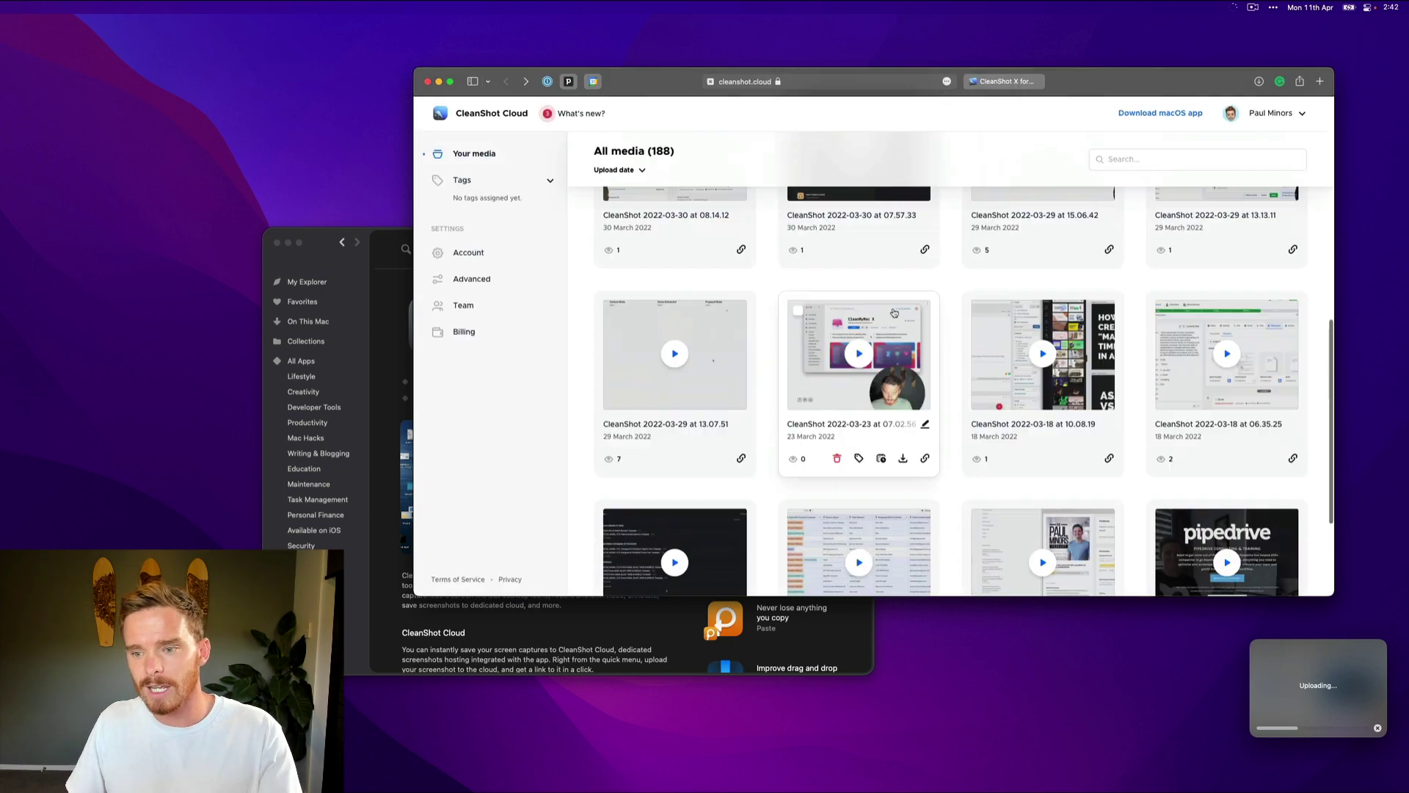
pyautogui.scroll(4, 889, 332)
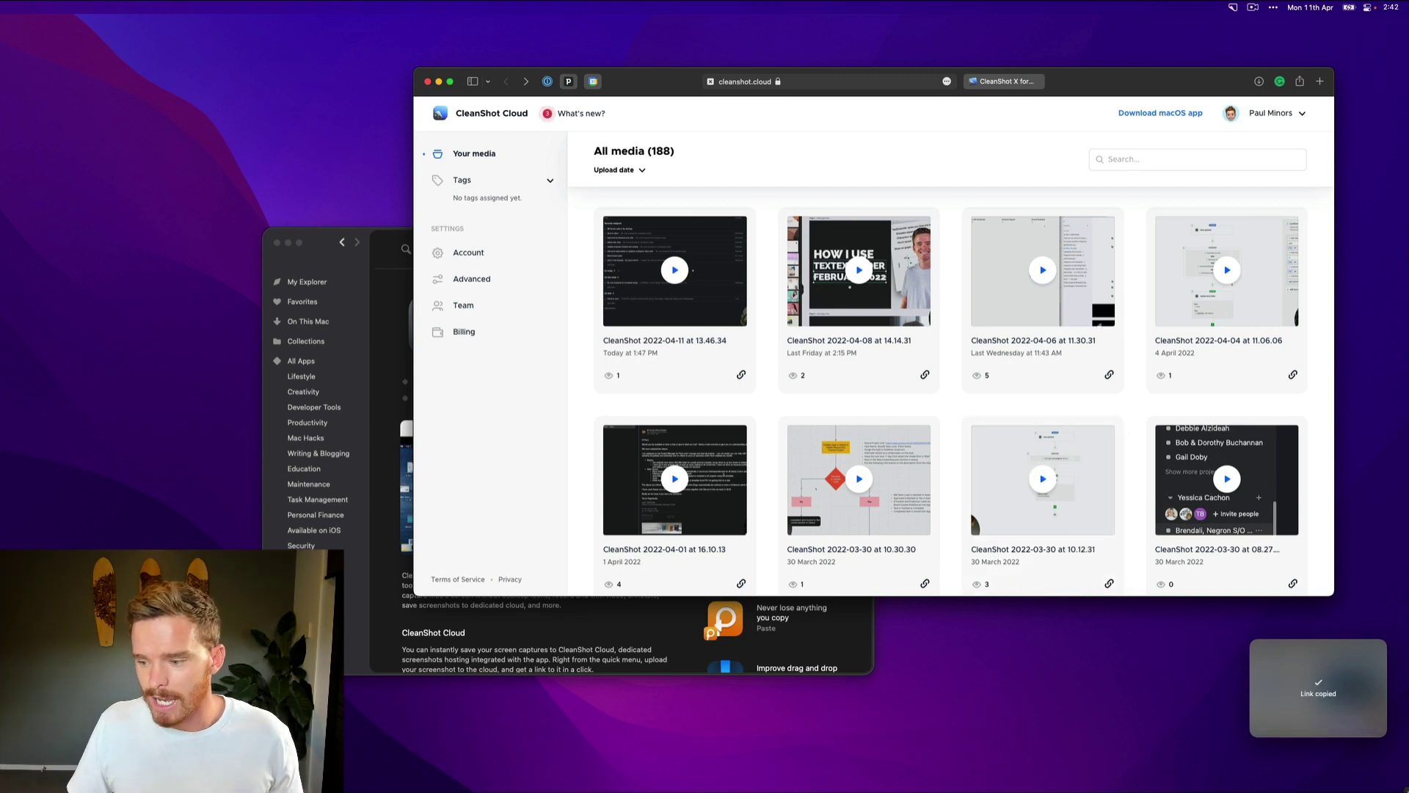
# Paste the recording's Cloud share link into a new quick note and move the note up-left.
pyautogui.click(1399, 784)
pyautogui.write('https://cloud.paulm.in/tszdrD')
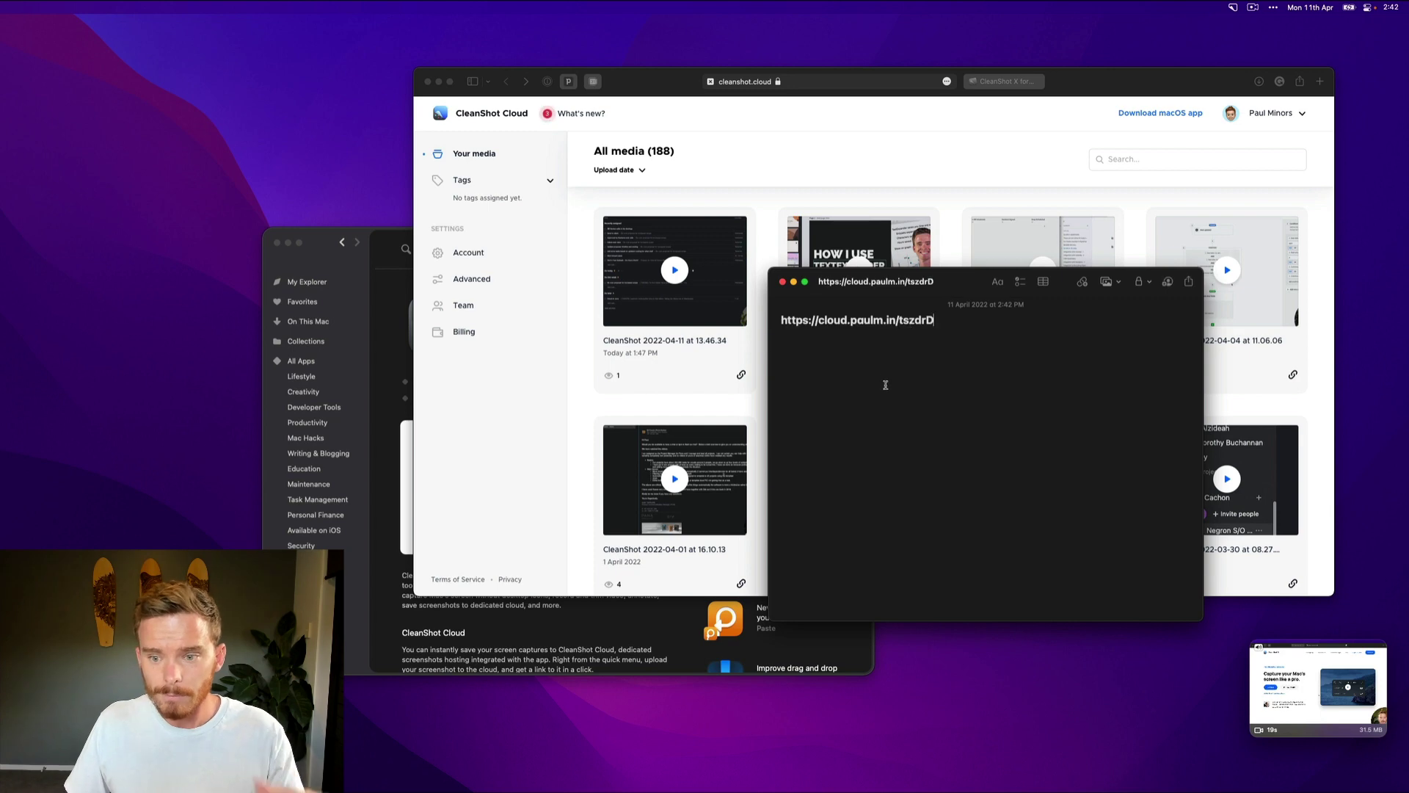
pyautogui.moveTo(968, 291); pyautogui.dragTo(862, 244)
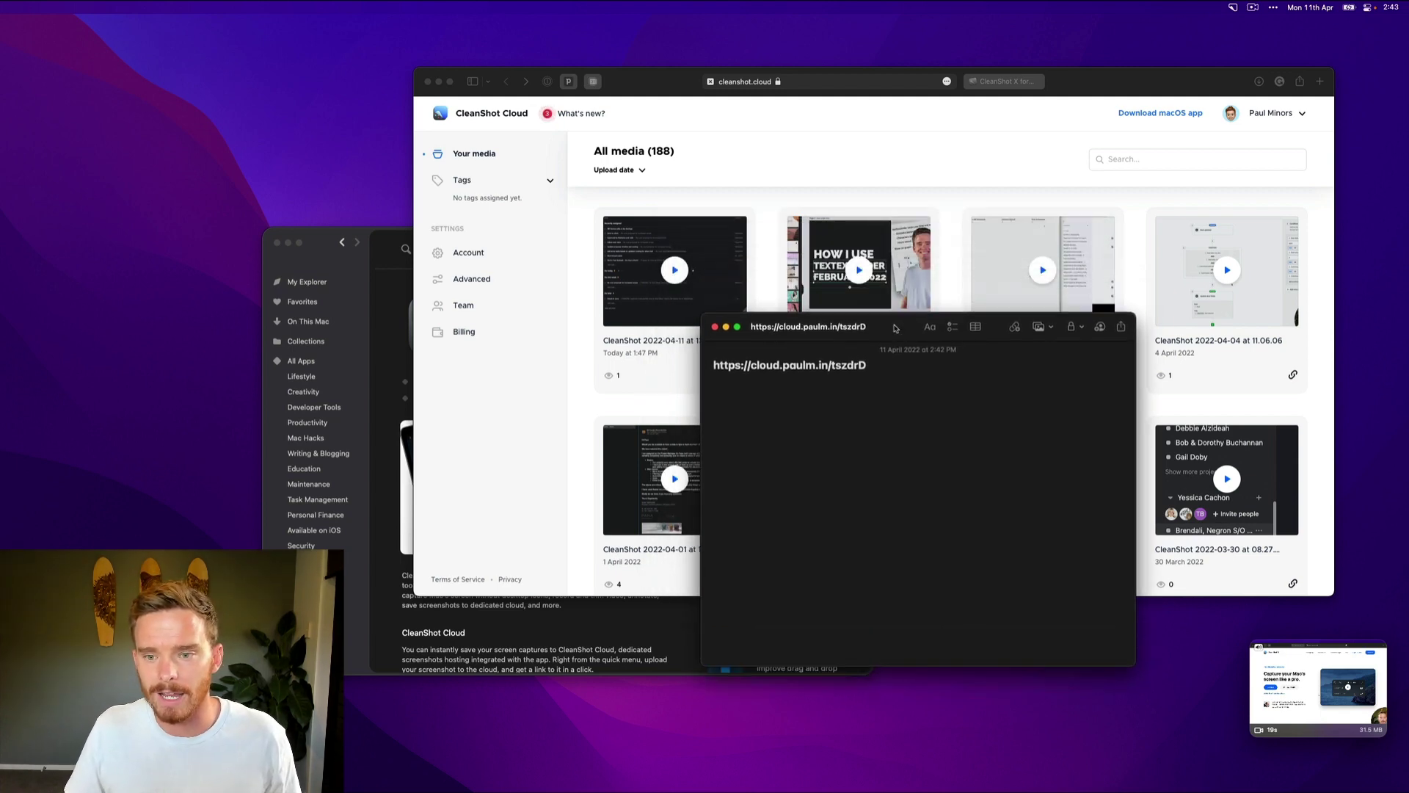
# Rename the newest cloud recording to 'CleanShot Demo'.
pyautogui.click(1019, 461)
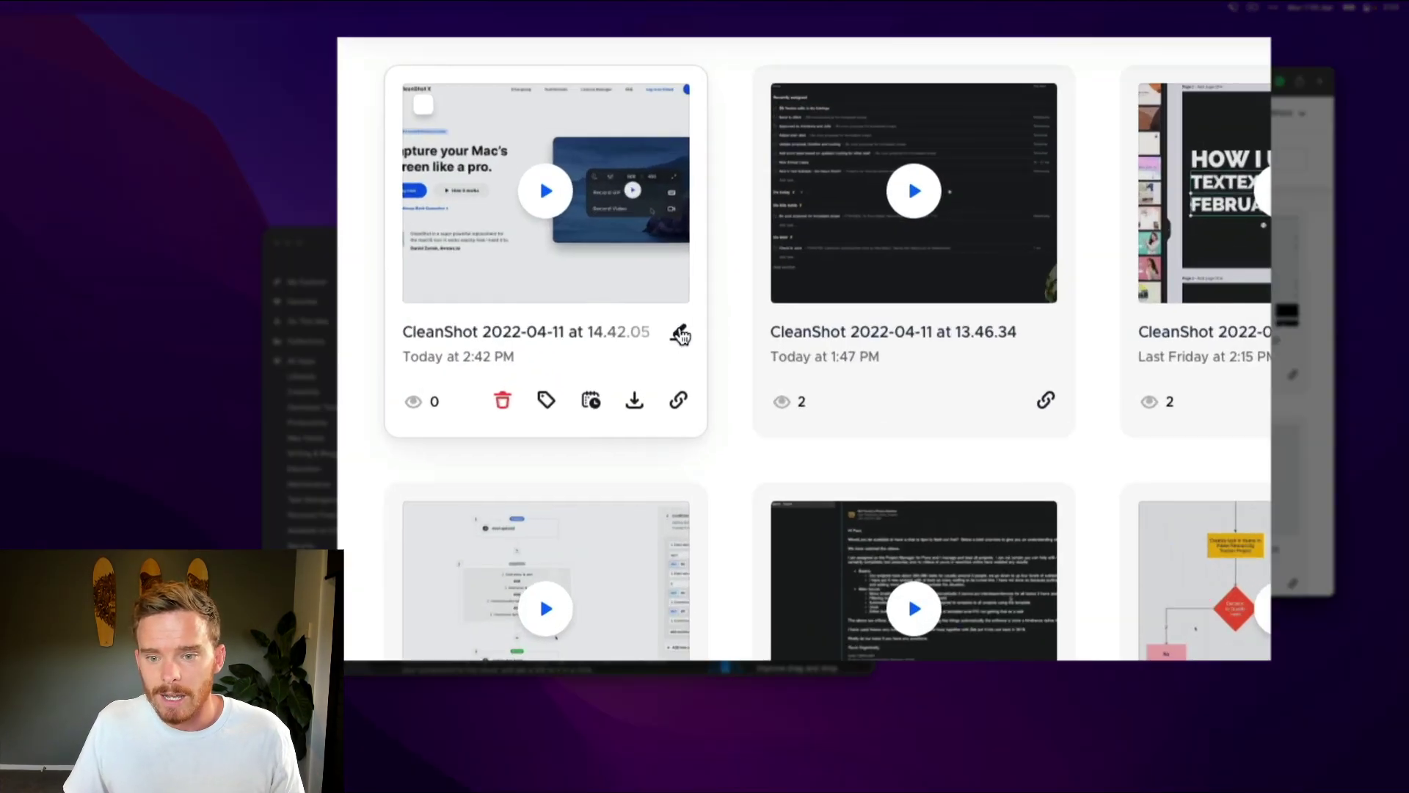
pyautogui.click(741, 341)
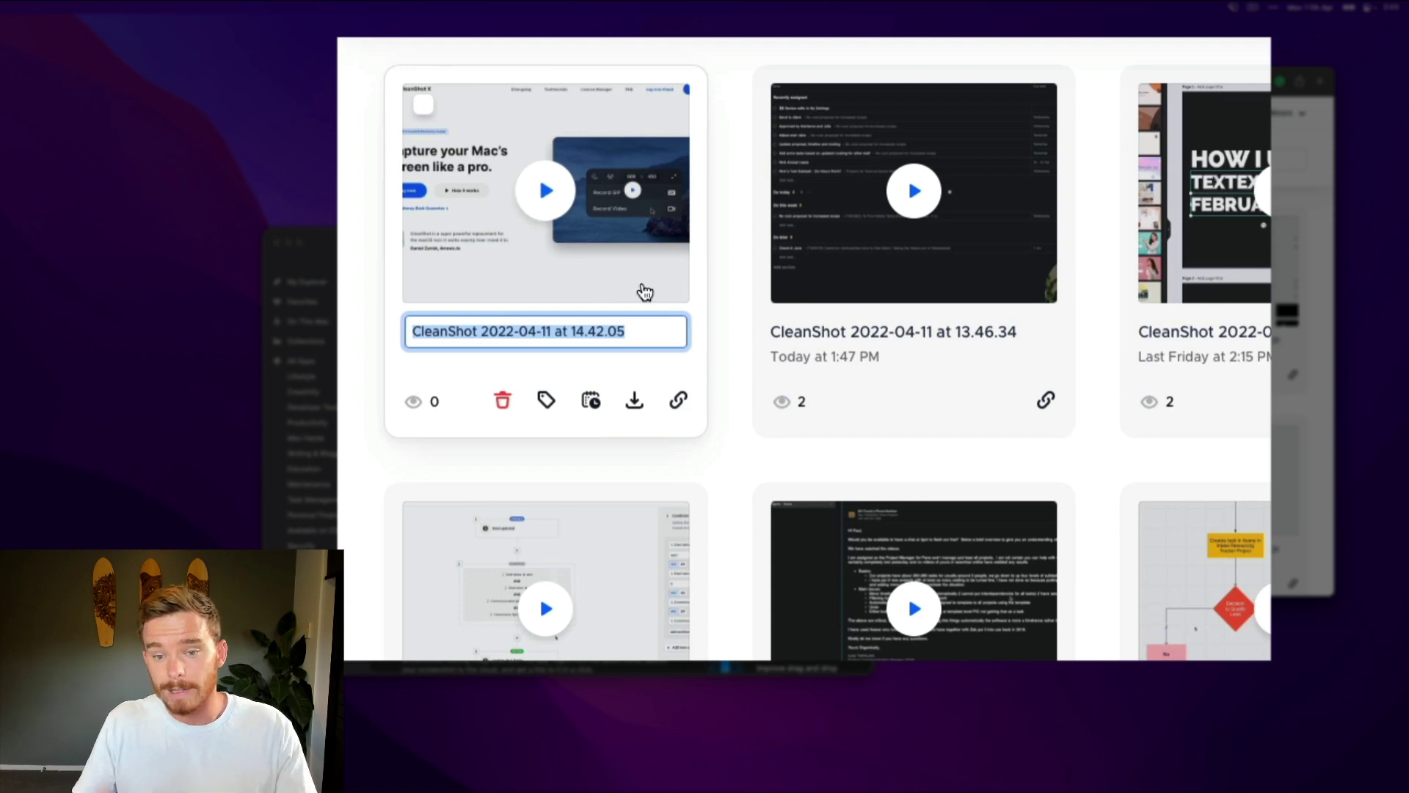
pyautogui.write('CleanShot Demo')
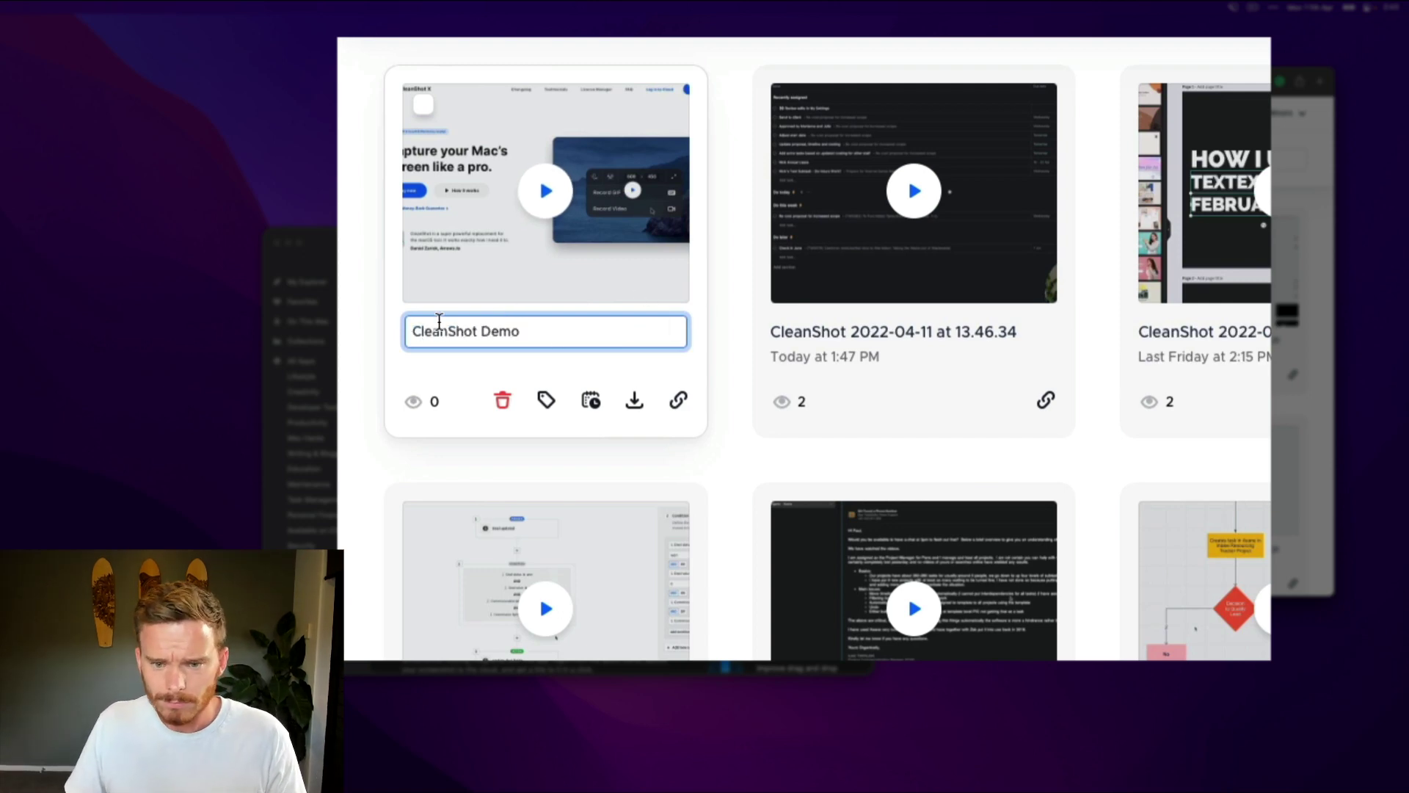
pyautogui.press('Return')
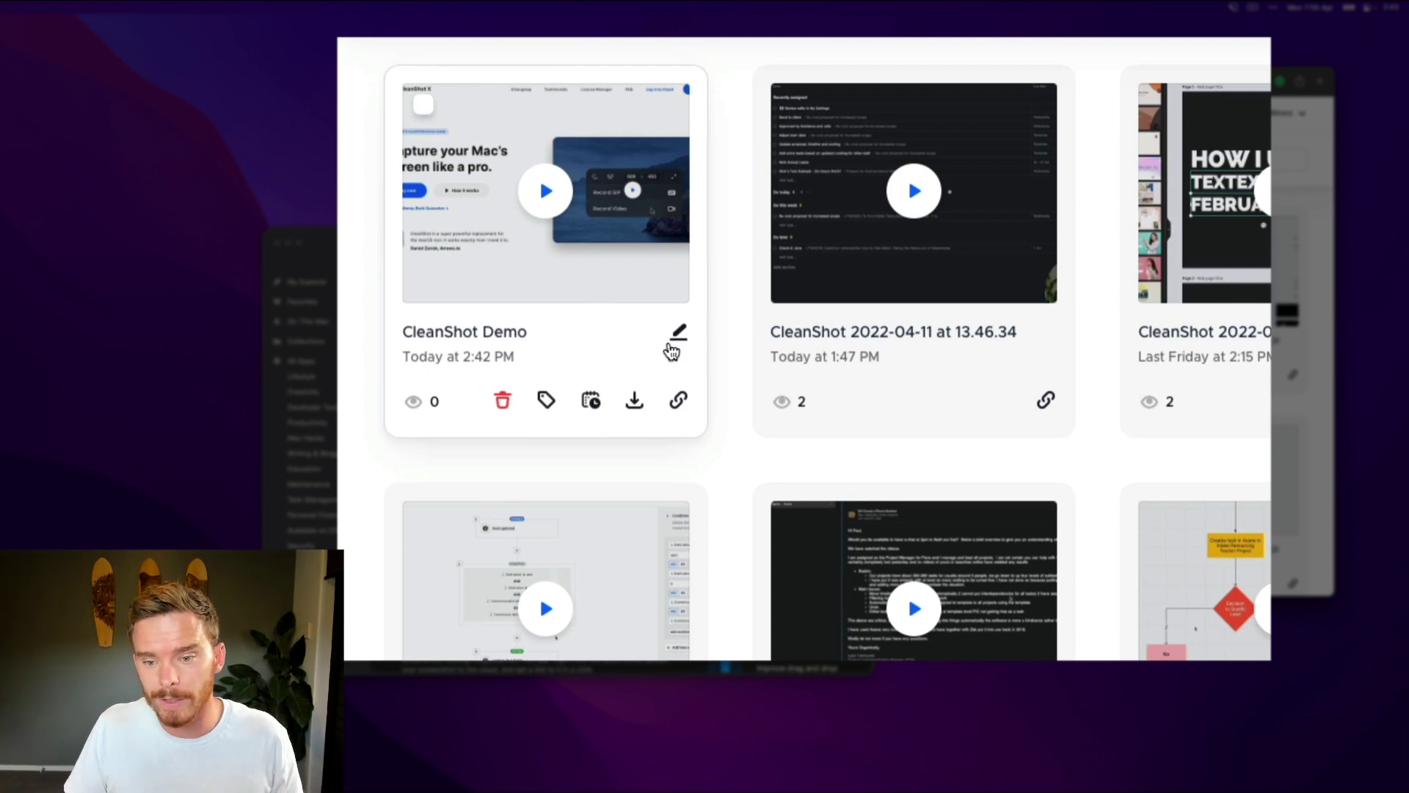
# Open the recording's tag assignment and close it without adding any tags.
pyautogui.click(547, 402)
pyautogui.click(834, 439)
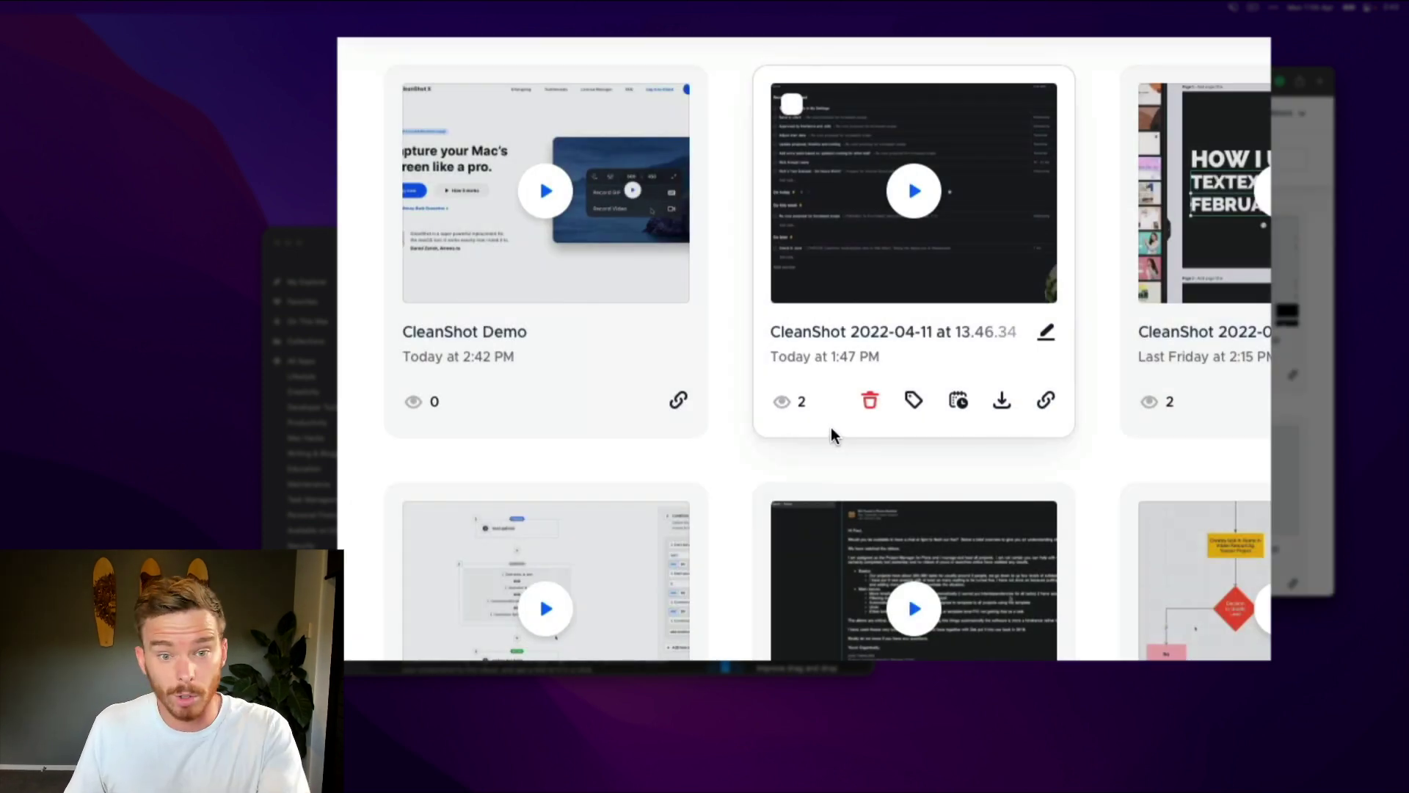
pyautogui.moveTo(658, 371)
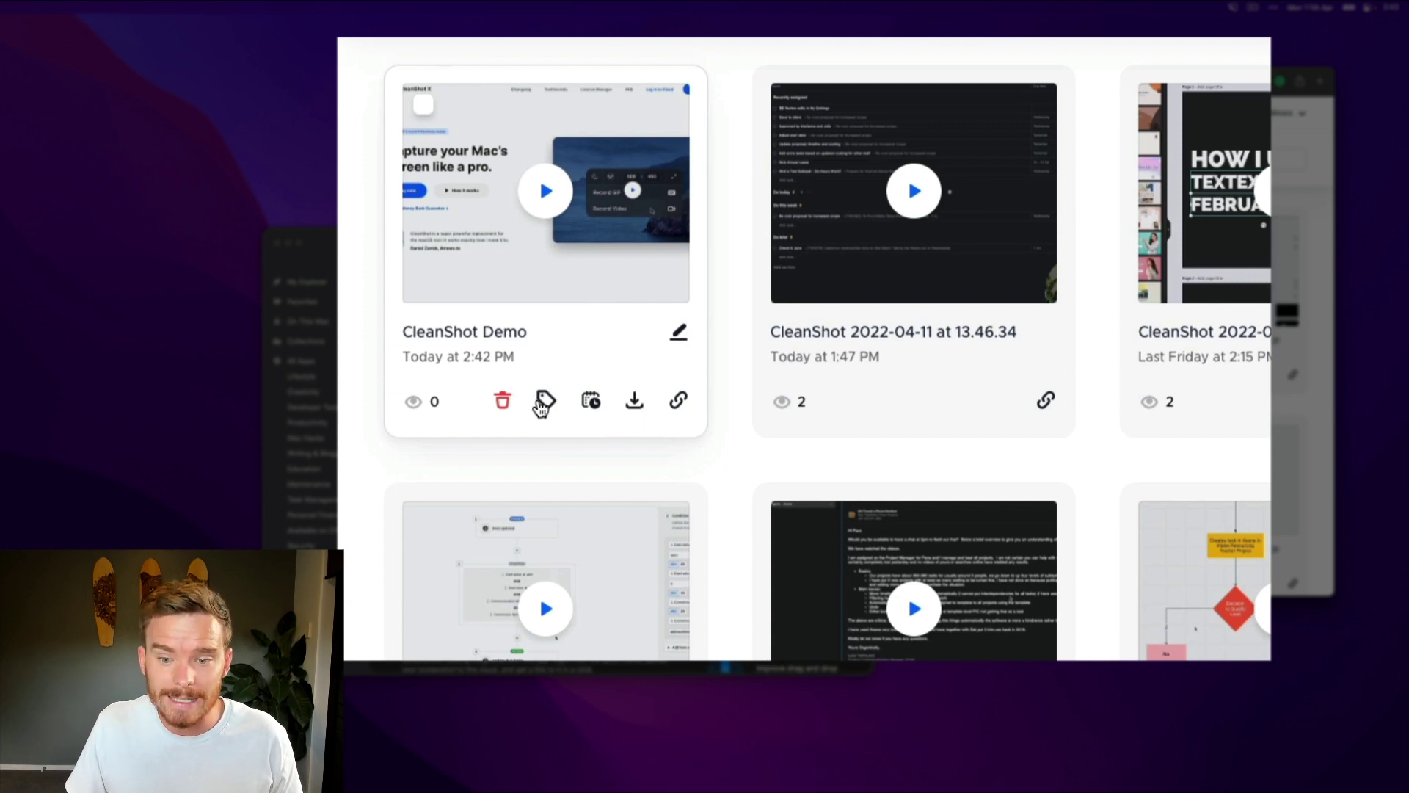
pyautogui.click(543, 402)
pyautogui.click(812, 446)
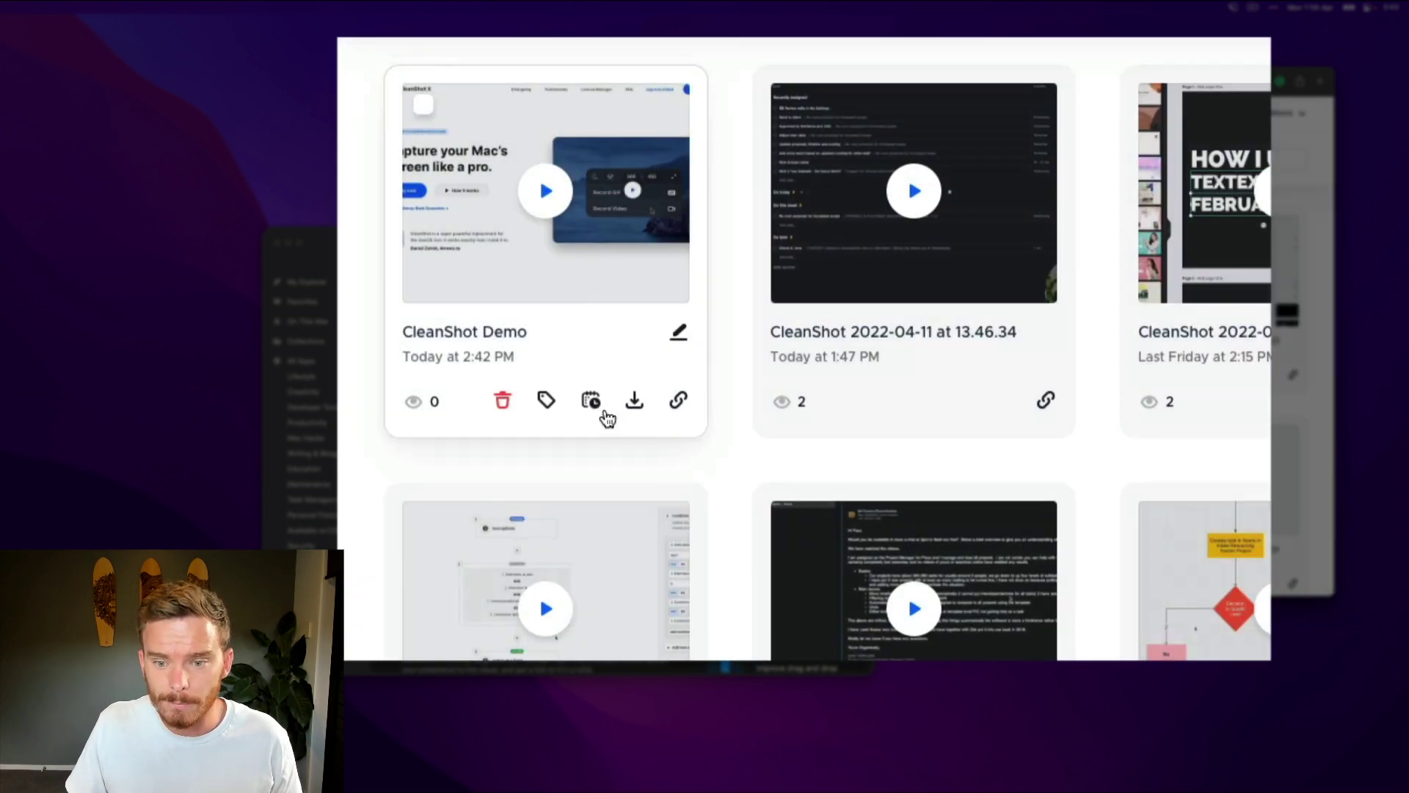
pyautogui.click(592, 408)
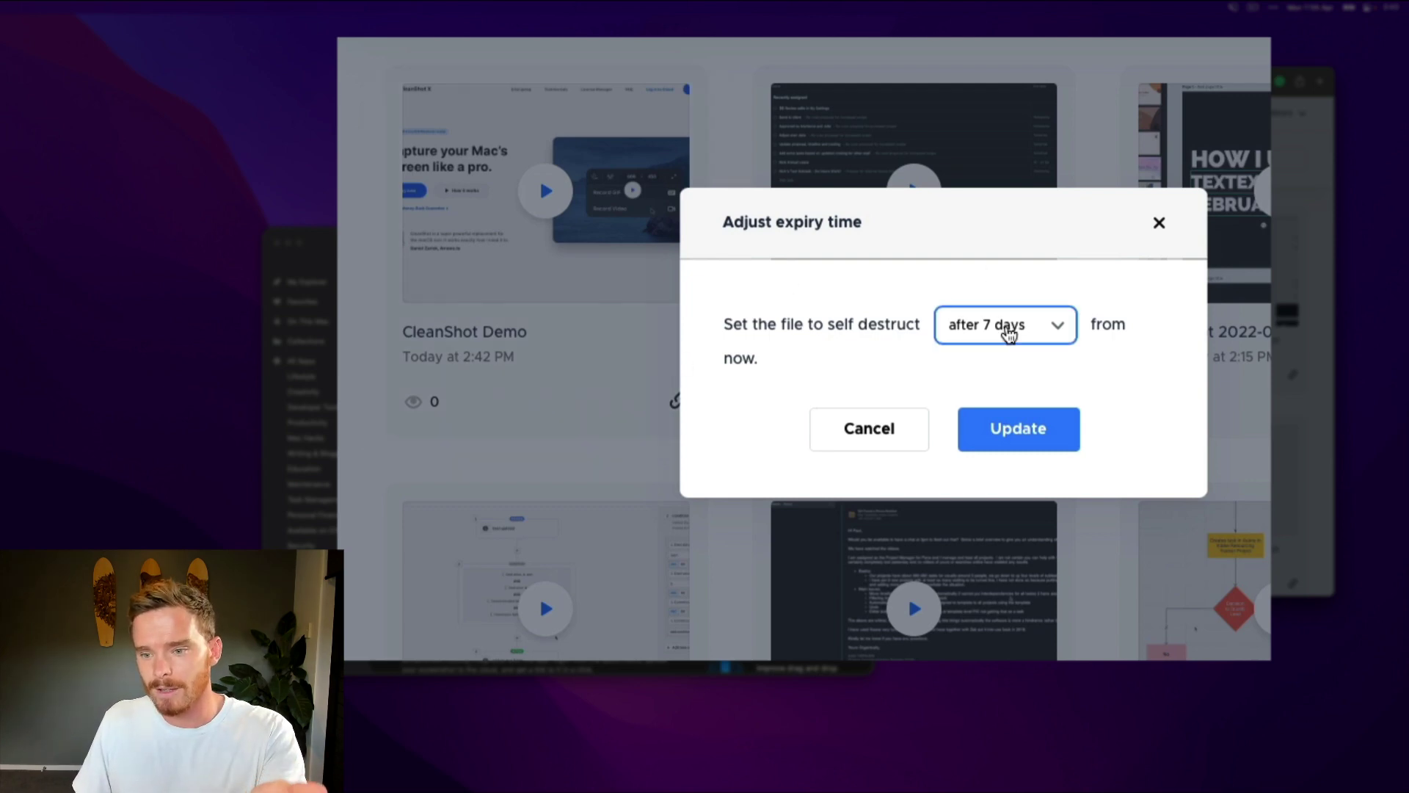
pyautogui.click(1010, 324)
pyautogui.click(1098, 377)
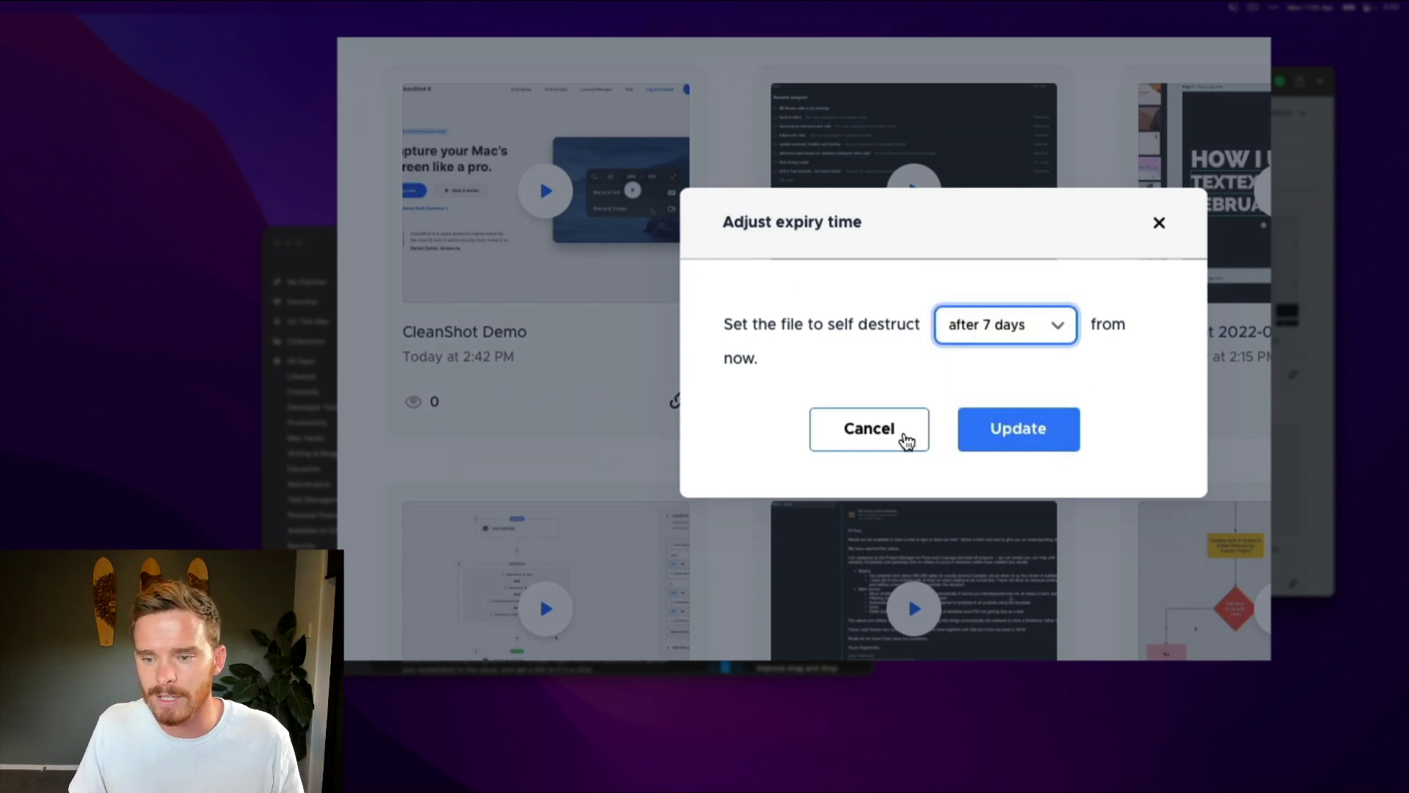
pyautogui.click(905, 441)
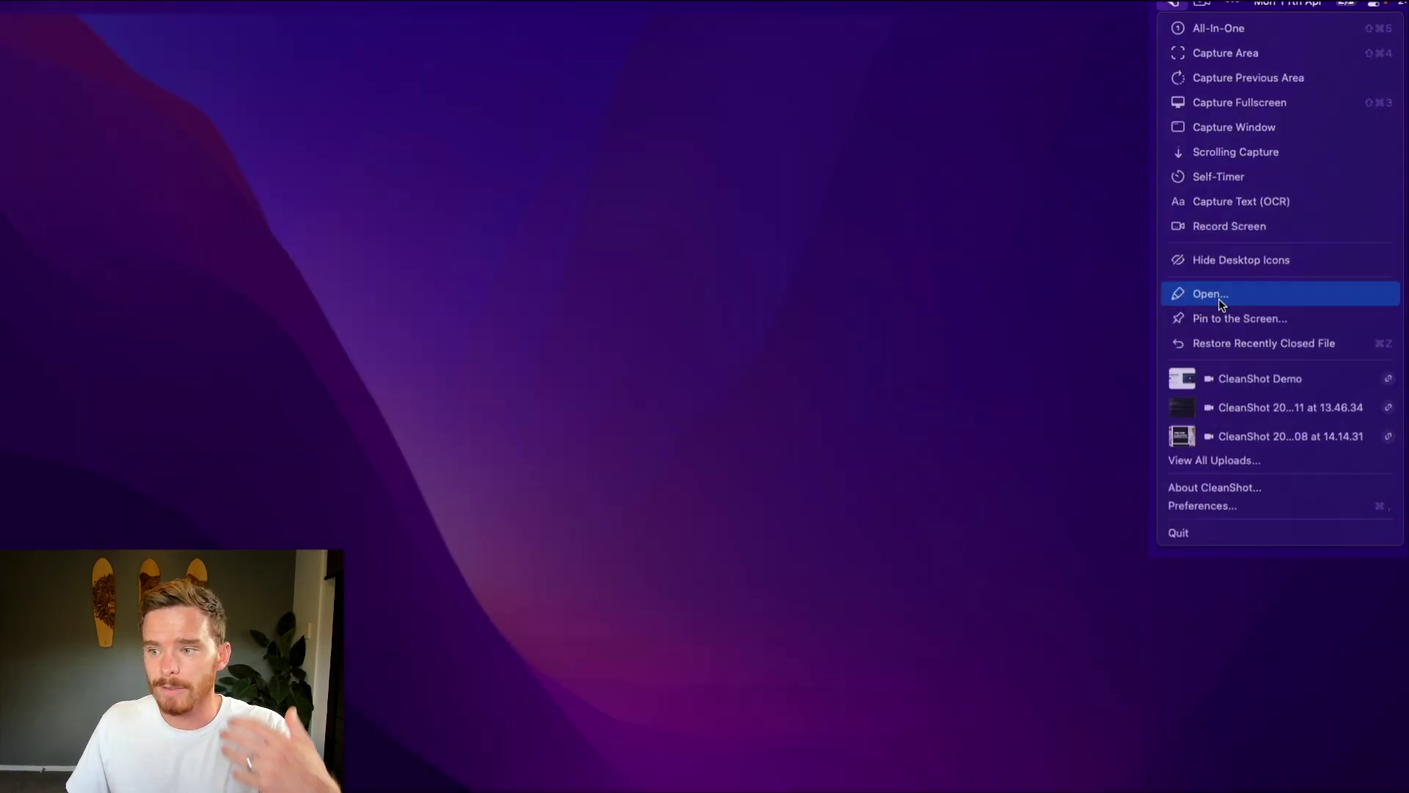
# Bring up CleanShot's Open file dialog, move it toward the centre, then cancel it.
pyautogui.click(1155, 399)
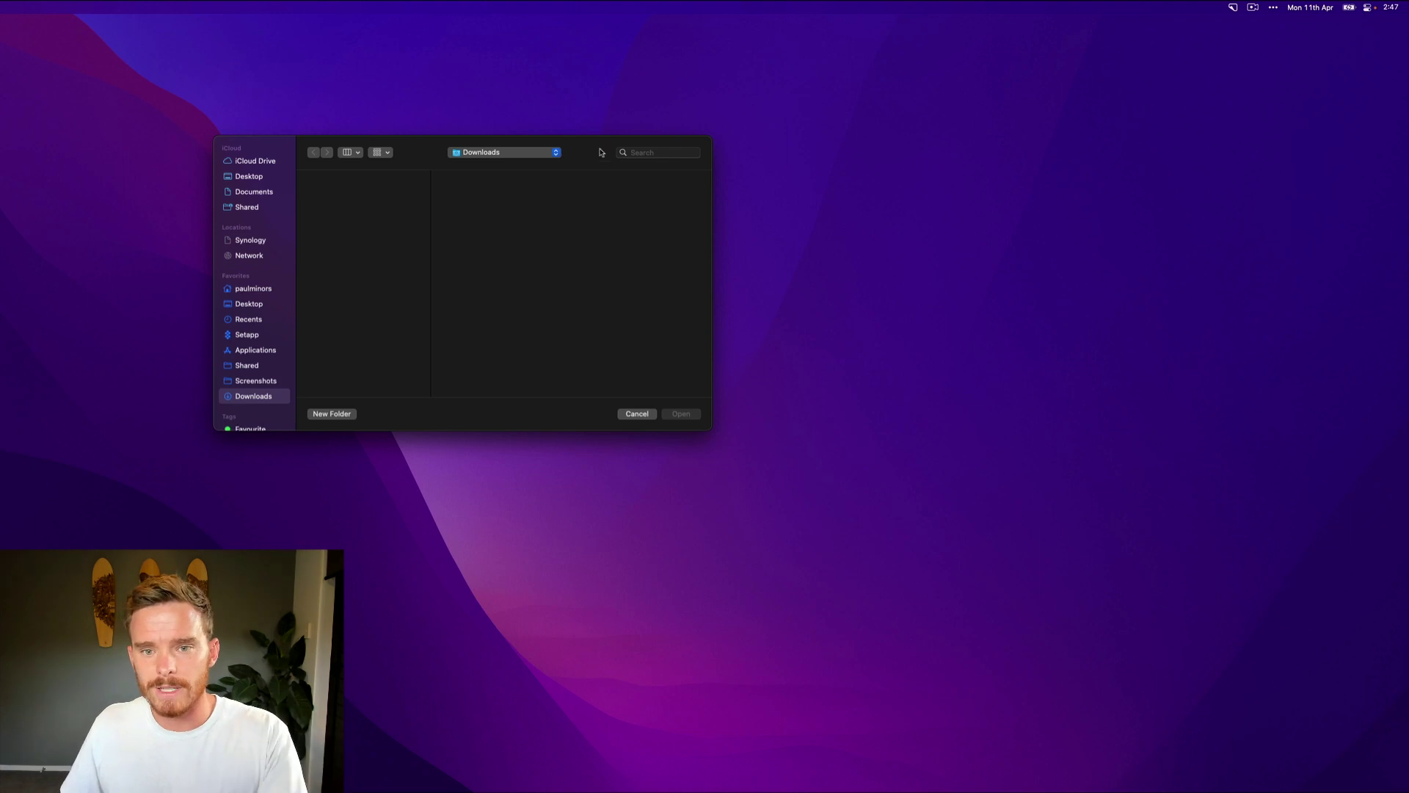
pyautogui.moveTo(602, 152); pyautogui.dragTo(859, 197)
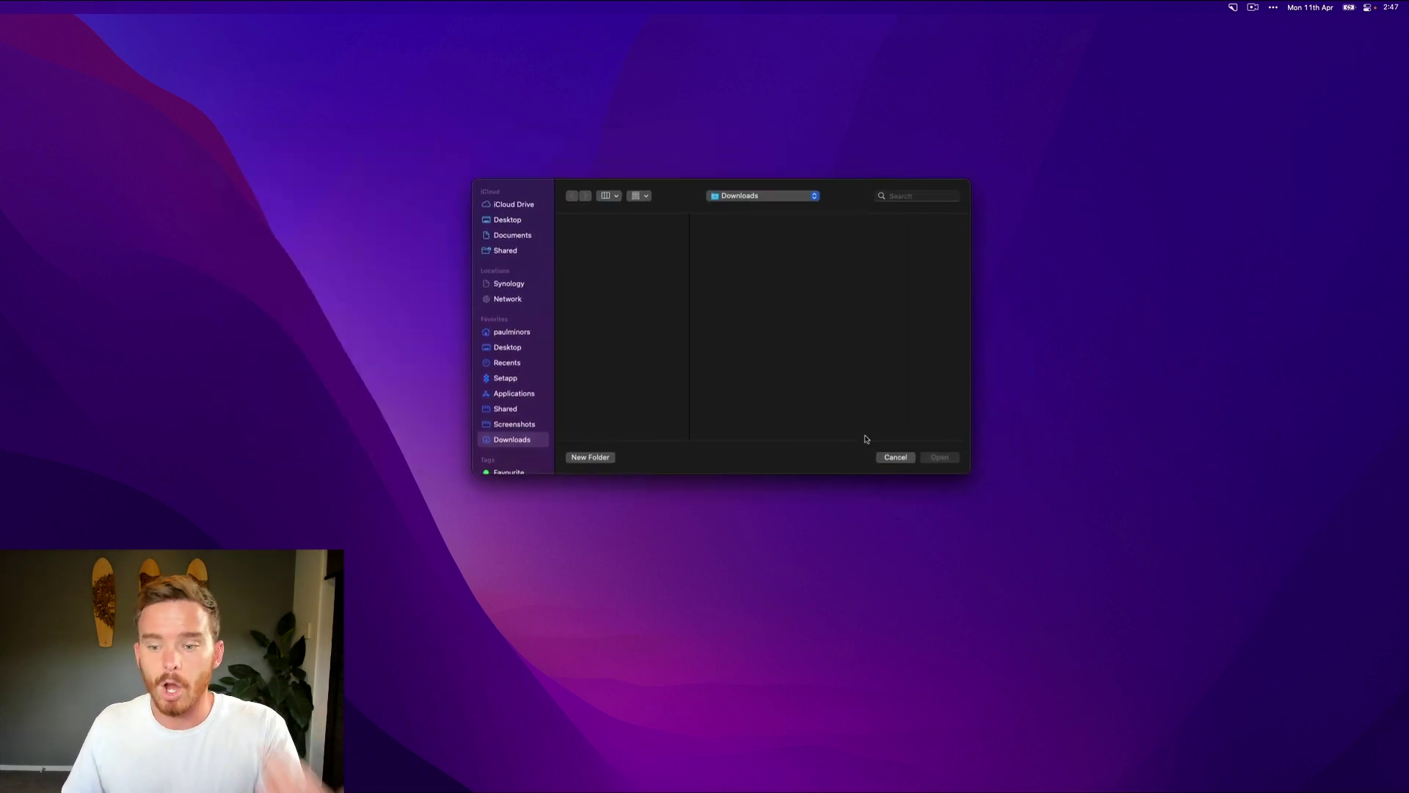
pyautogui.click(895, 457)
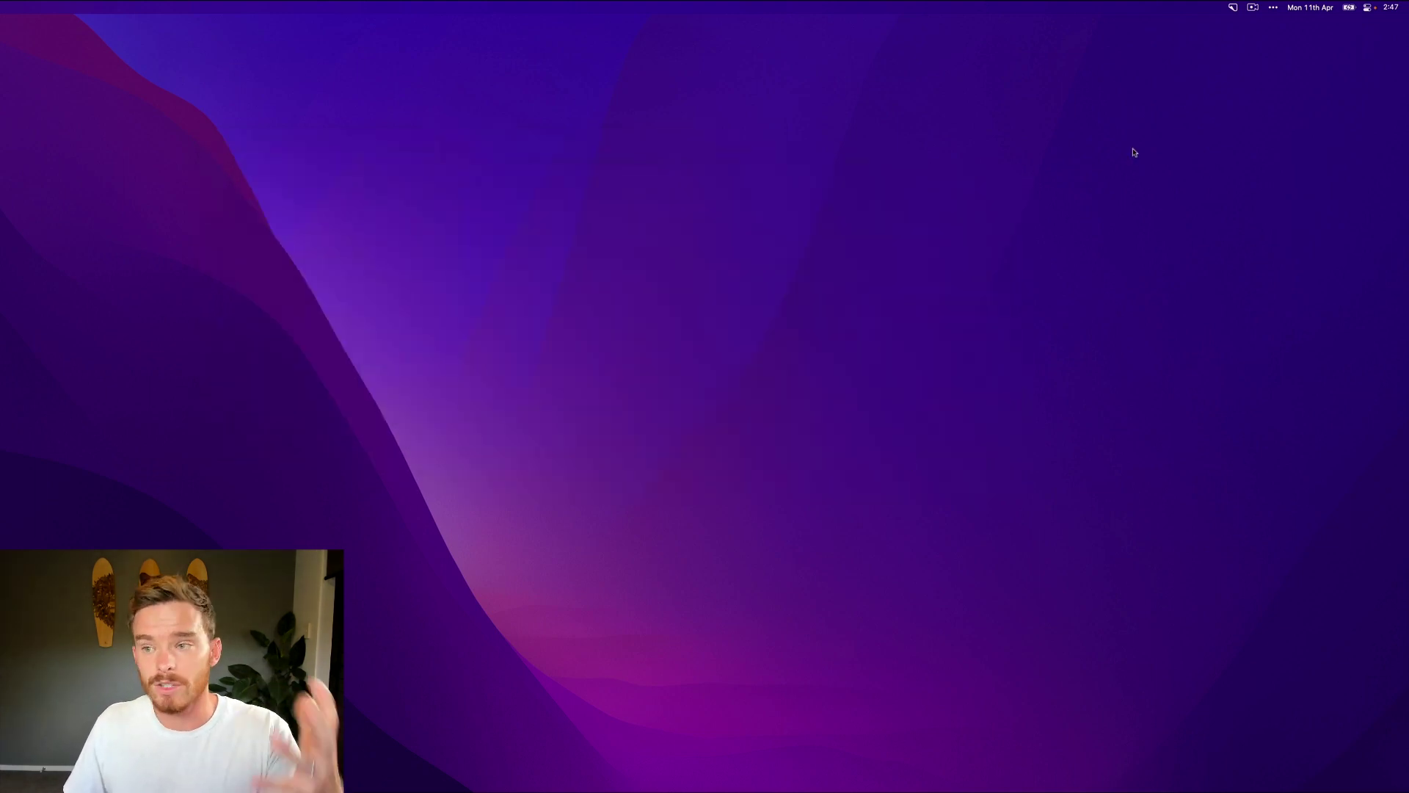
# Pin the Memoji PNG from the Favourite tag on screen and drag it to the top-right corner.
pyautogui.click(1236, 7)
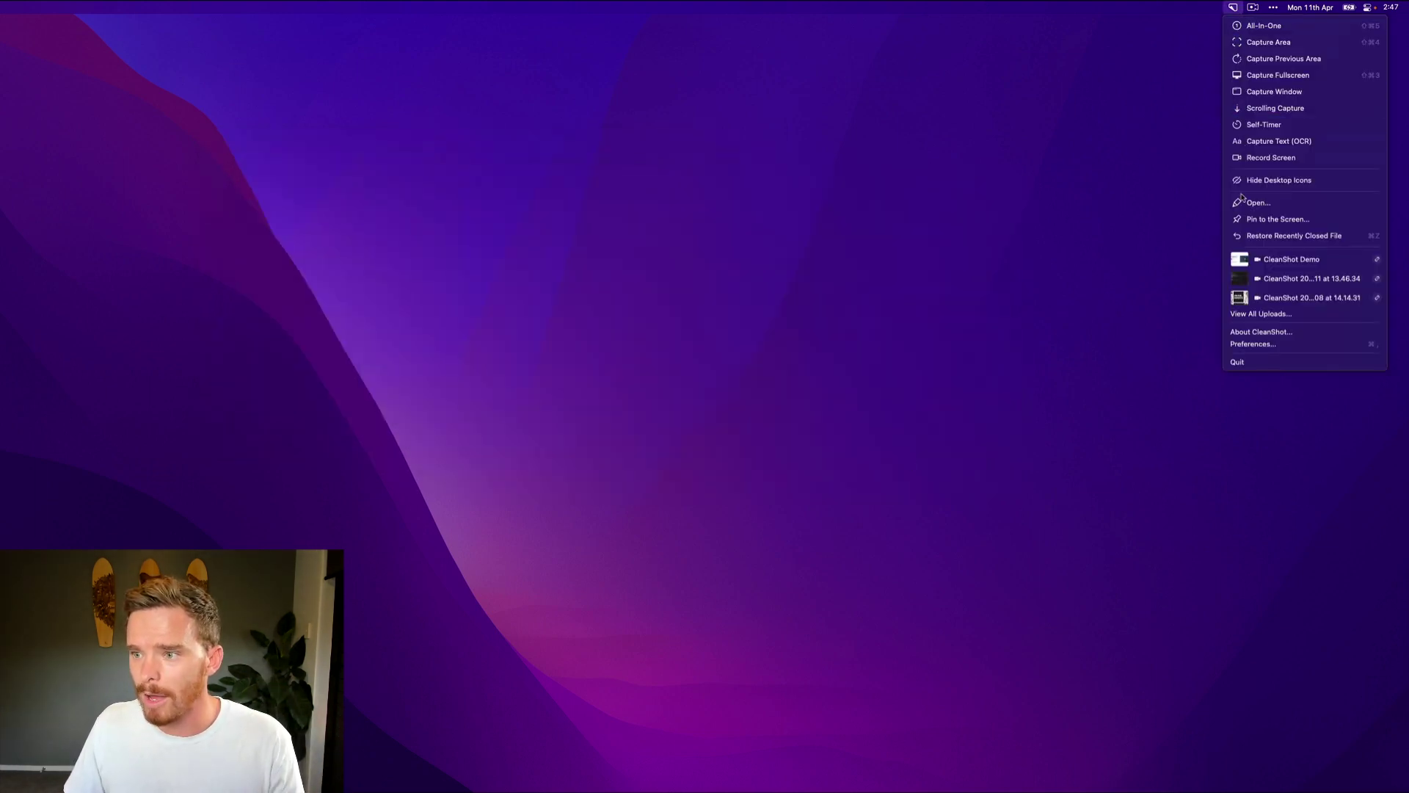
pyautogui.click(1274, 220)
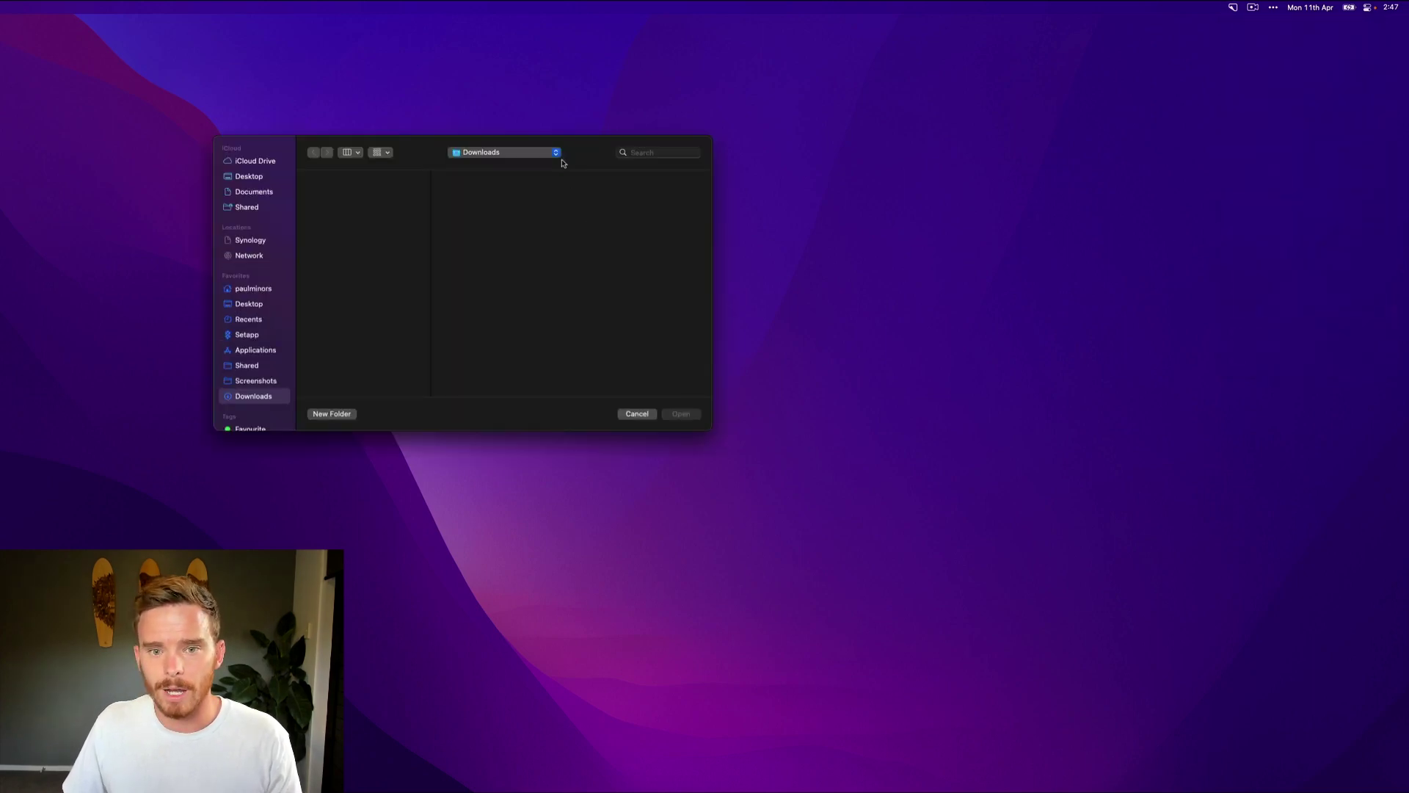
pyautogui.moveTo(582, 152); pyautogui.dragTo(758, 198)
pyautogui.scroll(-3, 435, 409)
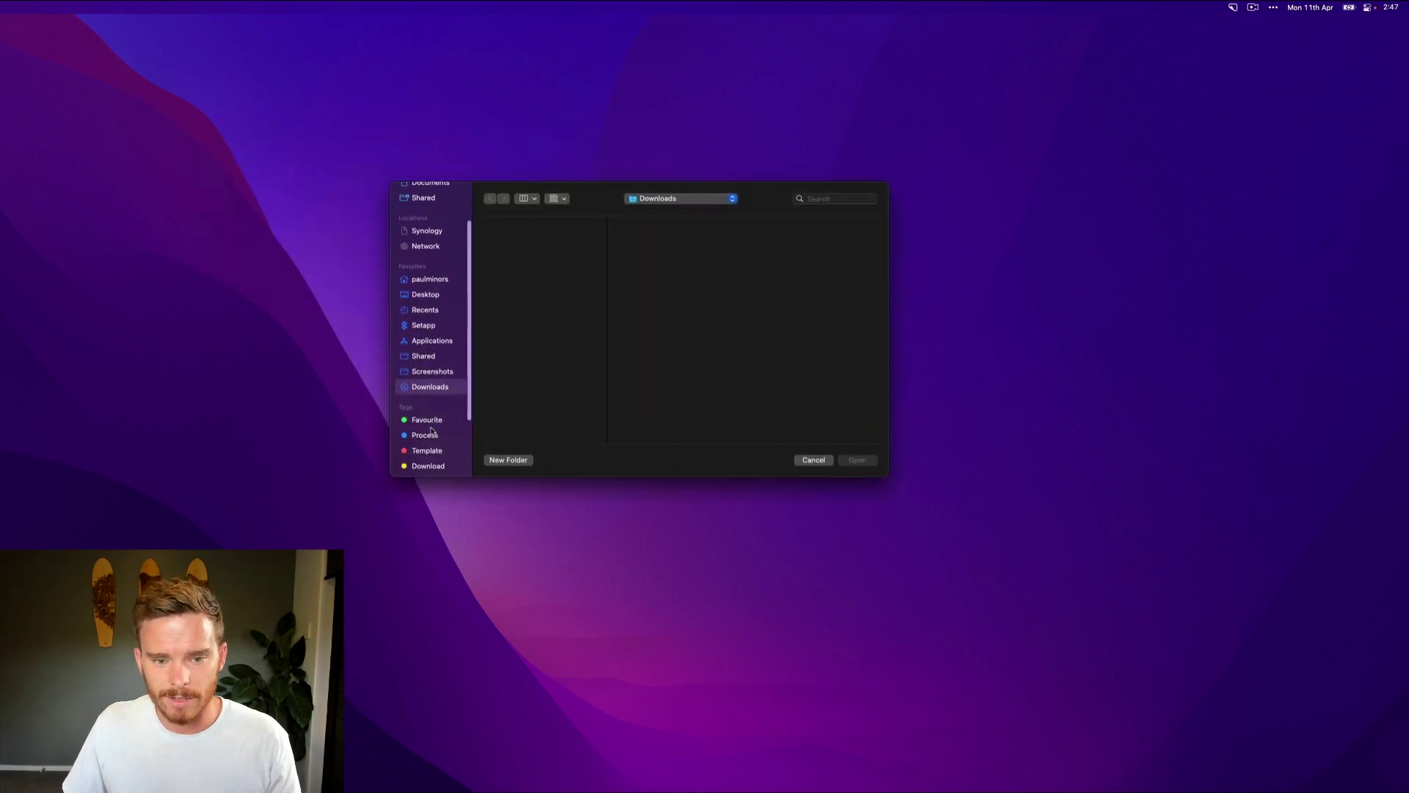
pyautogui.click(429, 419)
pyautogui.click(524, 291)
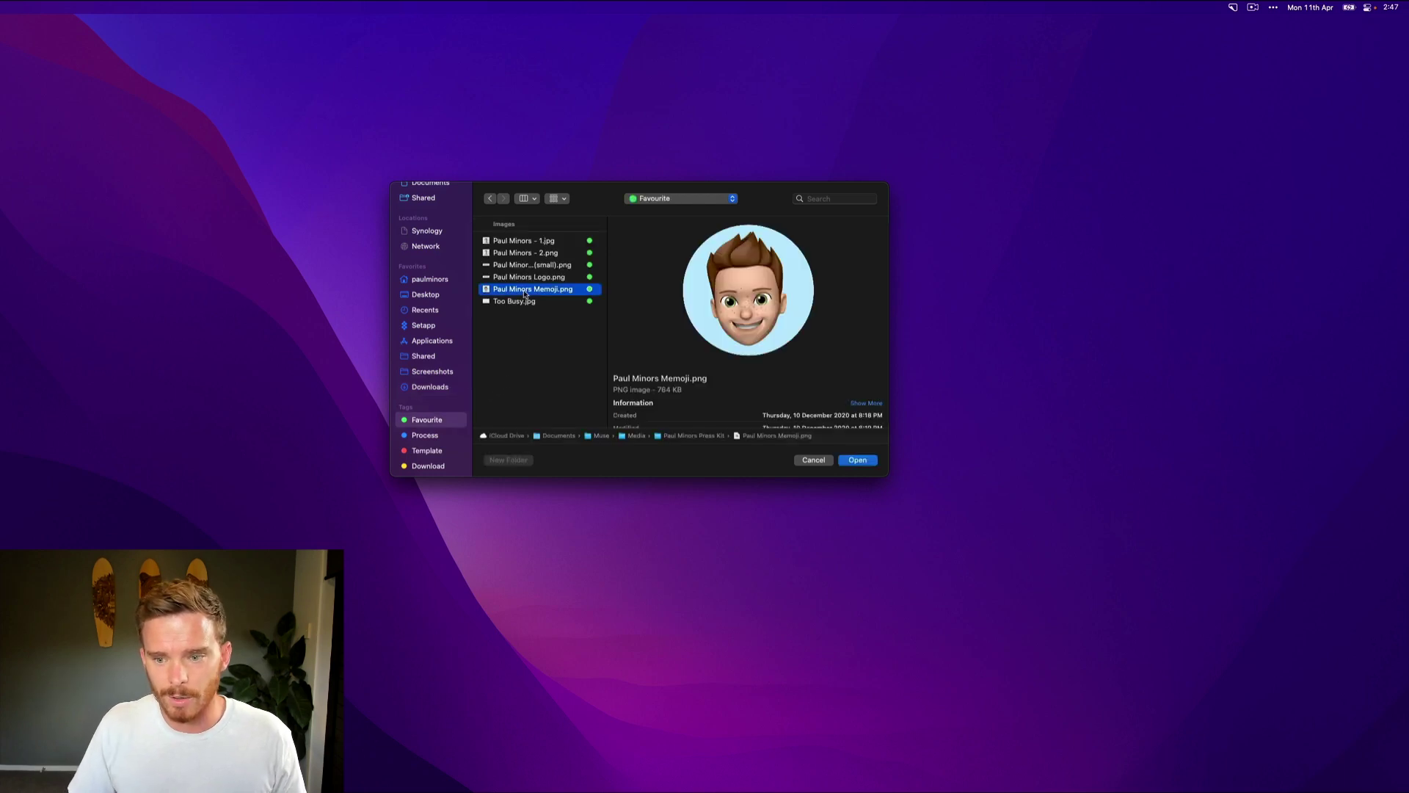
pyautogui.doubleClick(525, 289)
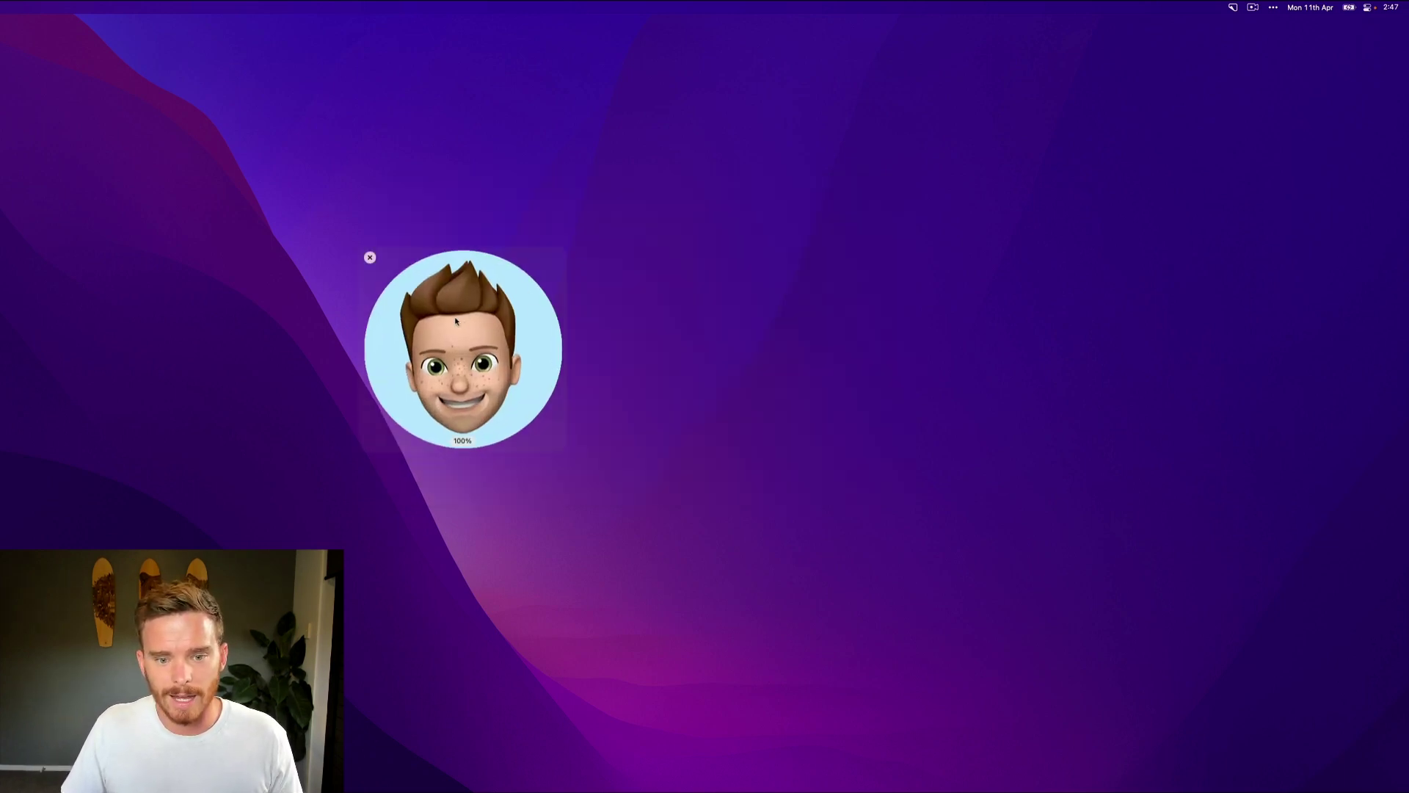
pyautogui.moveTo(455, 321); pyautogui.dragTo(1247, 117)
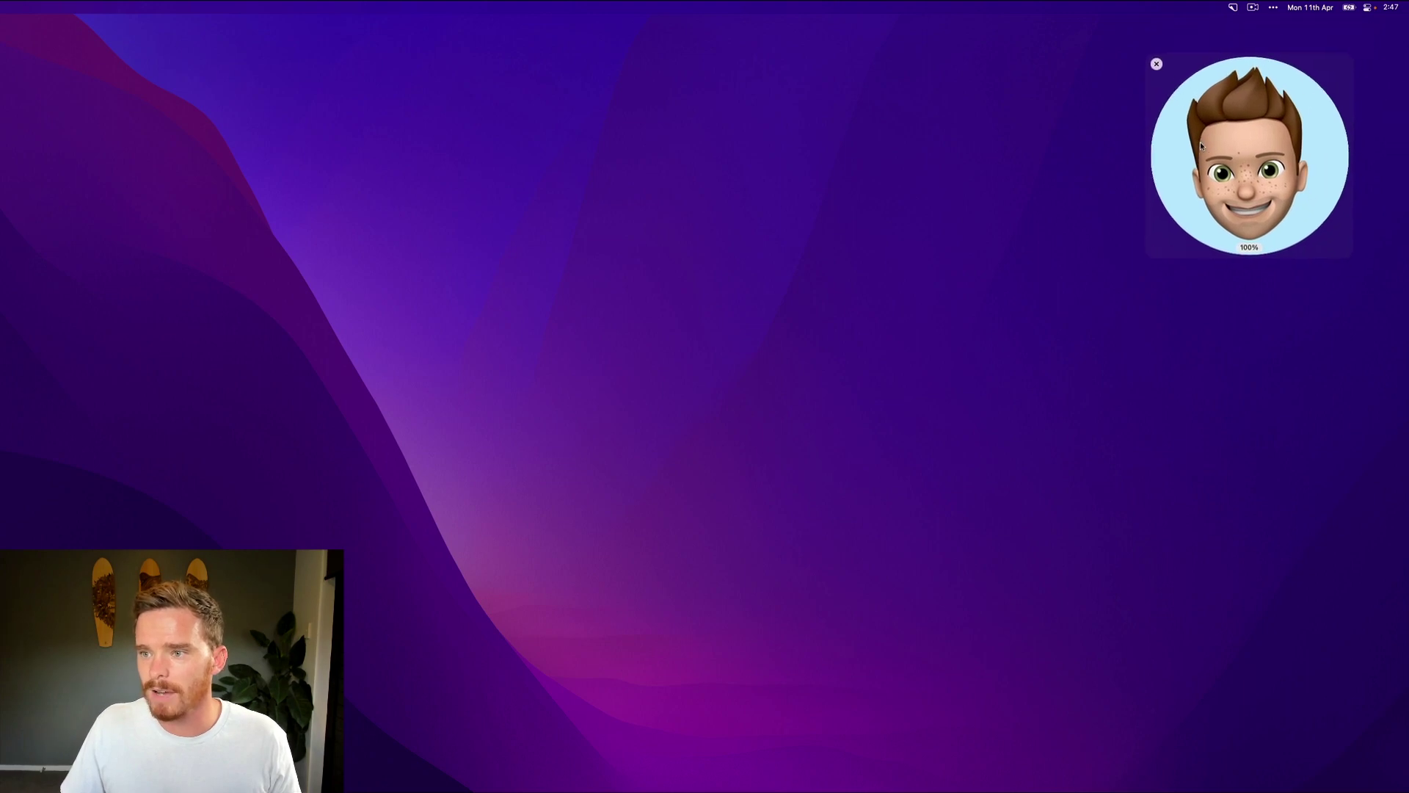
# Restore recently closed files twice, bringing back the 19-second recording's preview, and dismiss the delete prompt.
pyautogui.click(1234, 7)
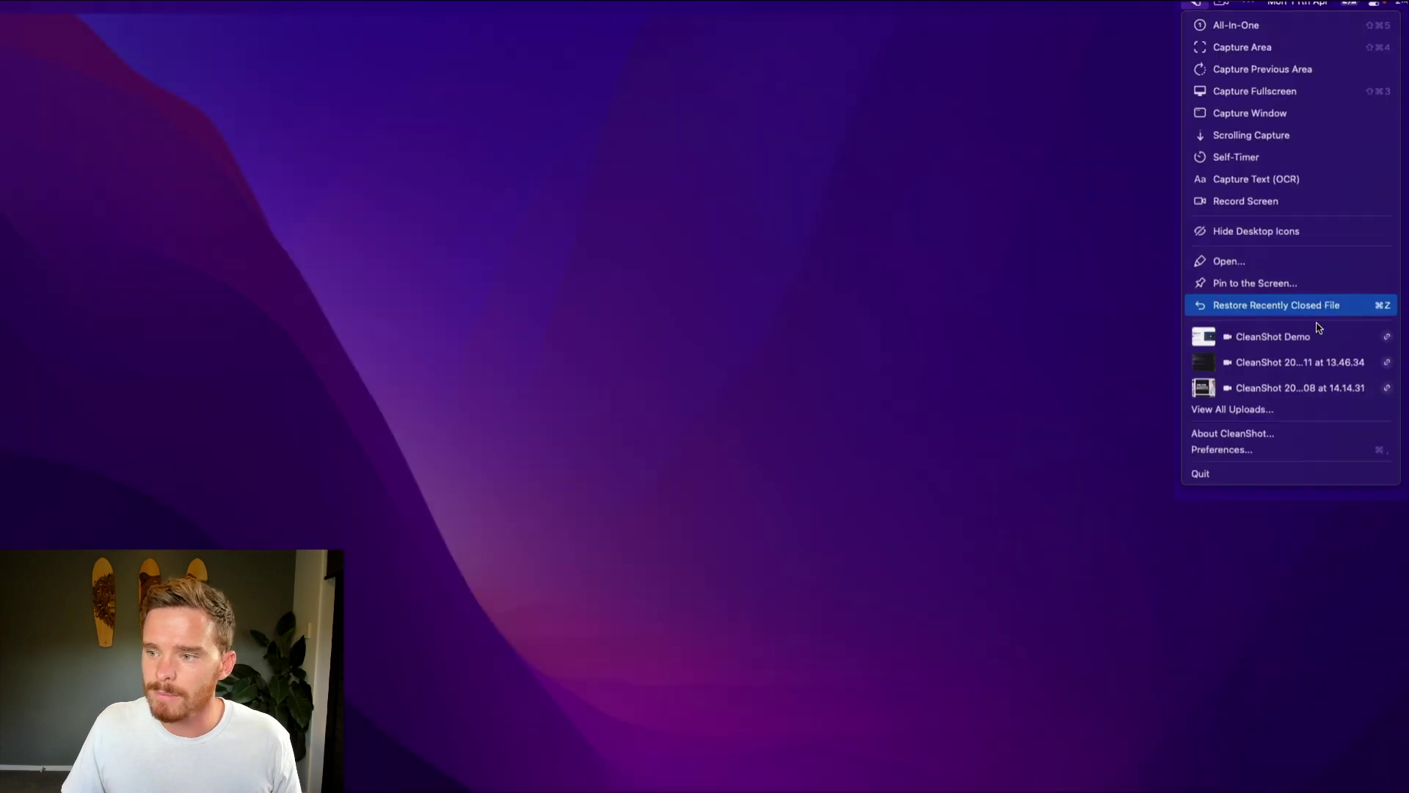
pyautogui.click(1227, 458)
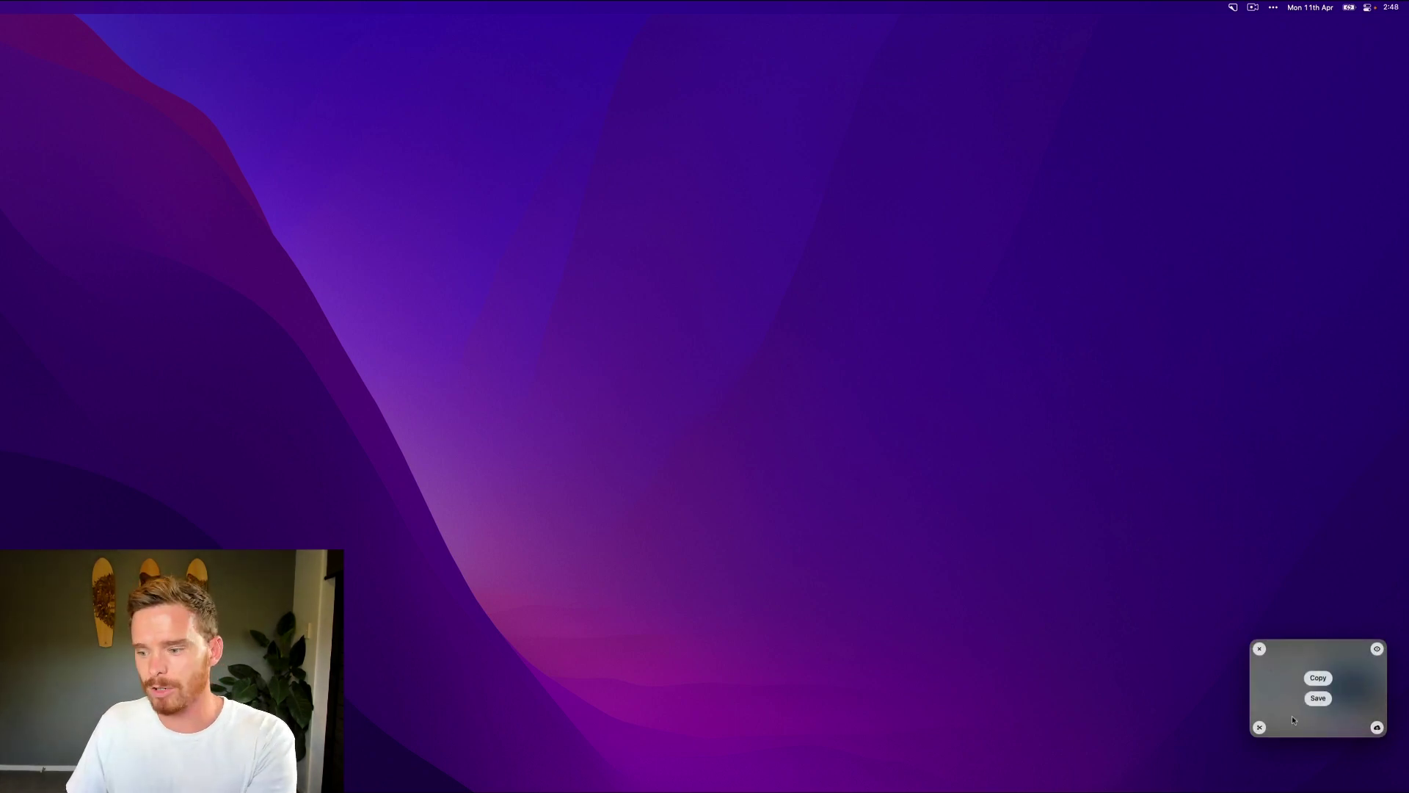
pyautogui.click(1233, 7)
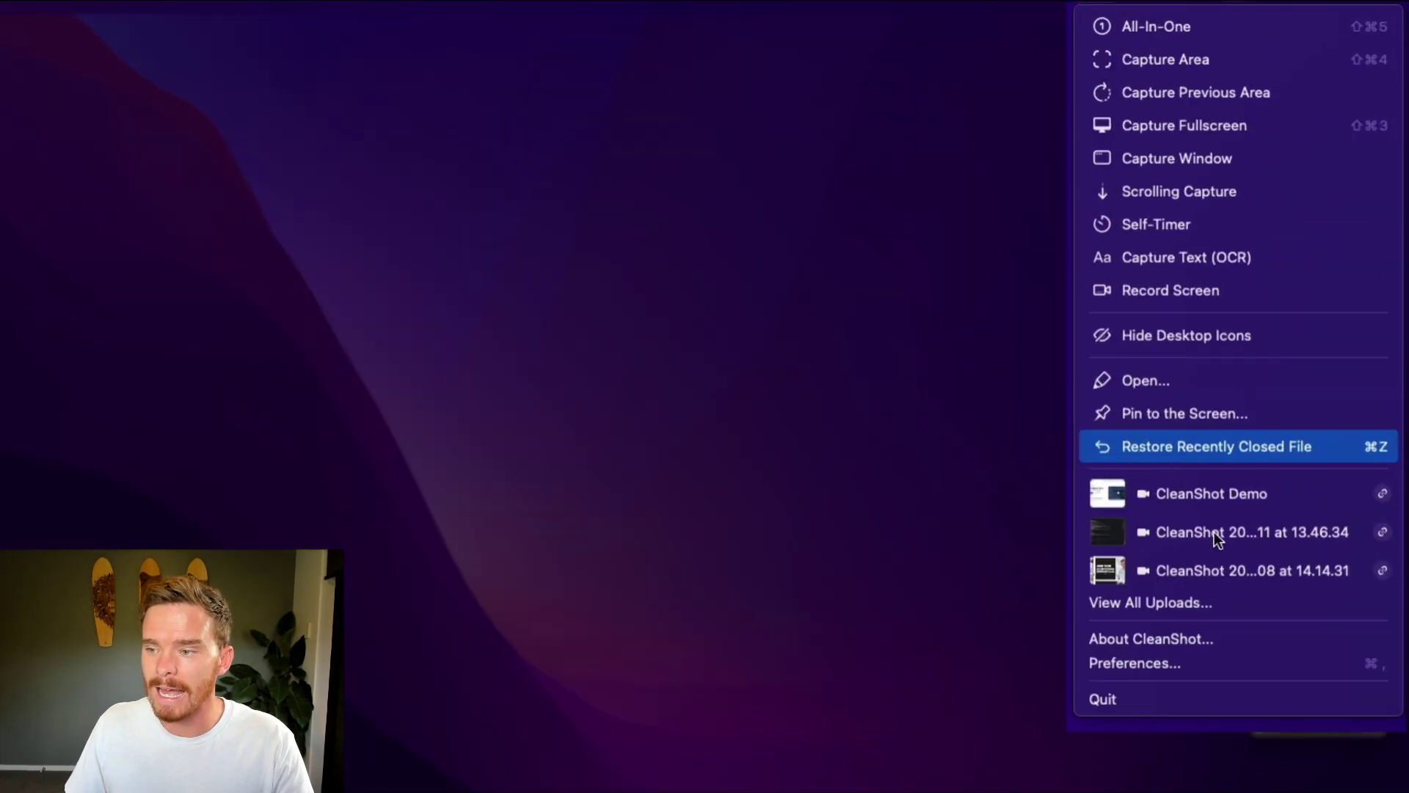
pyautogui.click(1218, 446)
pyautogui.press('super+BackSpace')
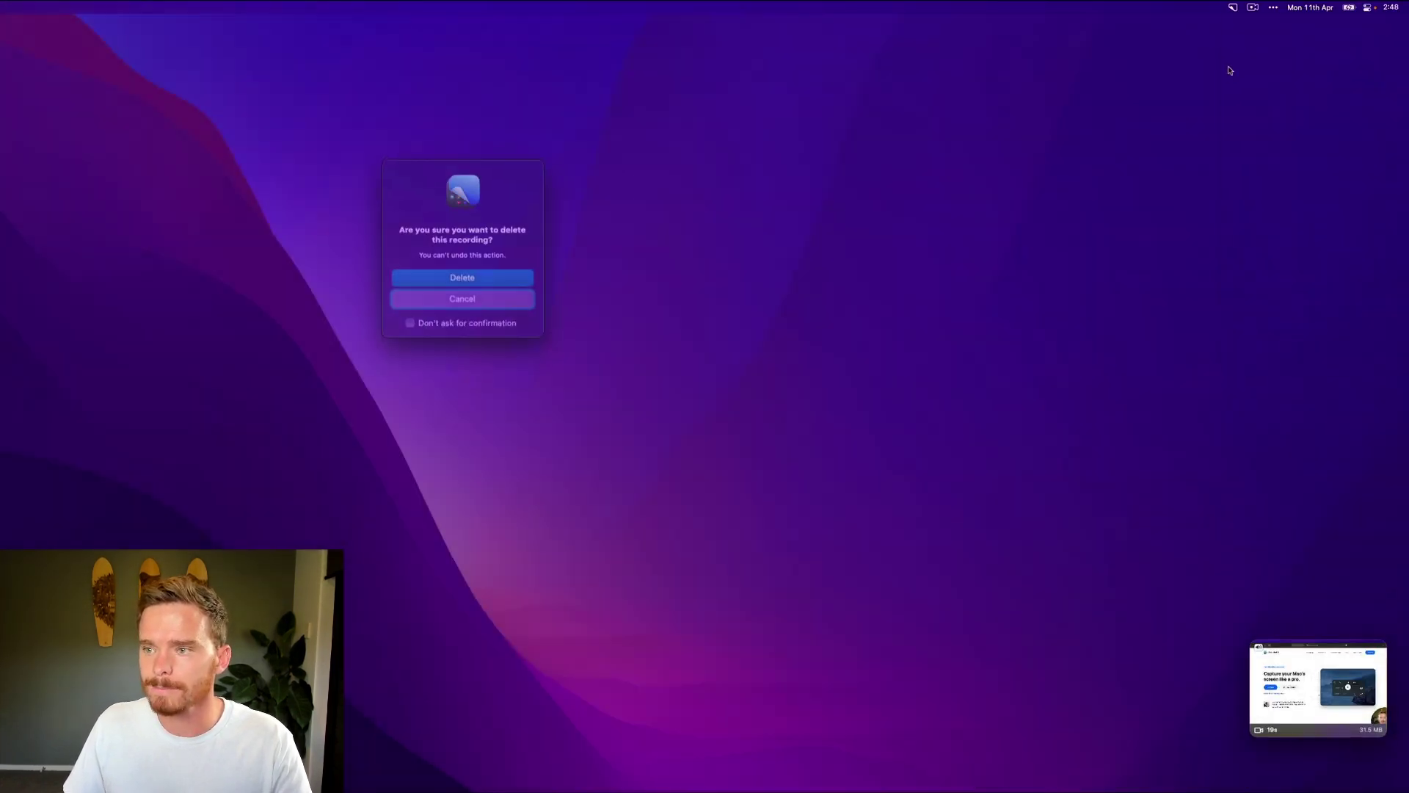
pyautogui.click(1233, 8)
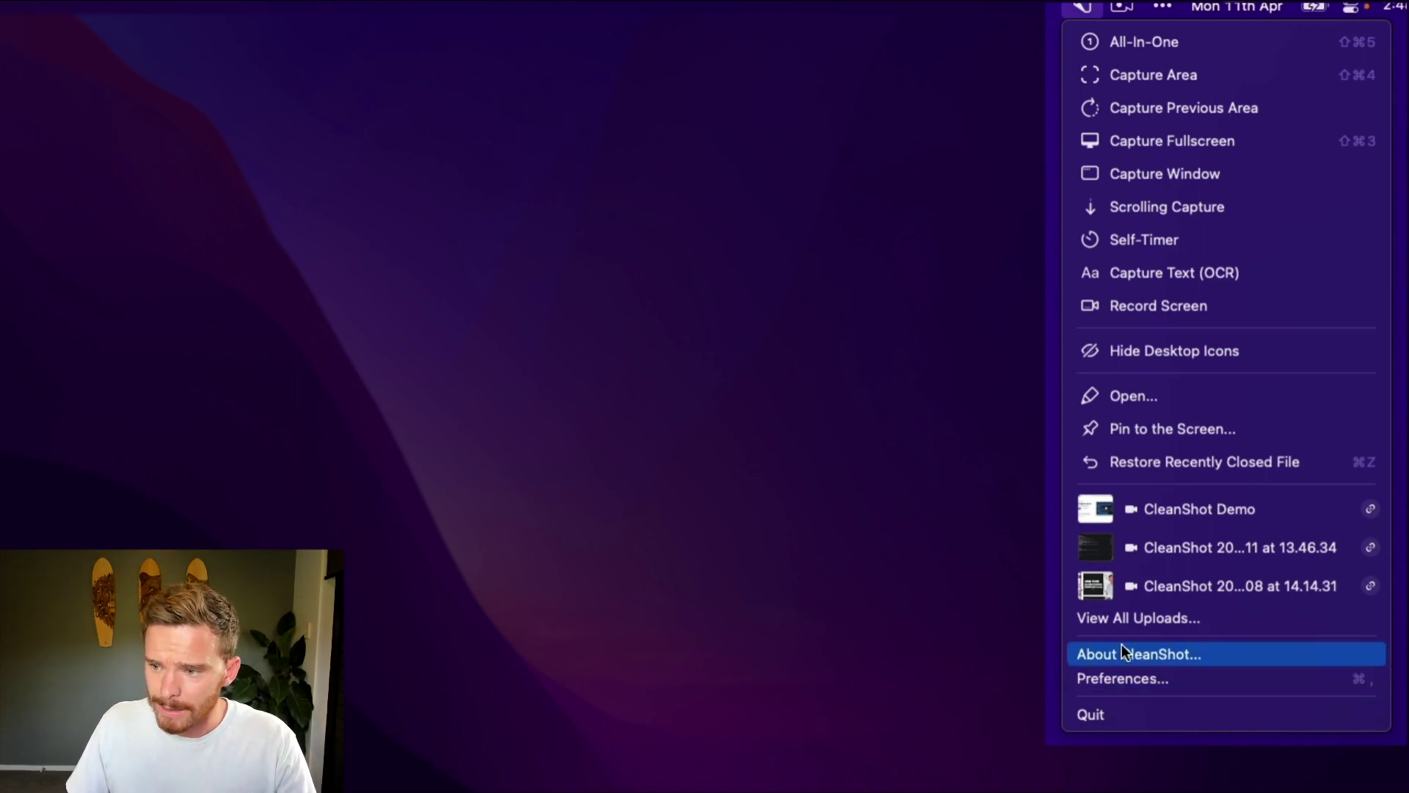
# In General preferences, set after-capture options so recordings show Quick Access and upload to Cloud.
pyautogui.click(1122, 679)
pyautogui.moveTo(482, 123); pyautogui.dragTo(775, 146)
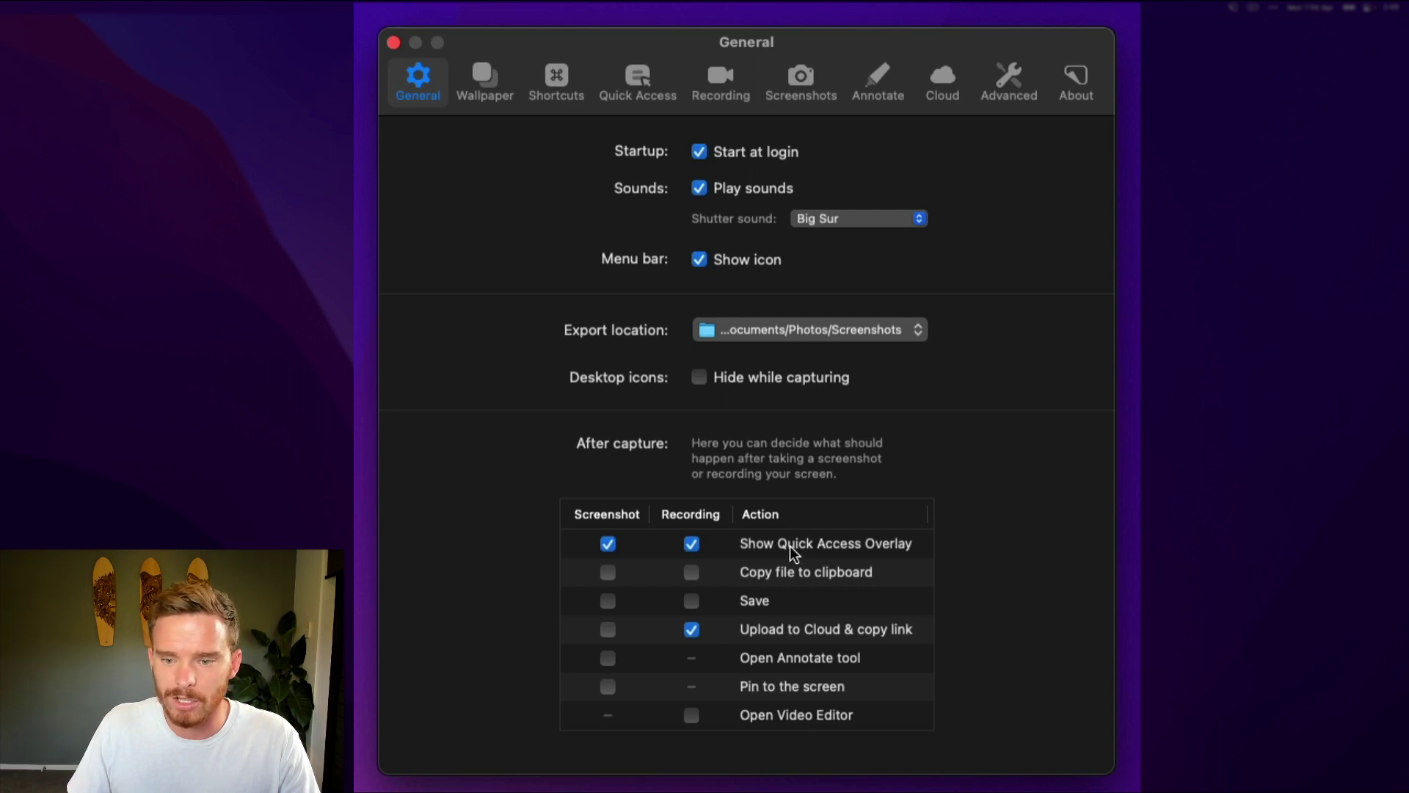
pyautogui.click(607, 574)
pyautogui.click(689, 572)
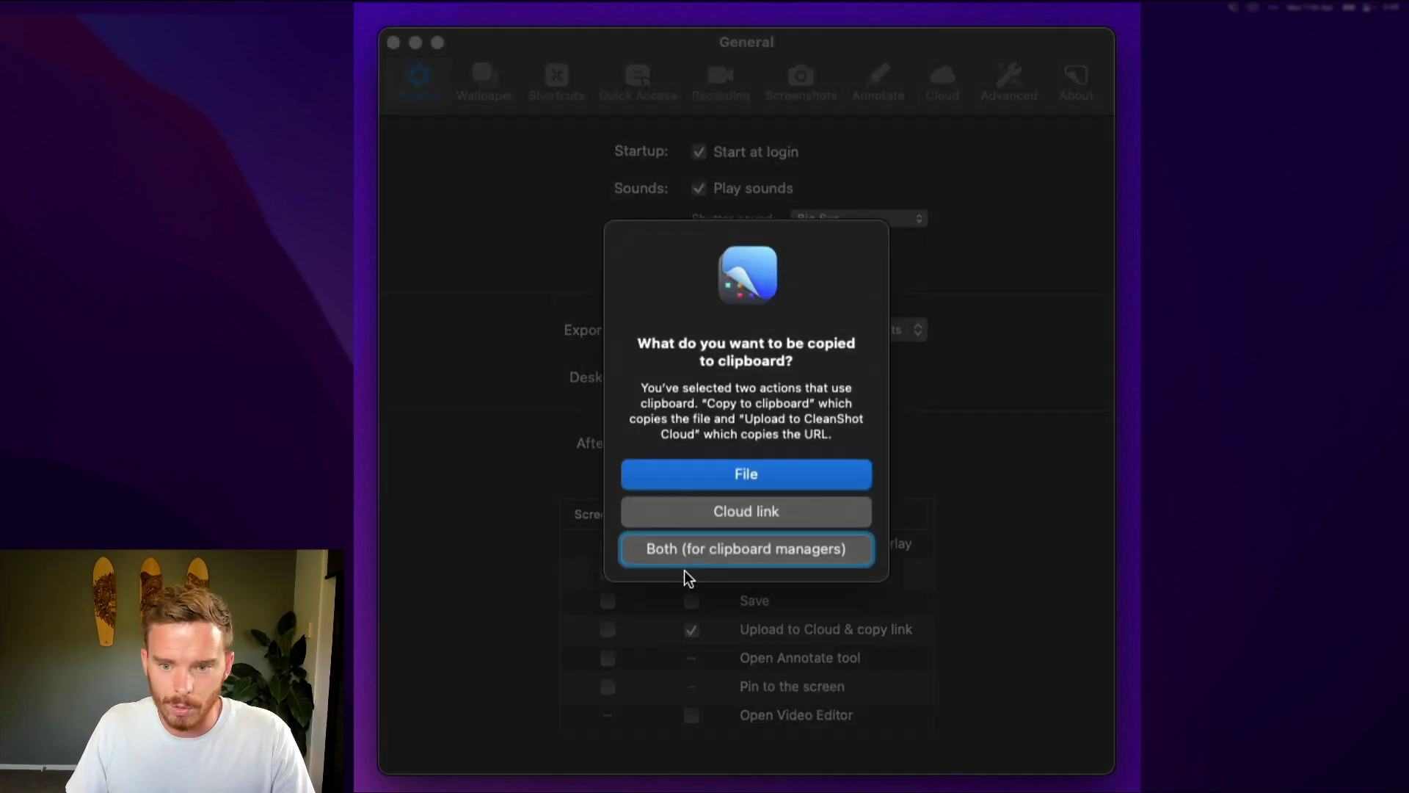
pyautogui.click(776, 475)
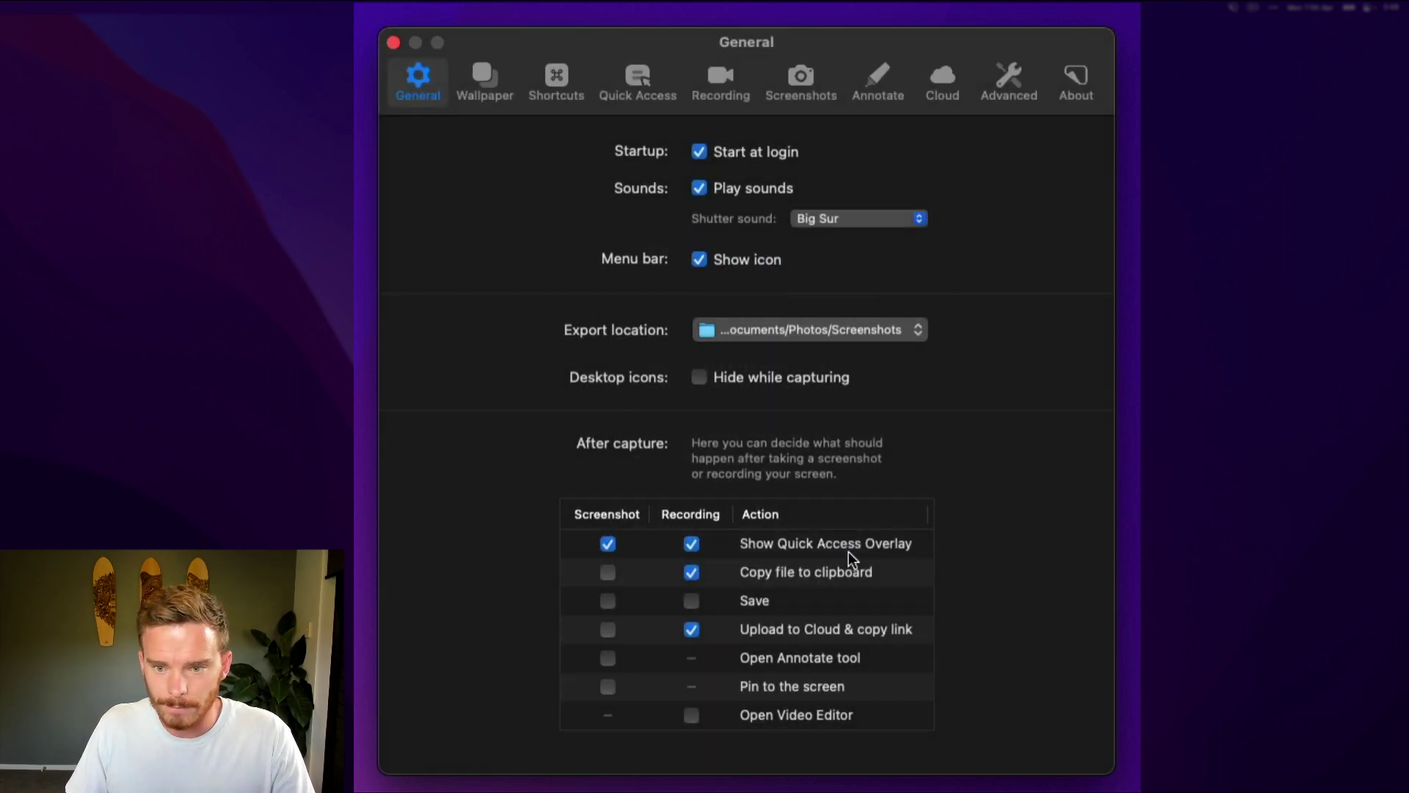
pyautogui.click(692, 572)
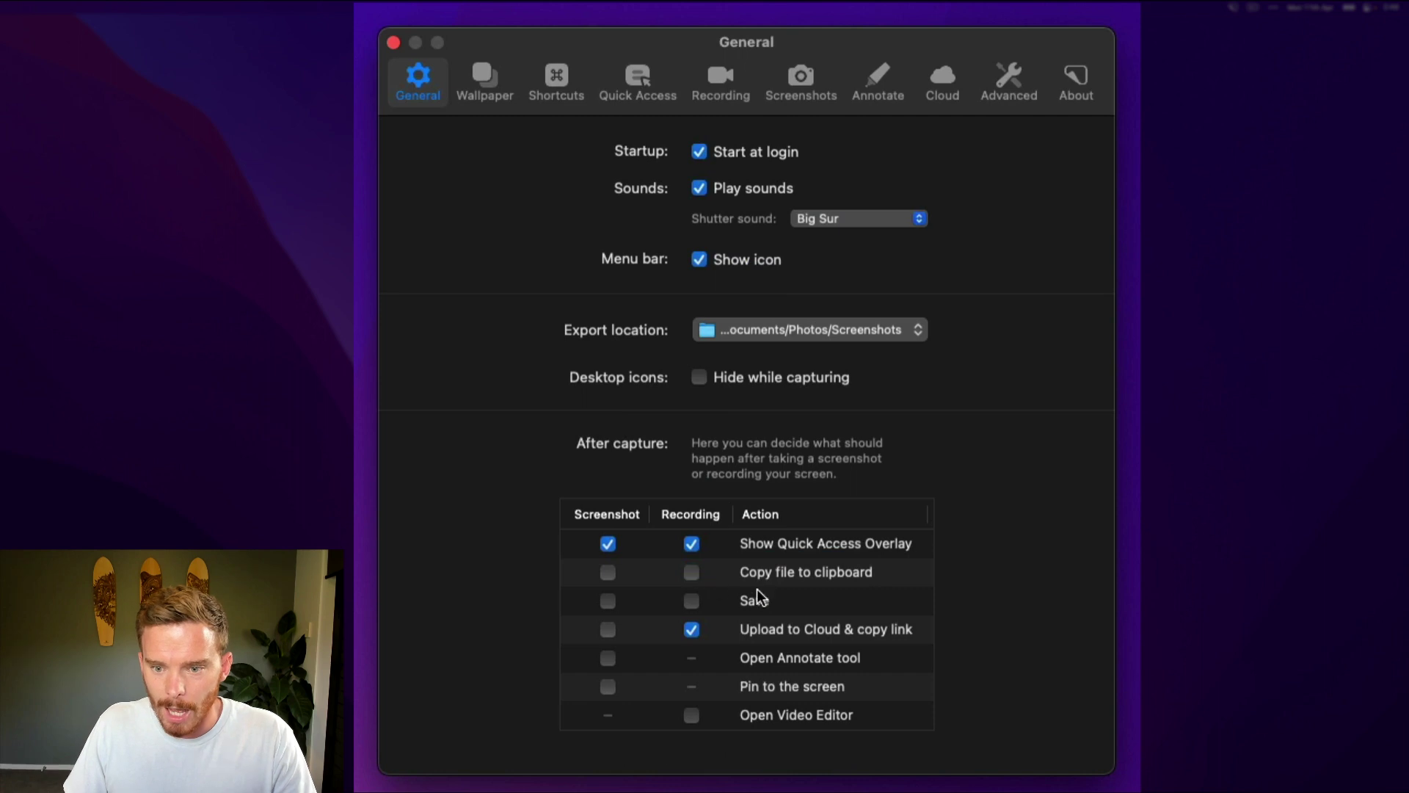
pyautogui.click(691, 601)
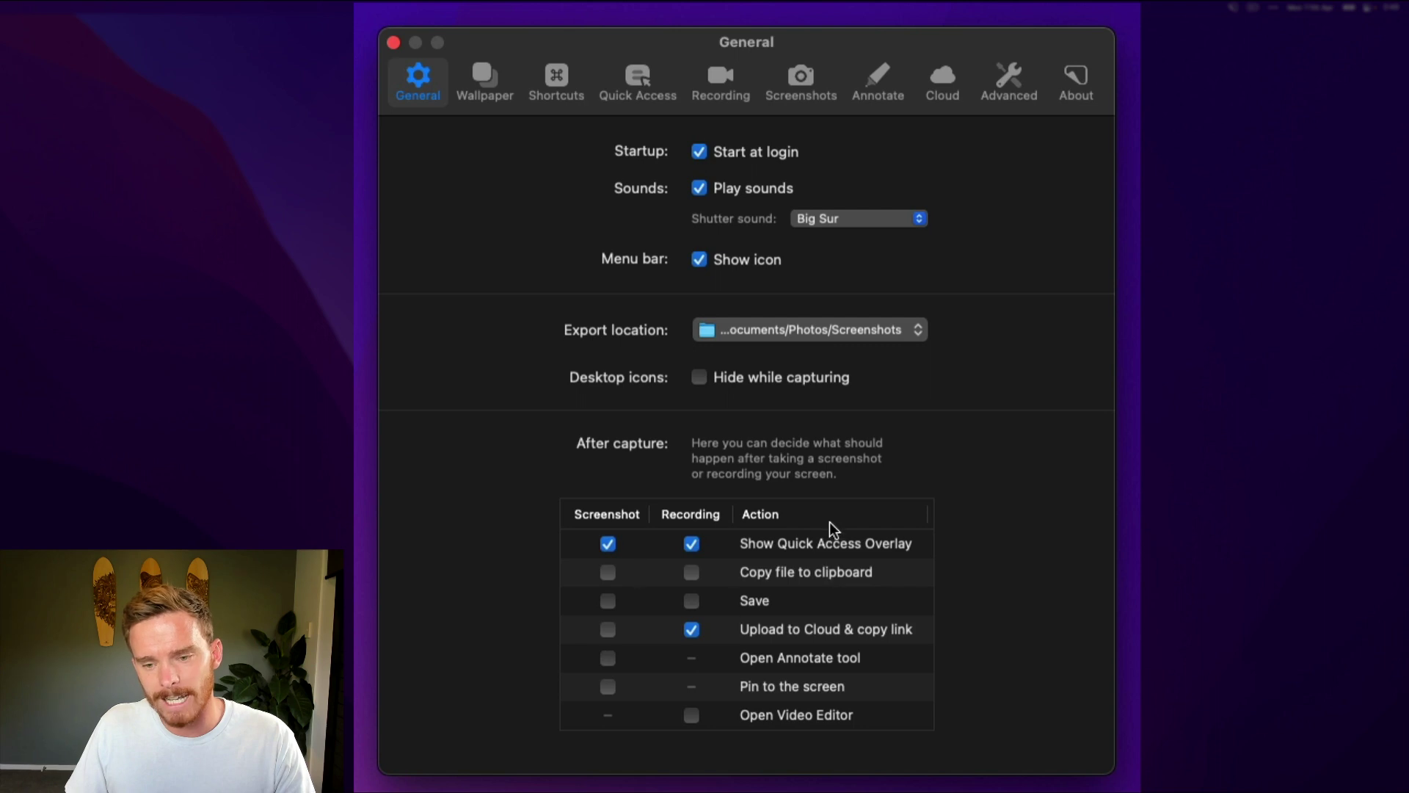
# View the Wallpaper and Shortcuts preferences, then take an area screenshot of the preferences window.
pyautogui.click(477, 81)
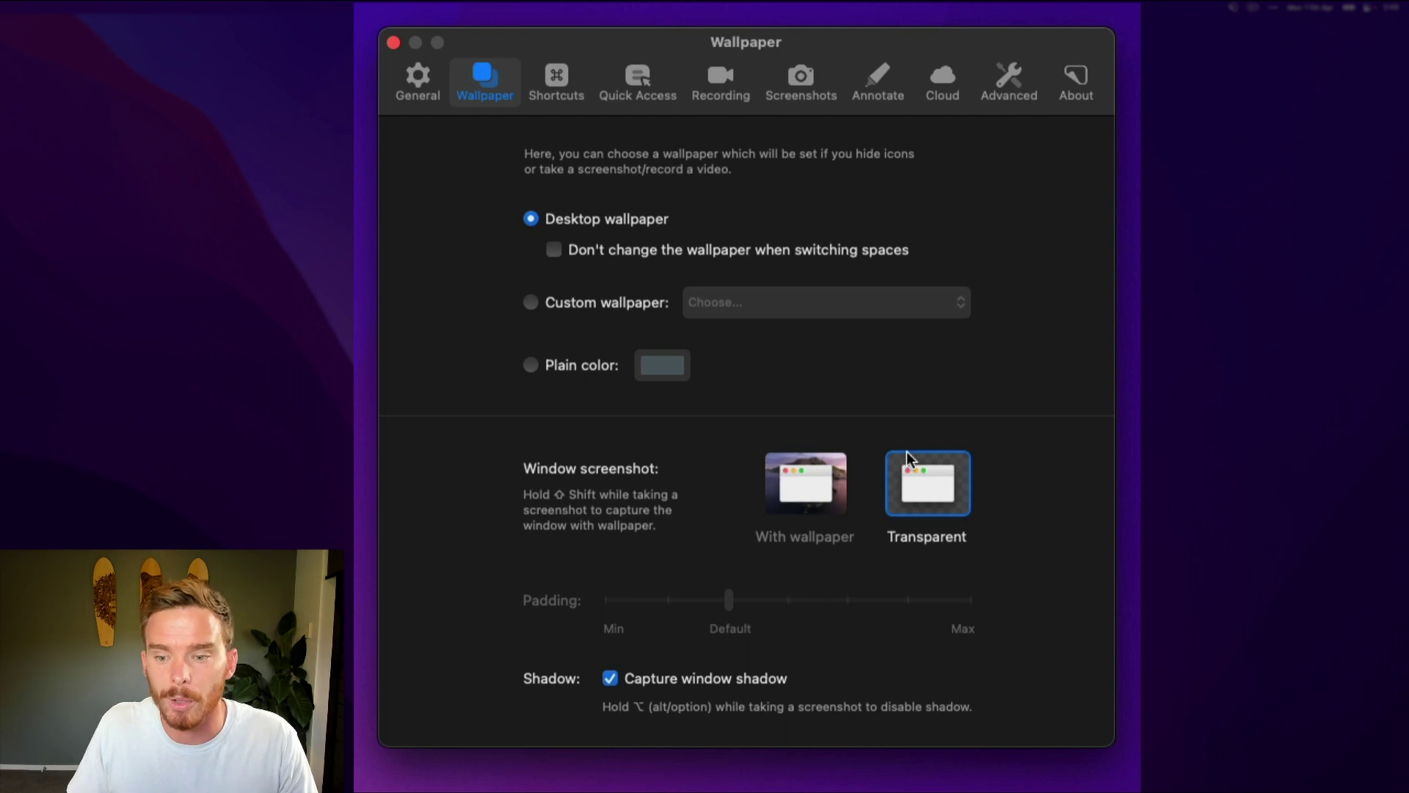
pyautogui.click(556, 88)
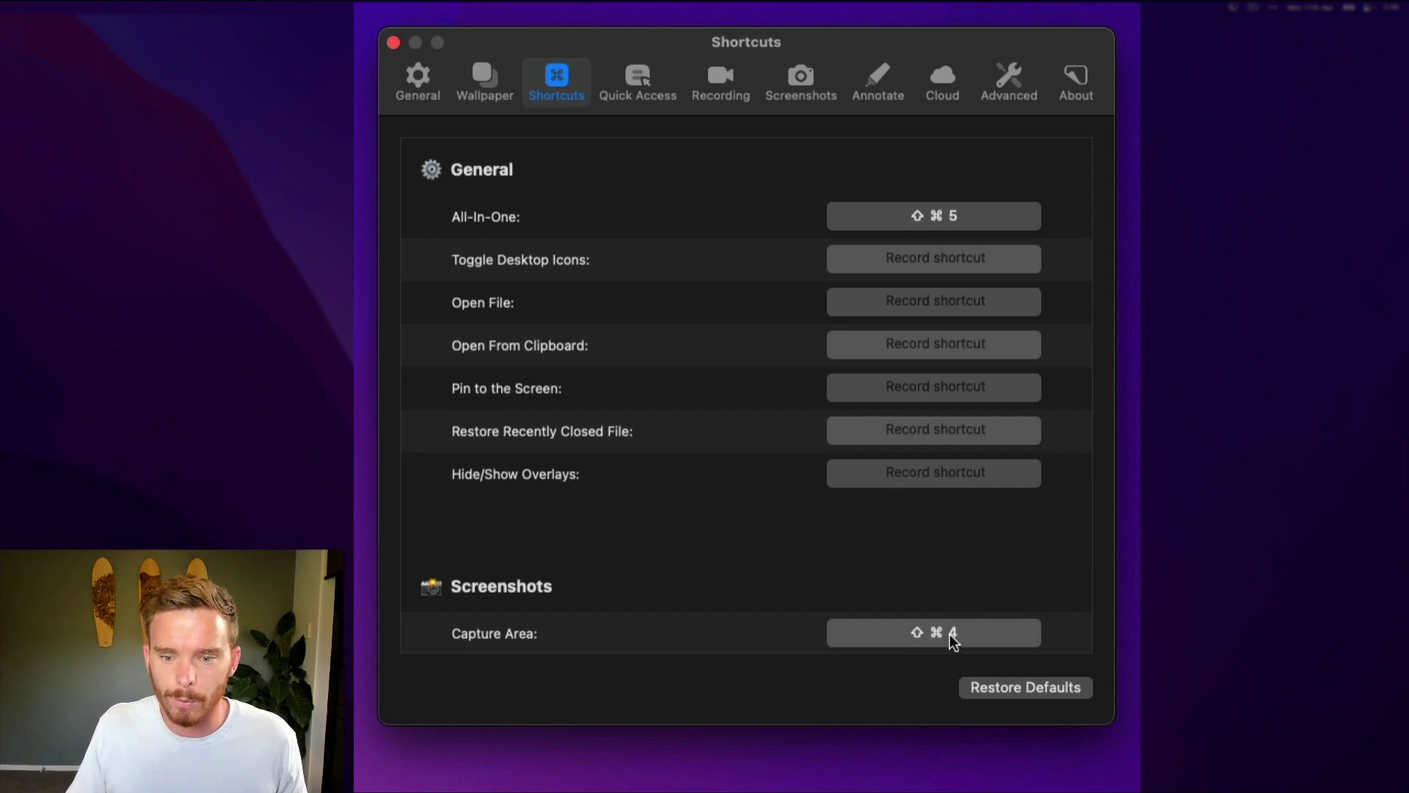
pyautogui.press('super+shift+4')
pyautogui.moveTo(352, 2); pyautogui.dragTo(1142, 776)
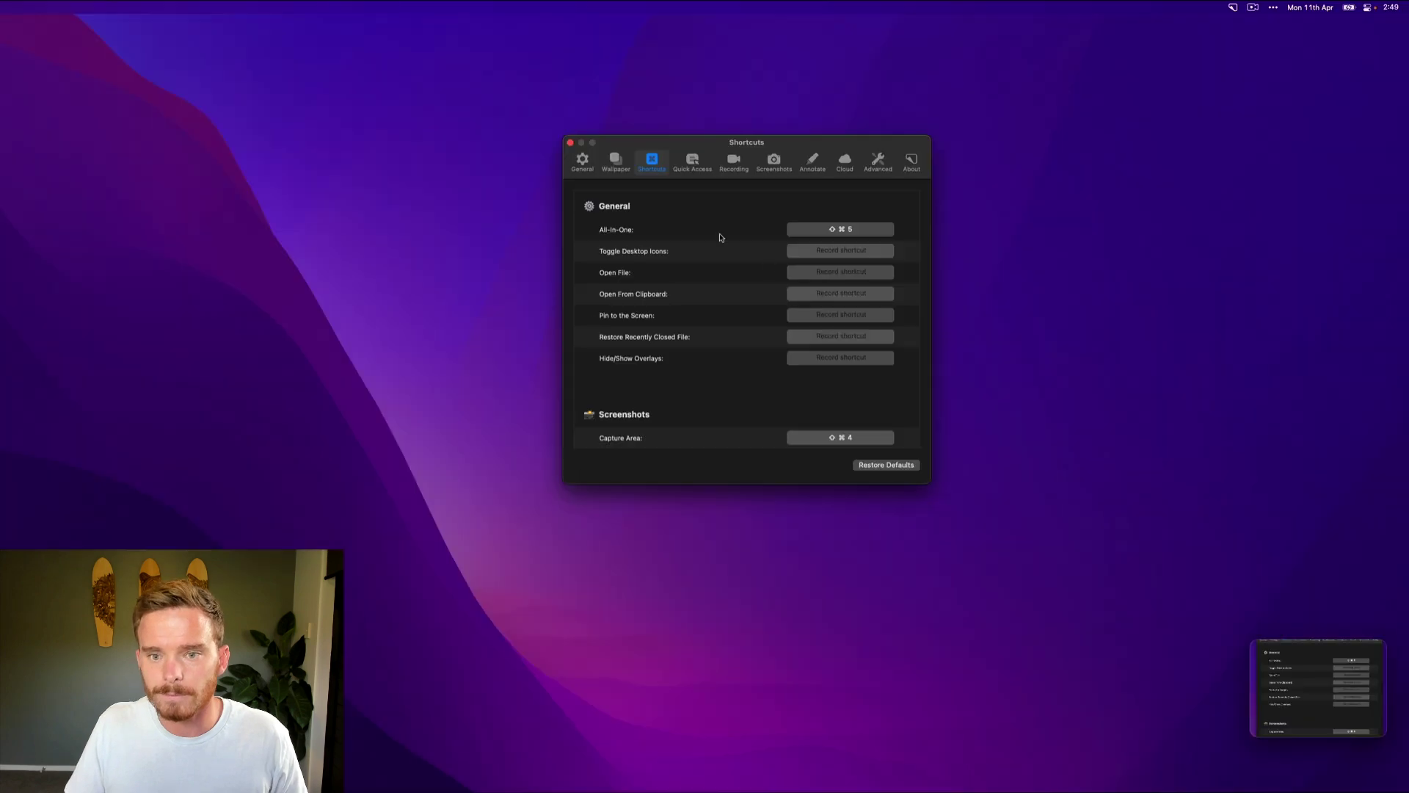
# Set the Quick Access overlay one step below maximum and save the capture onto the desktop.
pyautogui.click(638, 81)
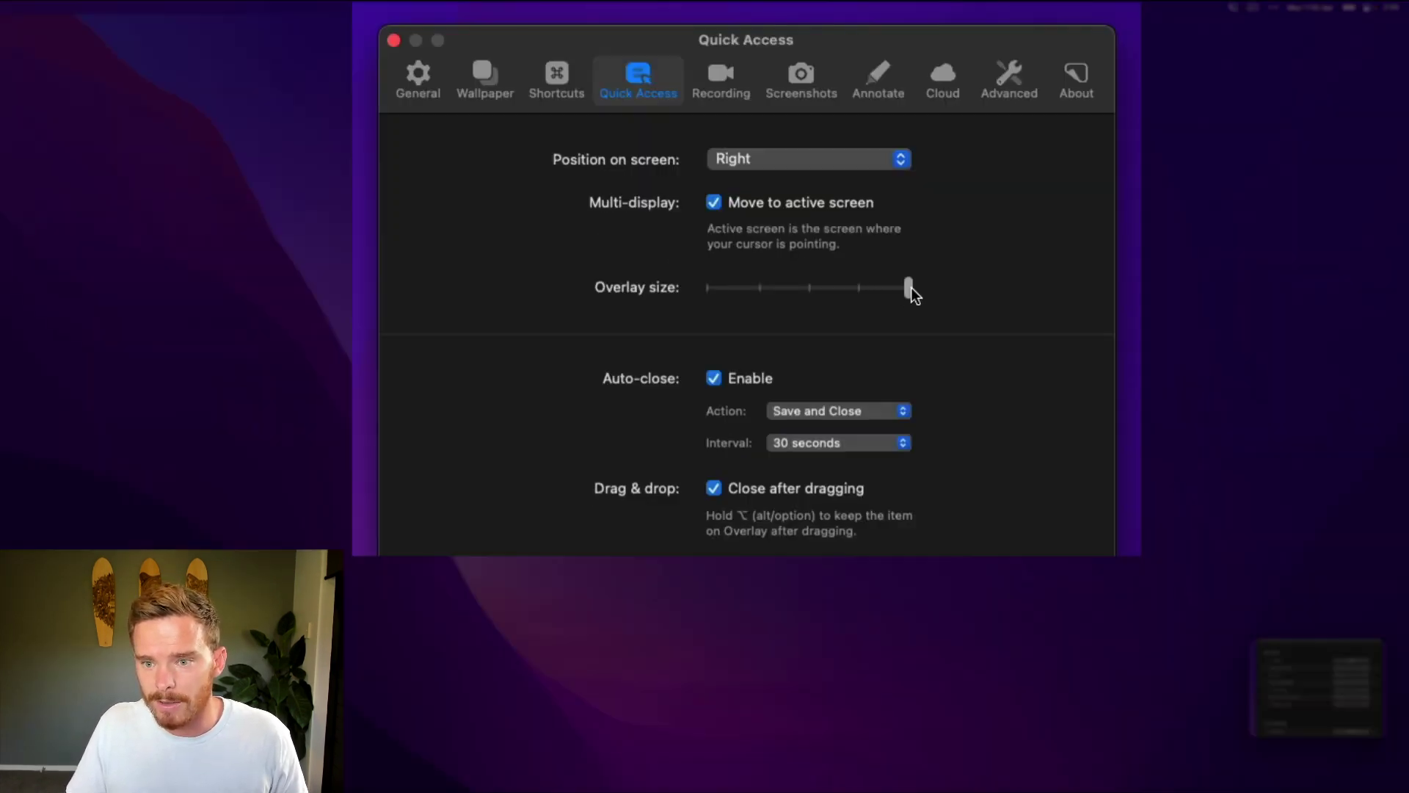
pyautogui.moveTo(910, 290); pyautogui.dragTo(904, 292)
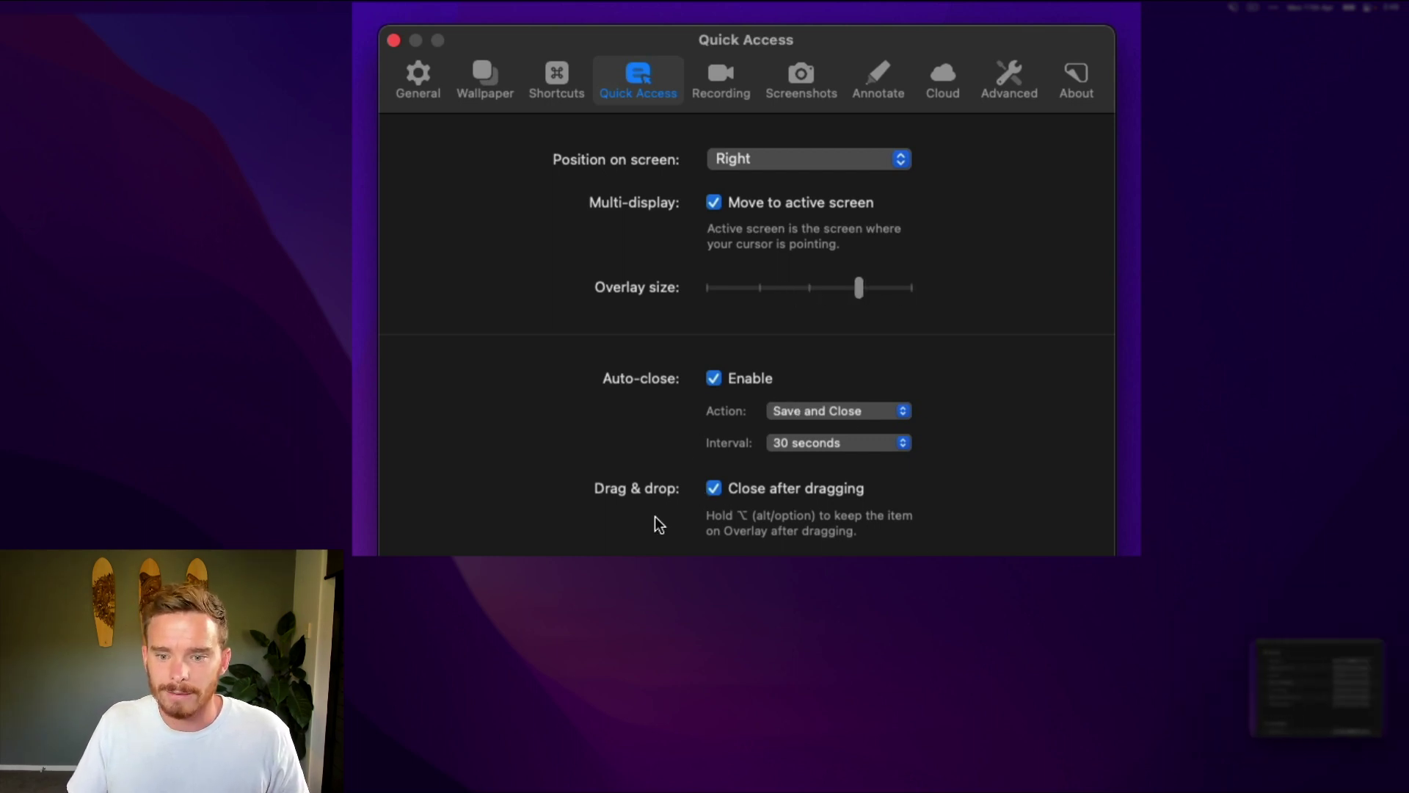
pyautogui.moveTo(1314, 687); pyautogui.dragTo(1178, 404)
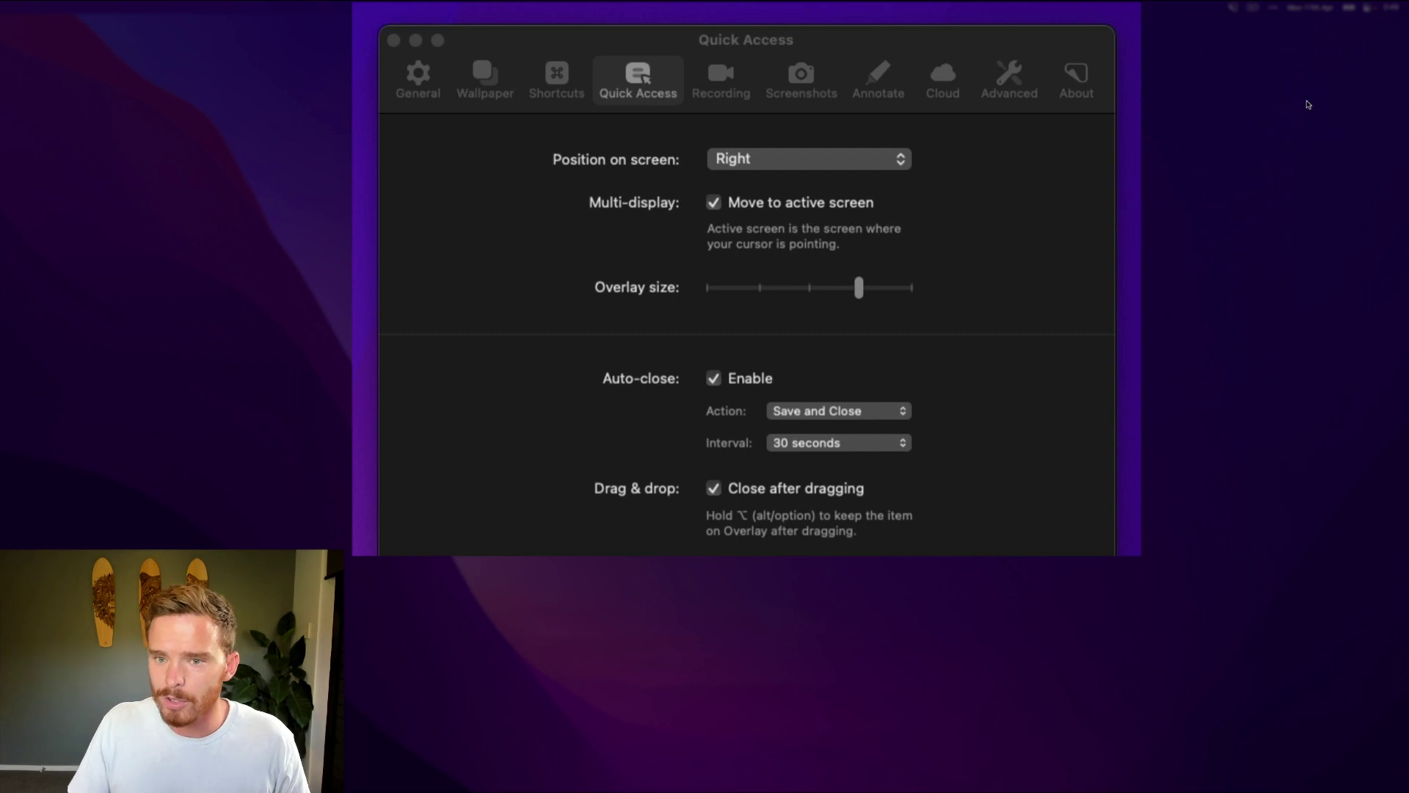
# Look through the Recording, Video and Screenshots preferences, ending on the Cloud settings.
pyautogui.click(753, 74)
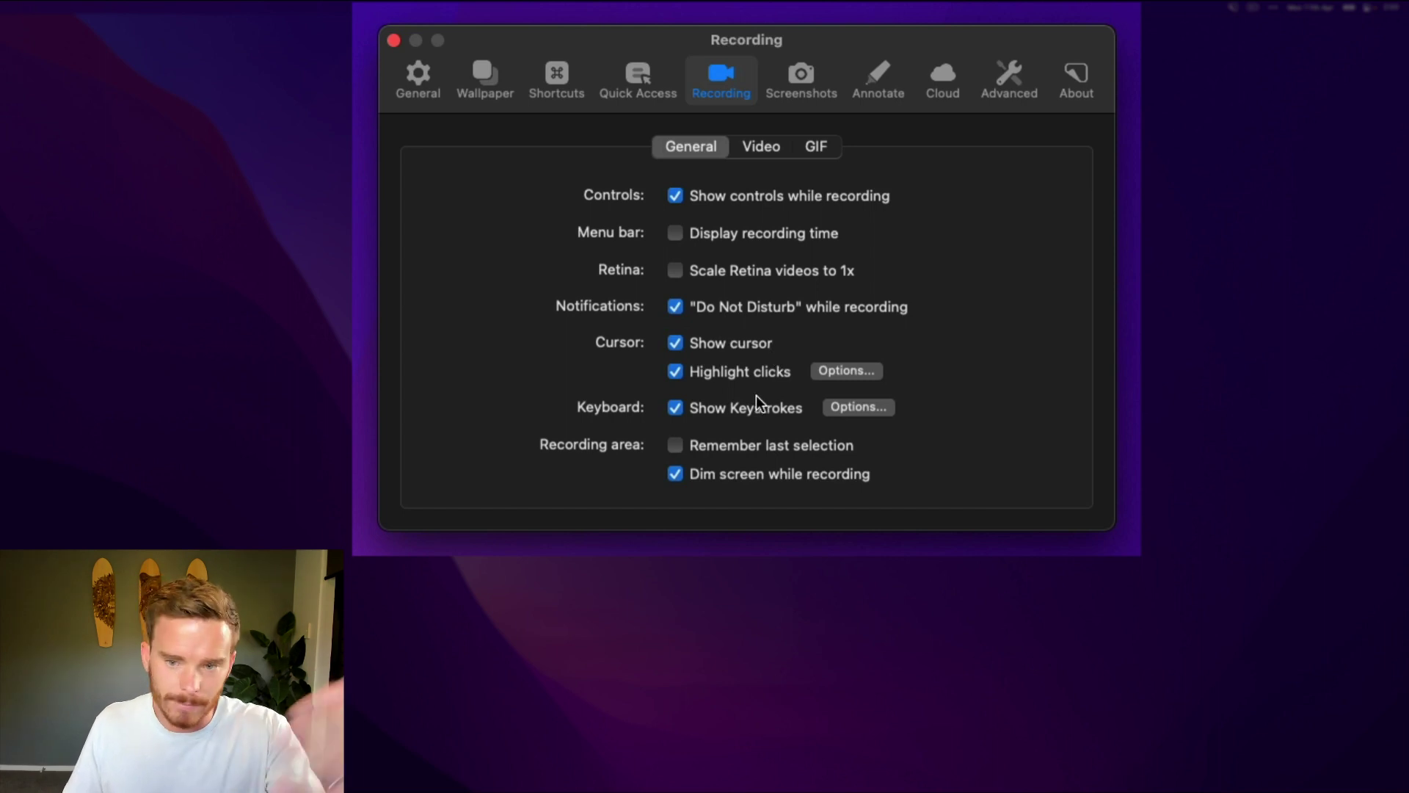
pyautogui.click(763, 147)
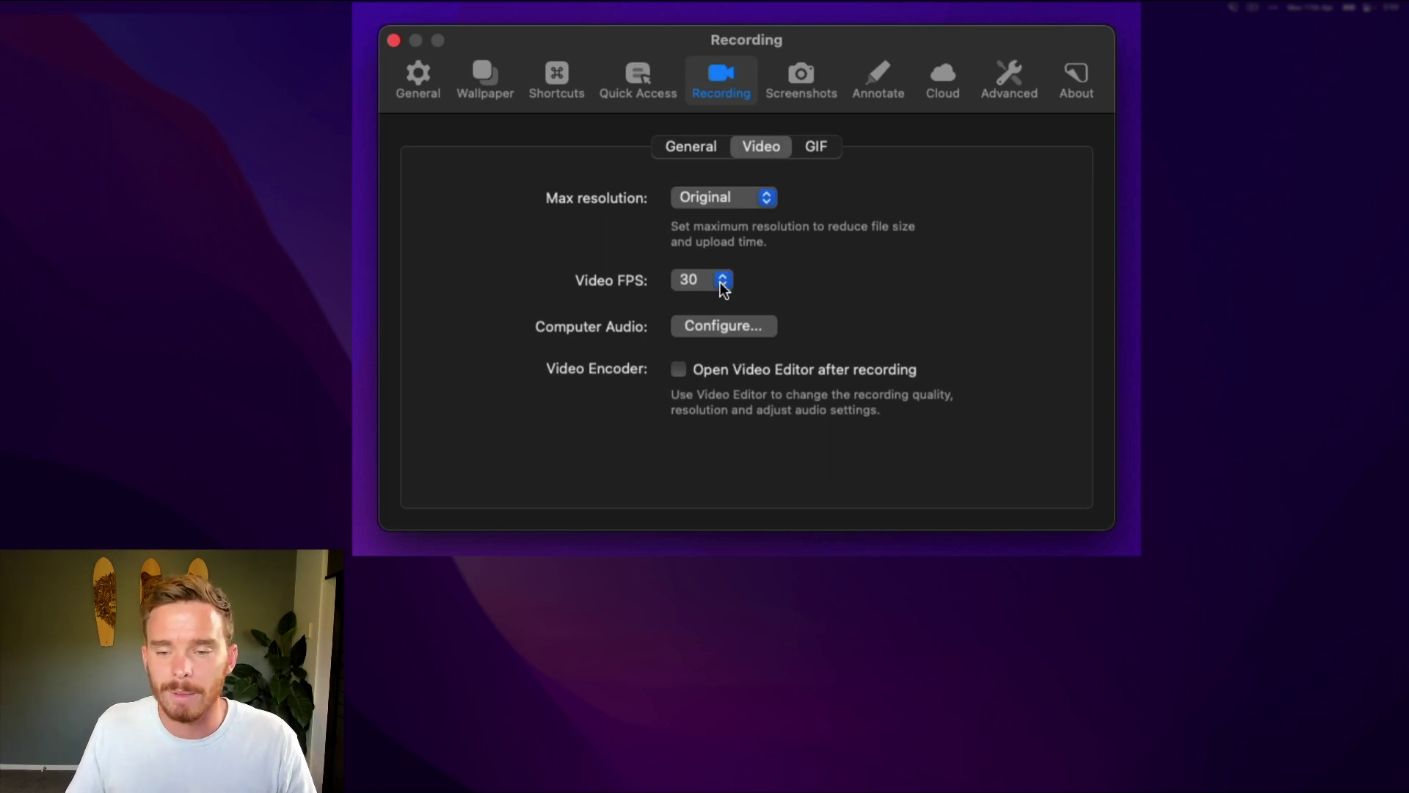
pyautogui.click(796, 88)
pyautogui.click(943, 81)
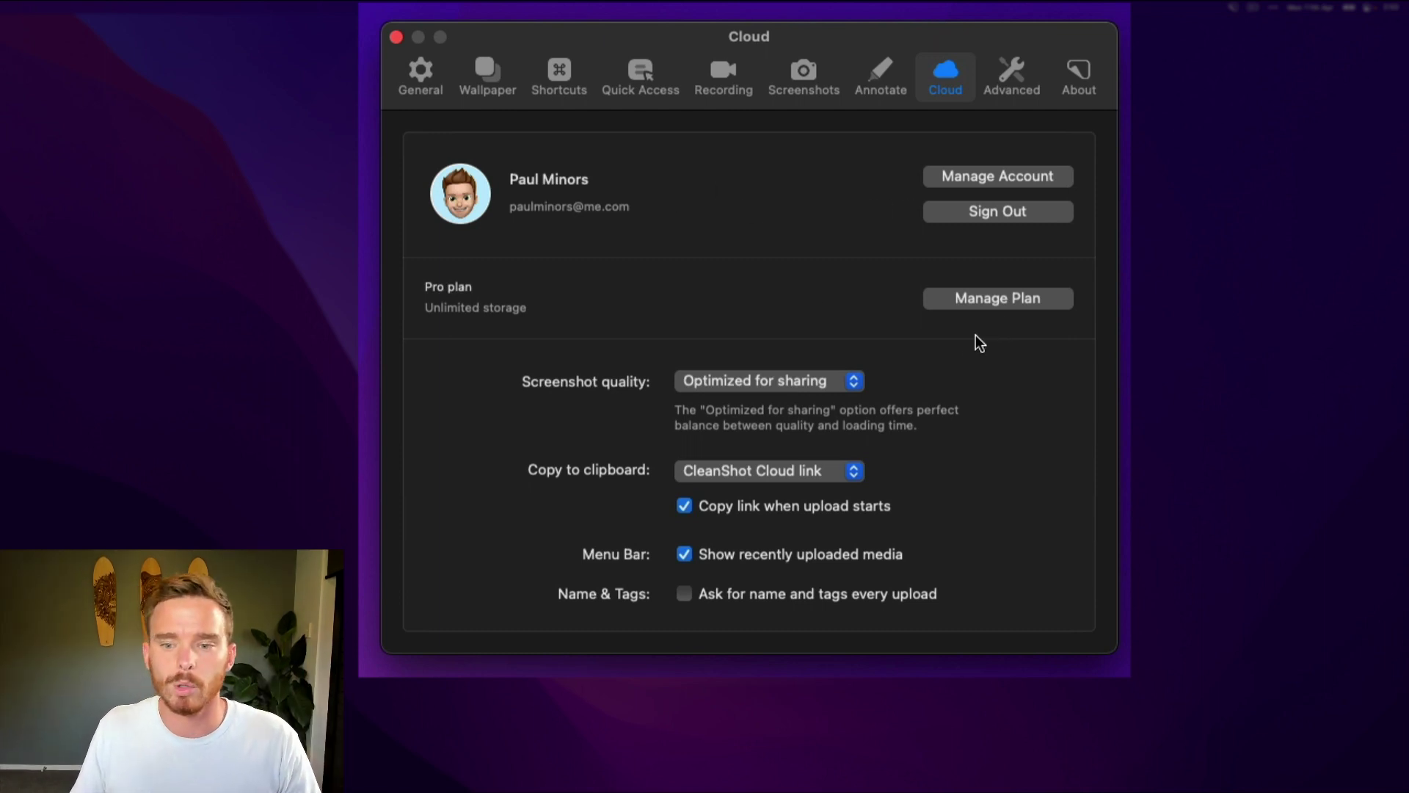
# Leave screenshot quality at Optimized for sharing and keep copying the CleanShot Cloud link after upload.
pyautogui.click(782, 377)
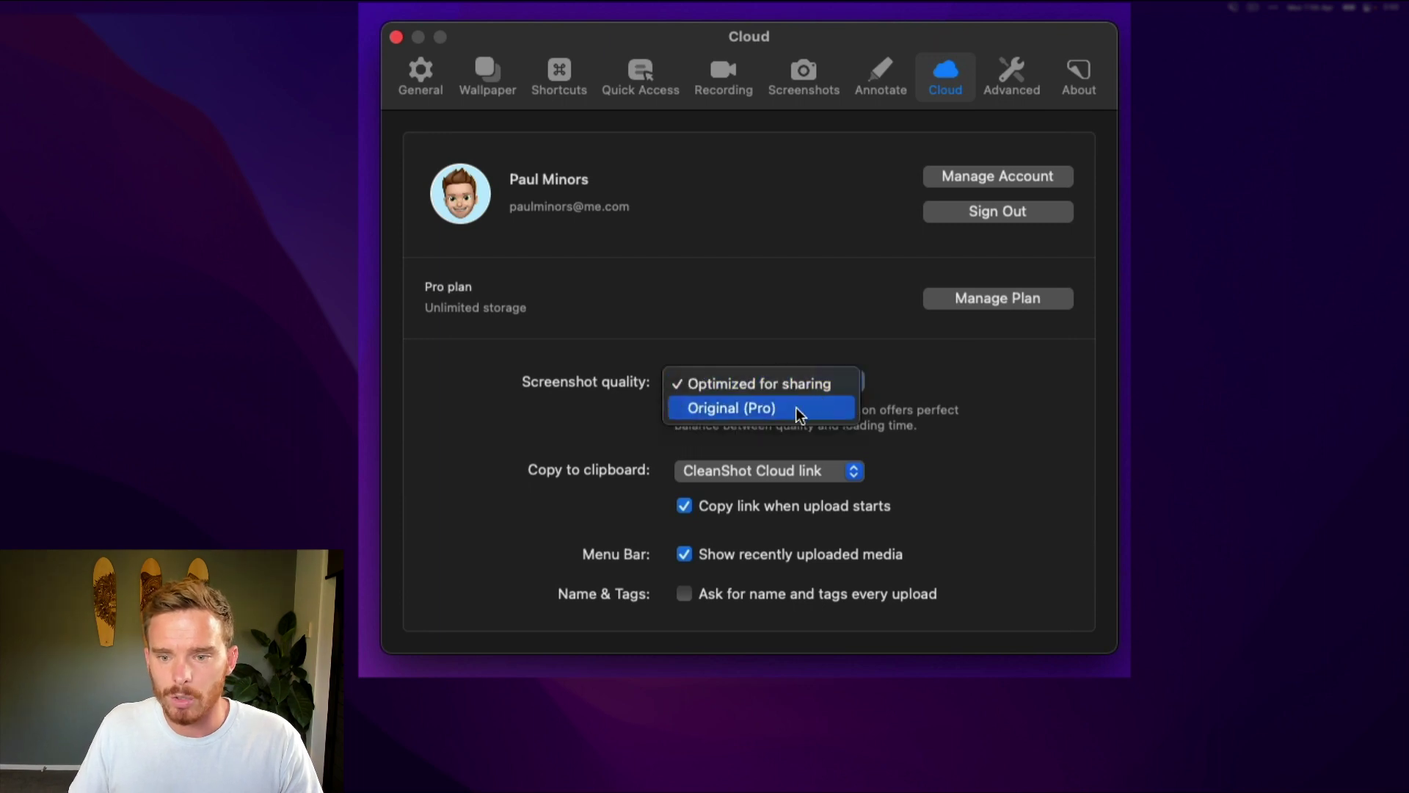
pyautogui.click(906, 408)
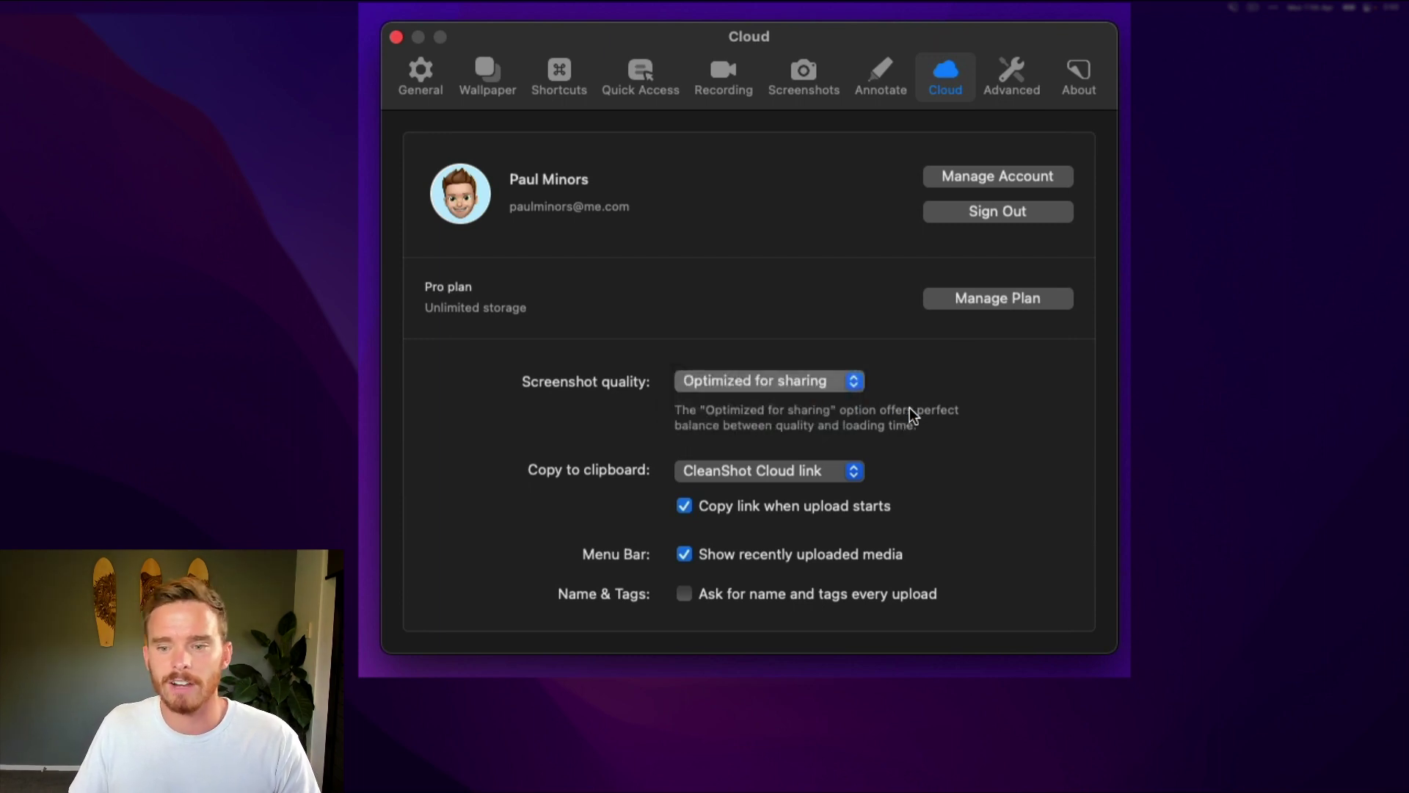
pyautogui.click(797, 477)
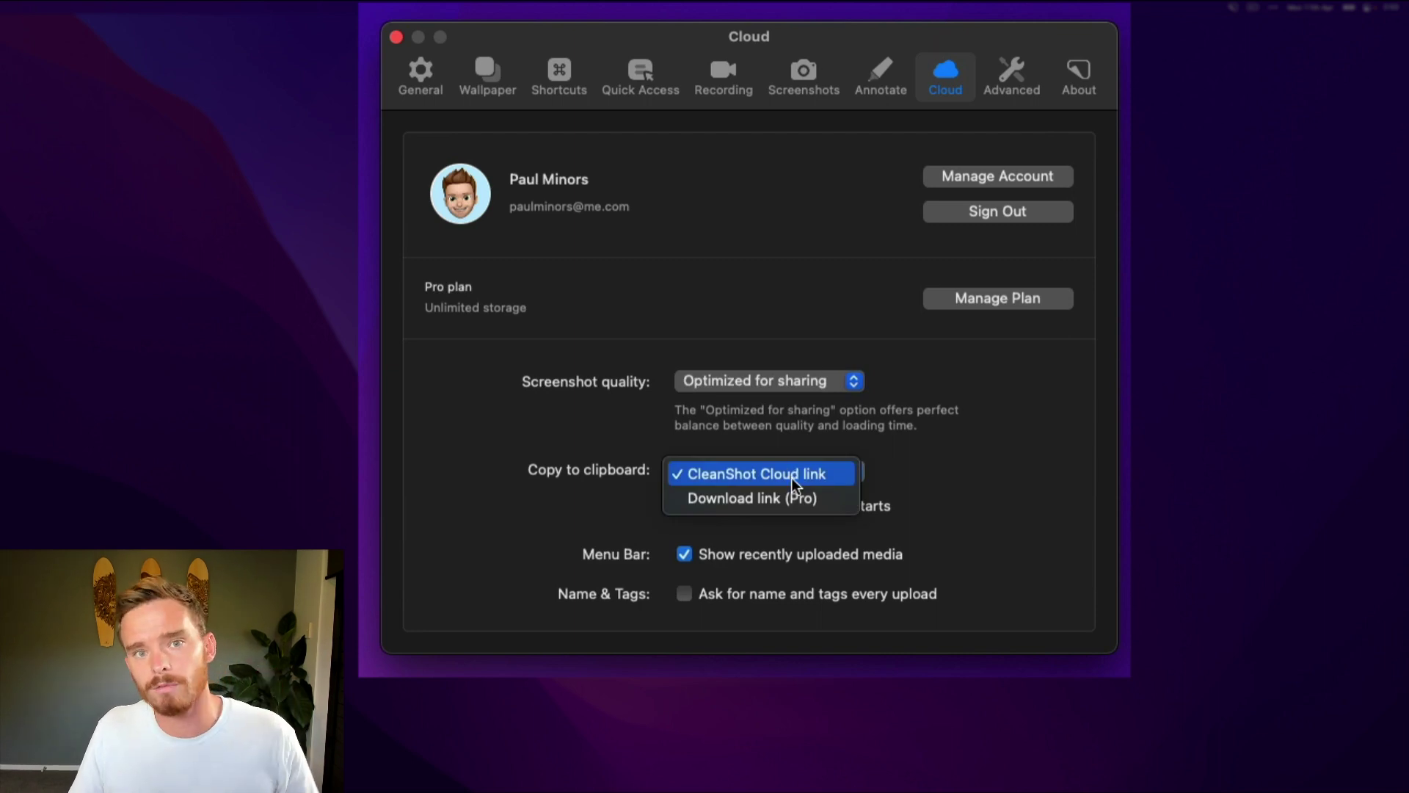
pyautogui.click(927, 483)
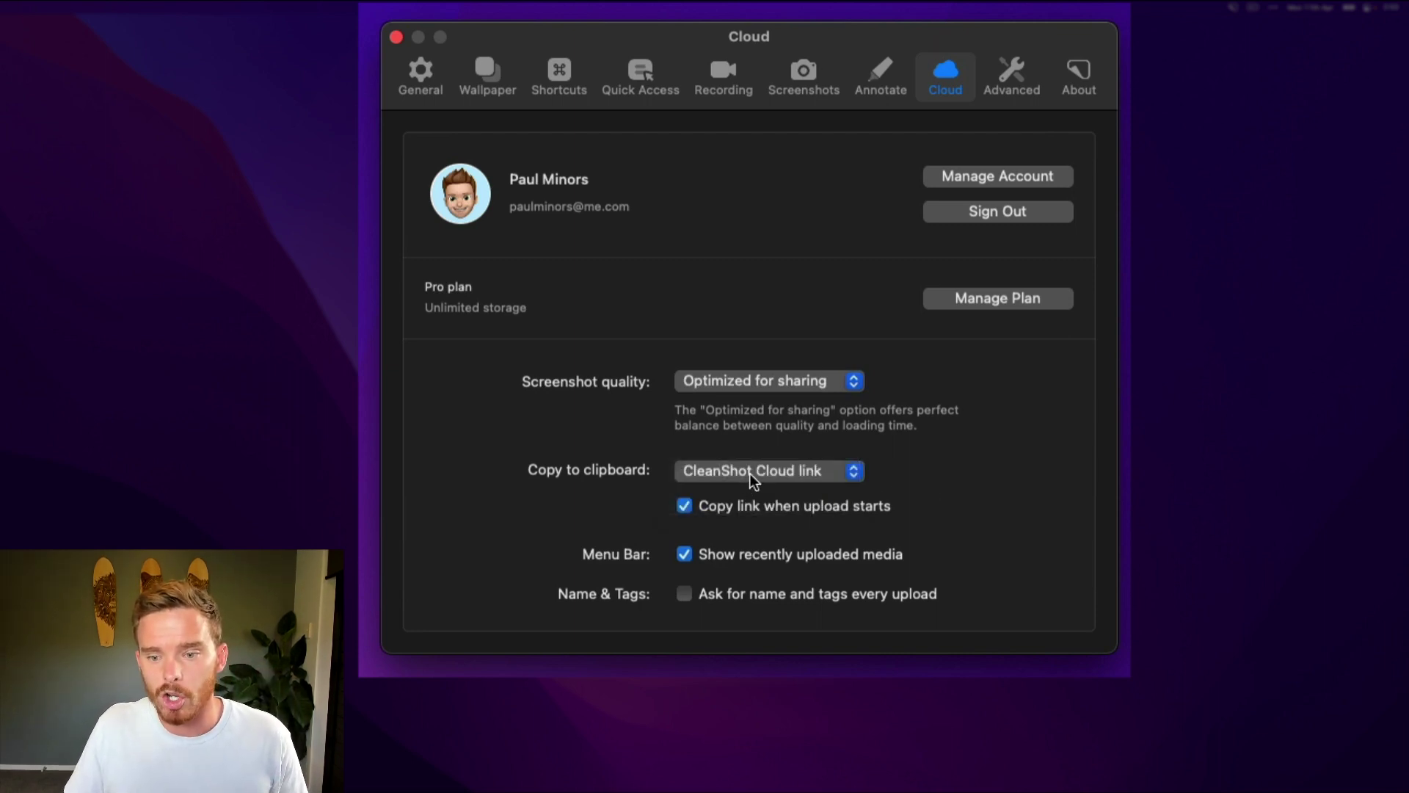
pyautogui.click(752, 476)
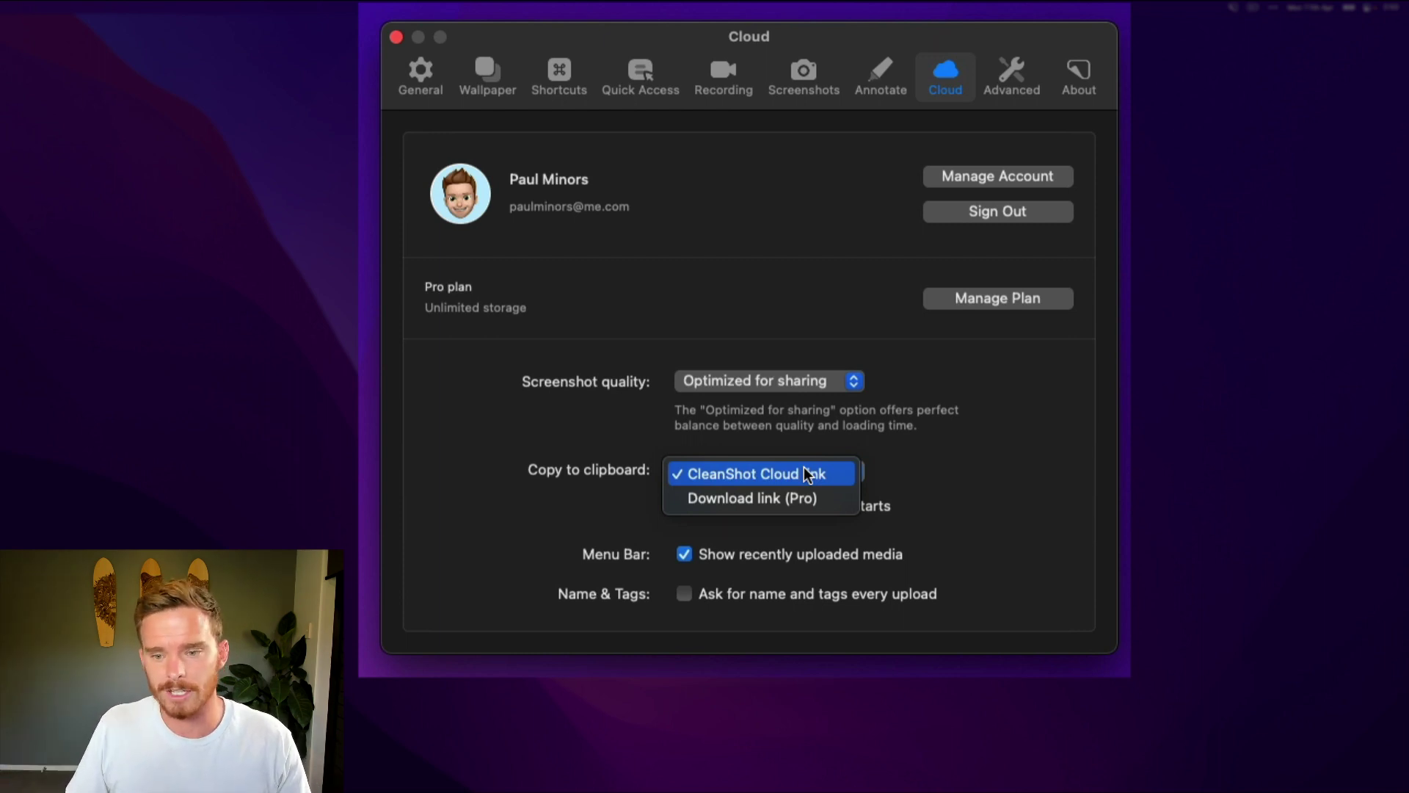
pyautogui.click(759, 476)
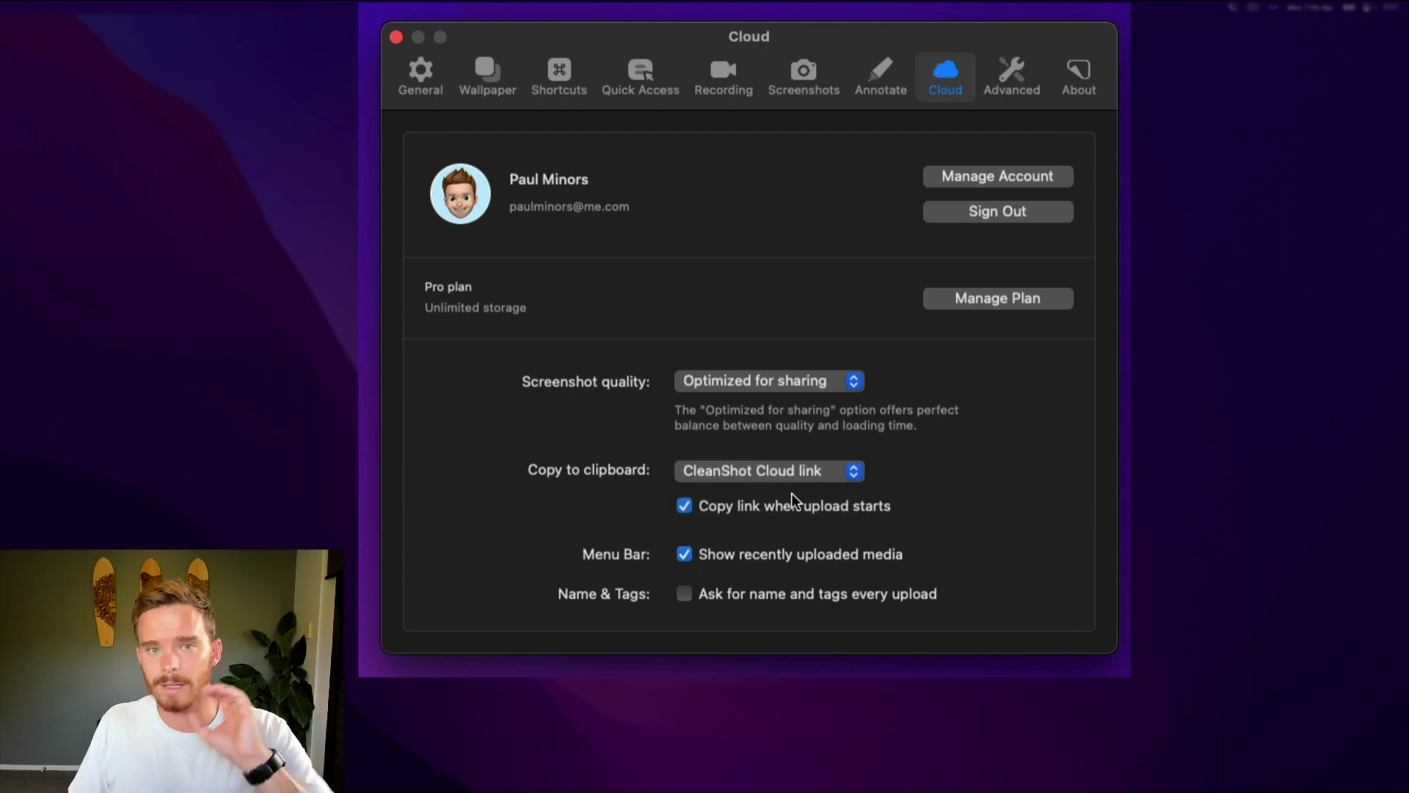
# Glance at the Advanced preferences, then return to the Cloud pane's plan and upload settings.
pyautogui.click(1019, 70)
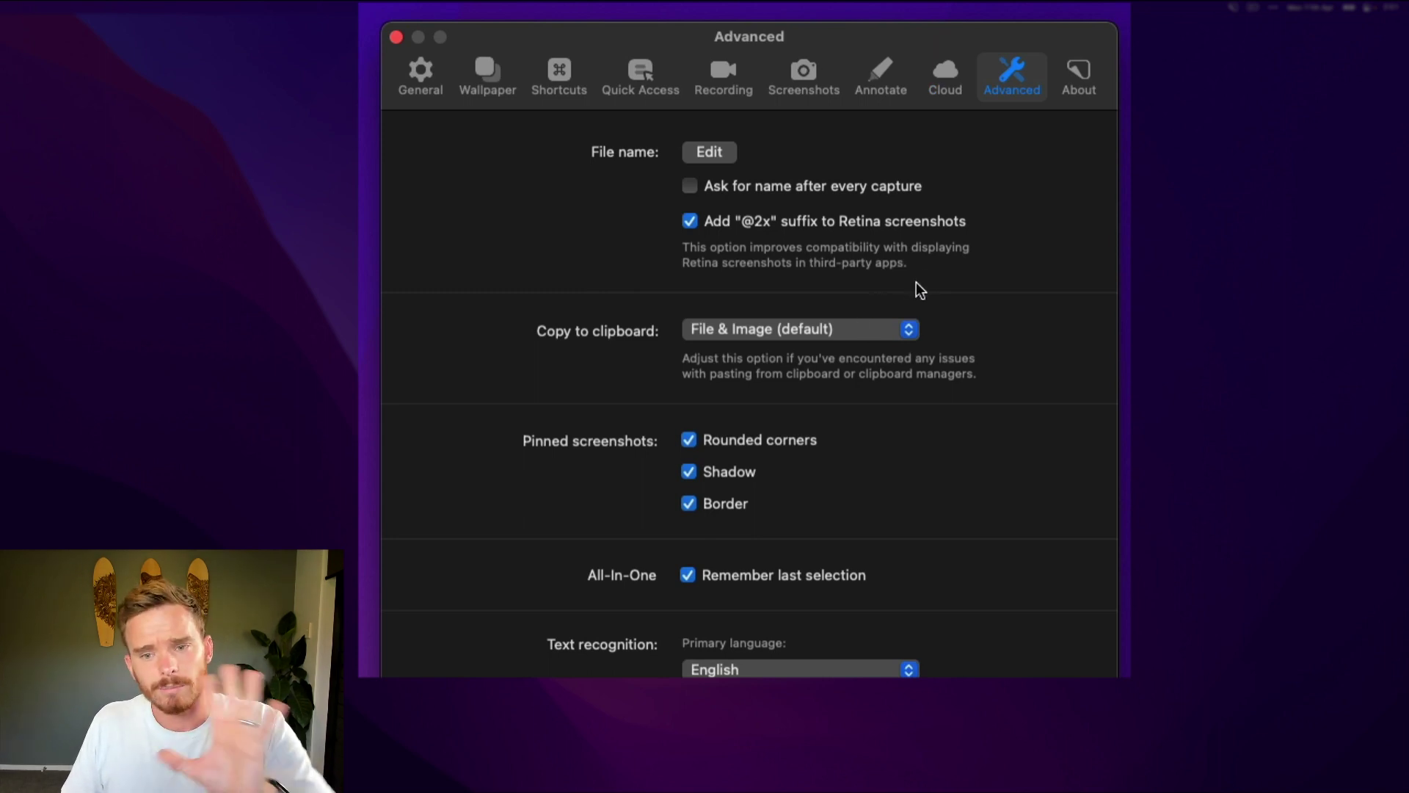
pyautogui.click(955, 80)
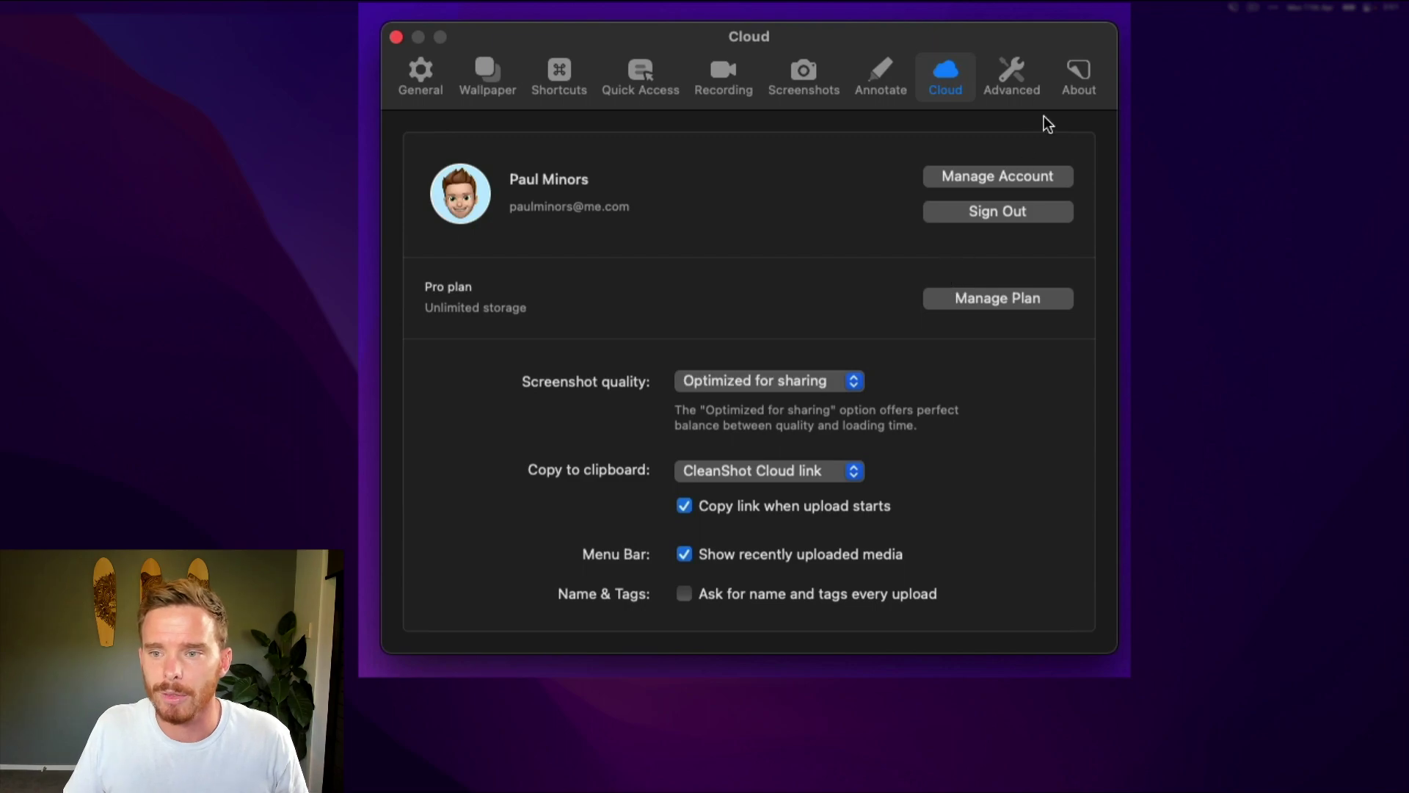